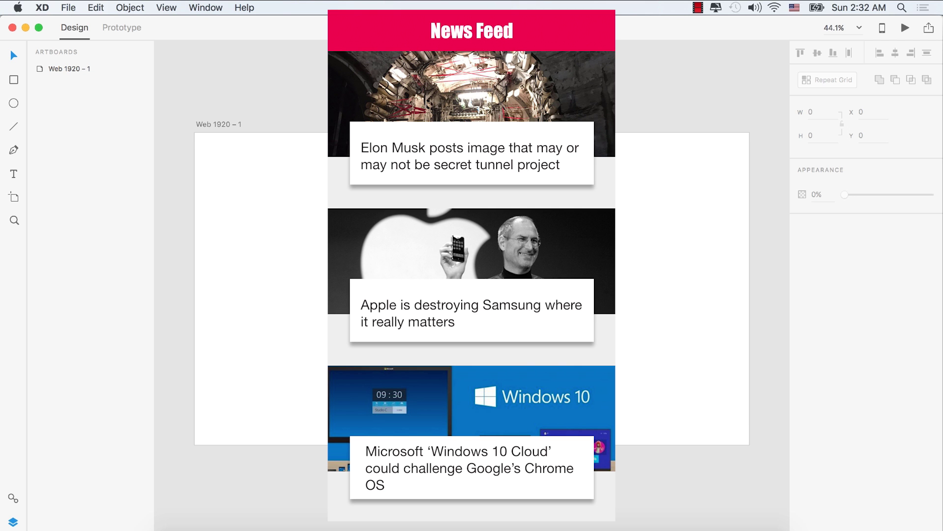
Create a new document with an iPhone 6/7 artboard and shift the artboard slightly on the canvas
click(68, 7)
click(74, 23)
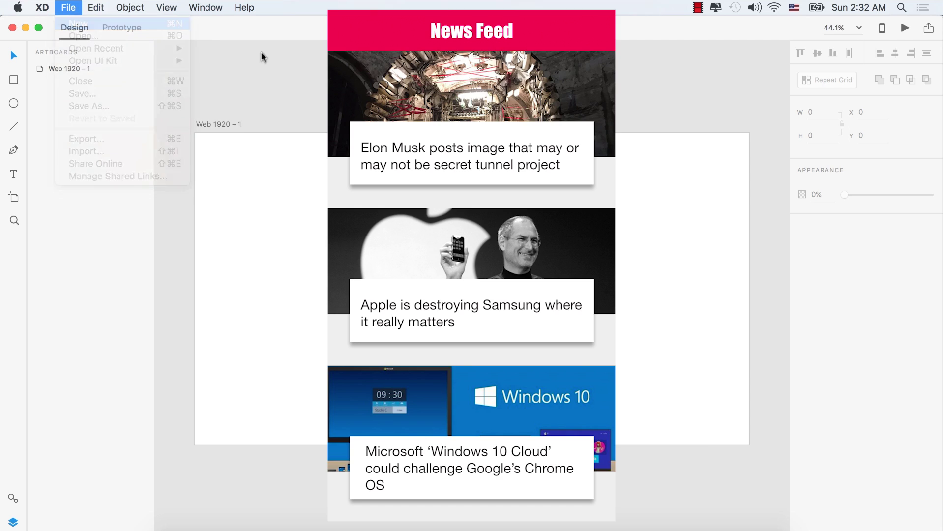
click(291, 236)
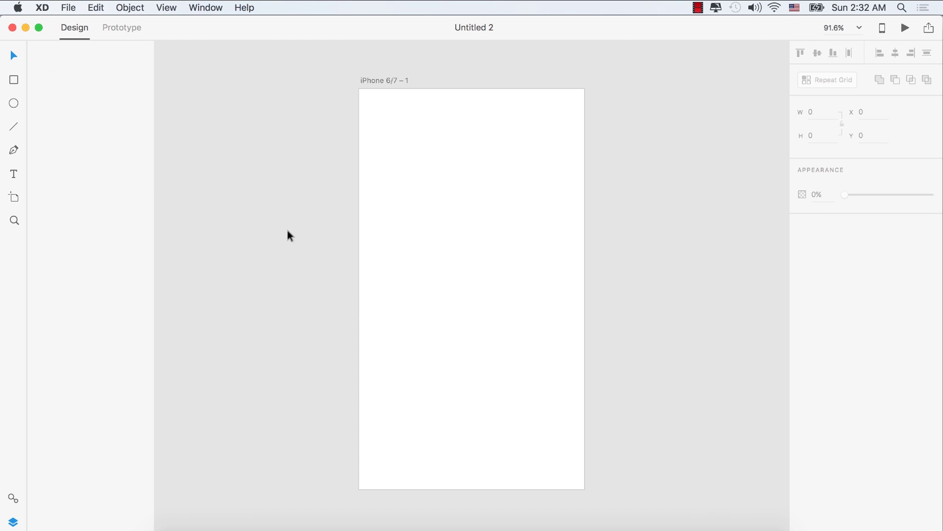
click(457, 133)
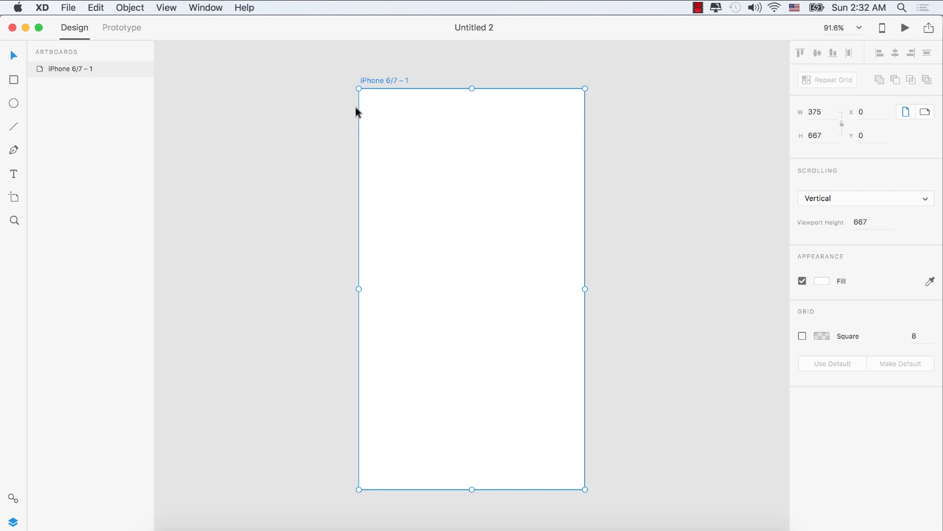
mouse_move(511, 112)
mouse_down()
mouse_move(563, 114)
mouse_move(499, 115)
mouse_up()
Draw a rectangle about 406 by 61 across the artboard's upper edge and fill it with pale red #F89C9C
click(14, 80)
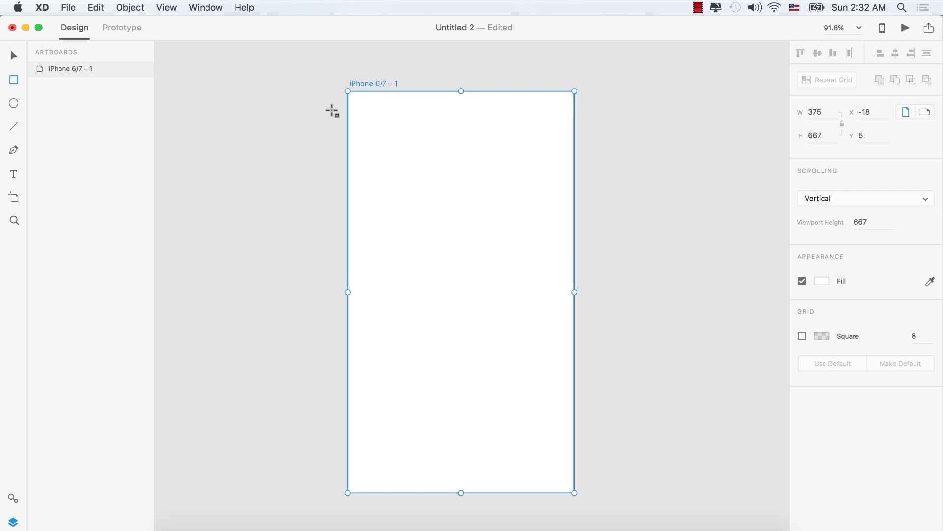
drag(342, 91, 585, 129)
click(822, 242)
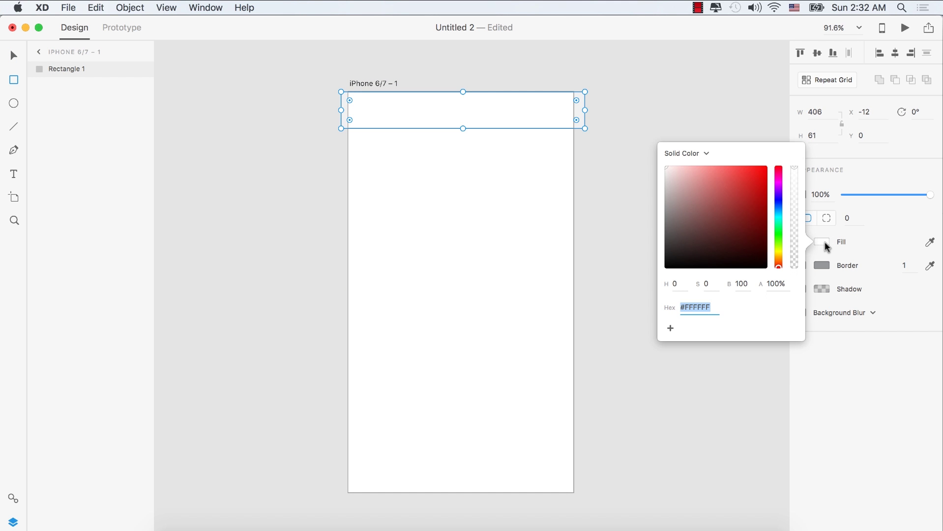
drag(718, 187, 702, 168)
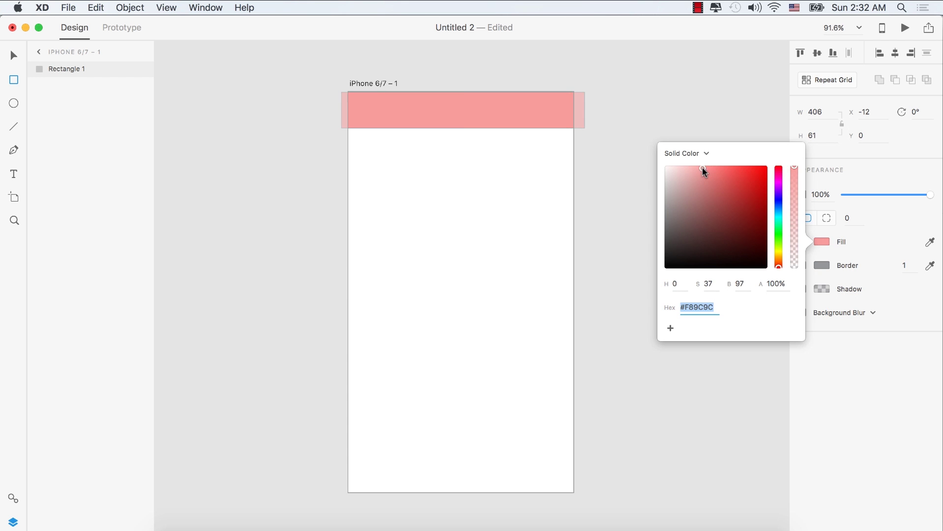
Draw a rectangle about 396 by 134 below the header block and fill it with magenta #ED6CED
click(14, 81)
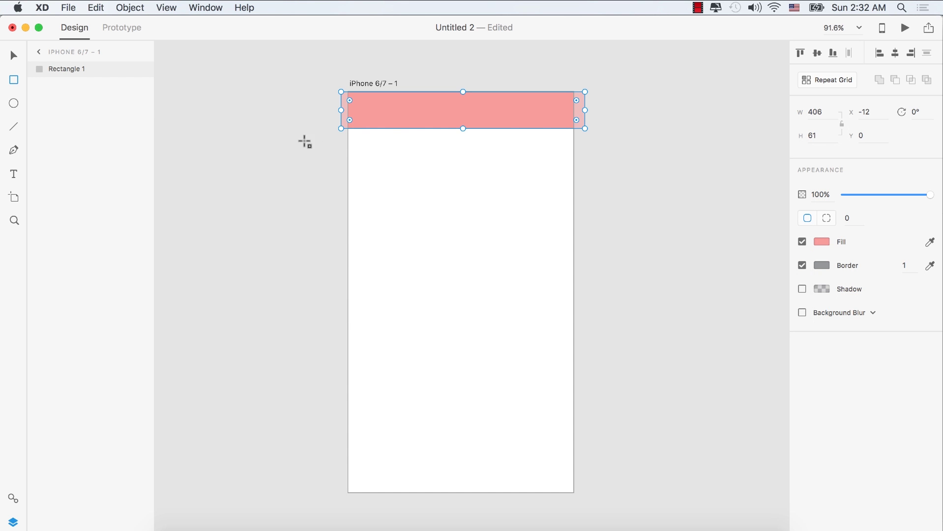
drag(344, 136, 582, 216)
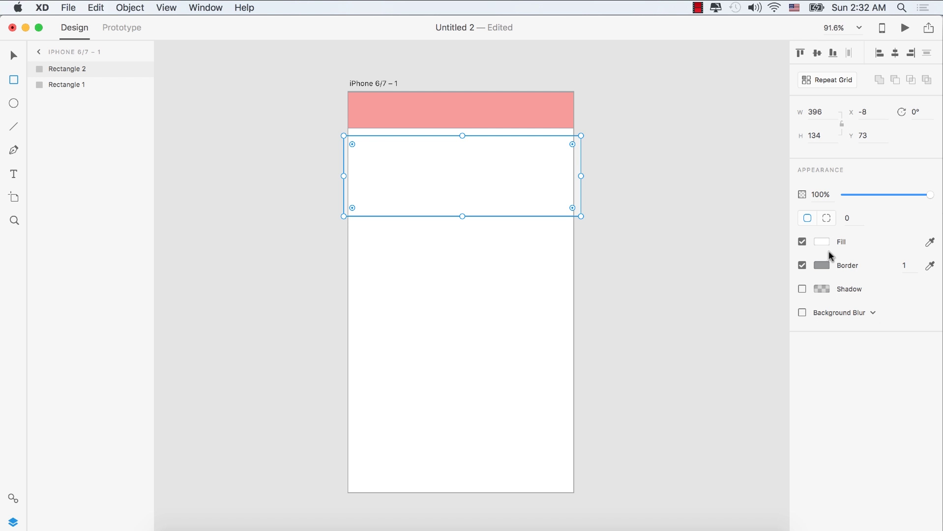
click(825, 245)
click(720, 173)
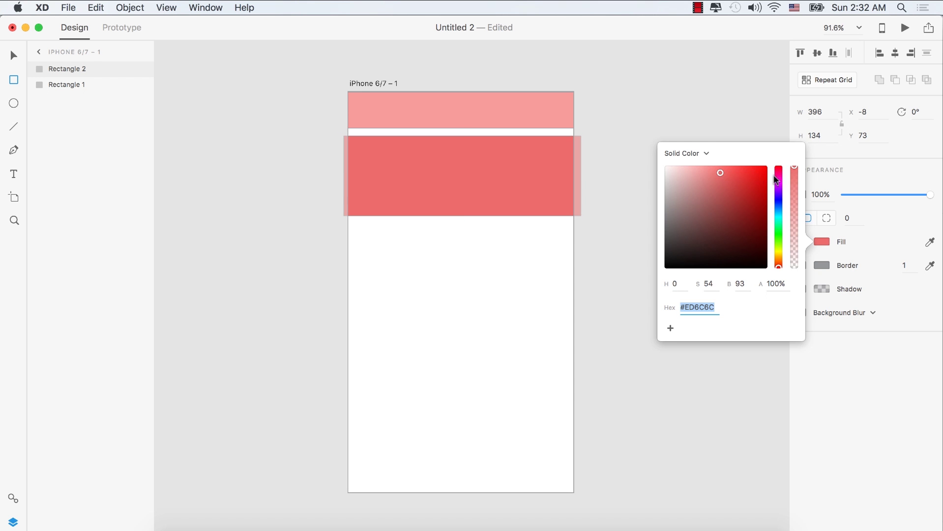
drag(776, 187, 779, 183)
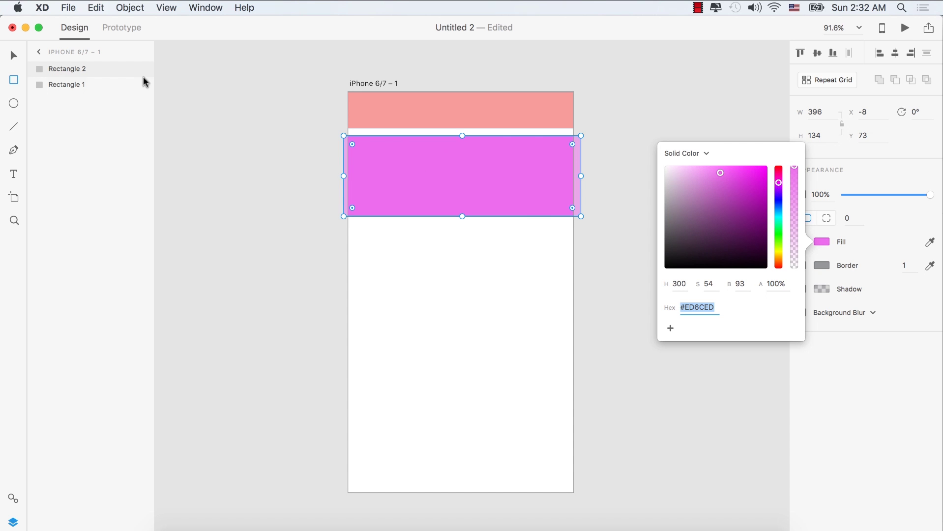
click(80, 109)
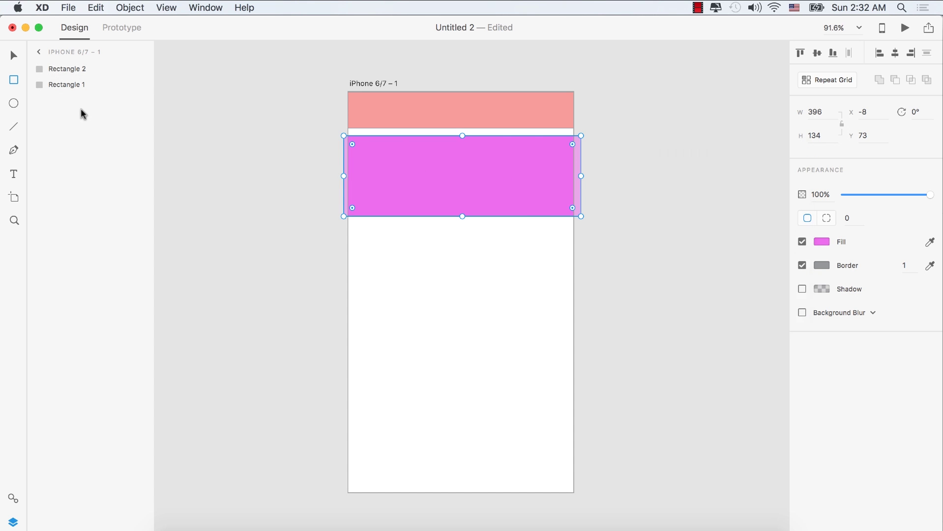
Draw a white rectangle about 317 by 81 overlapping the magenta block's lower edge, and try turning it into a repeat grid
click(68, 85)
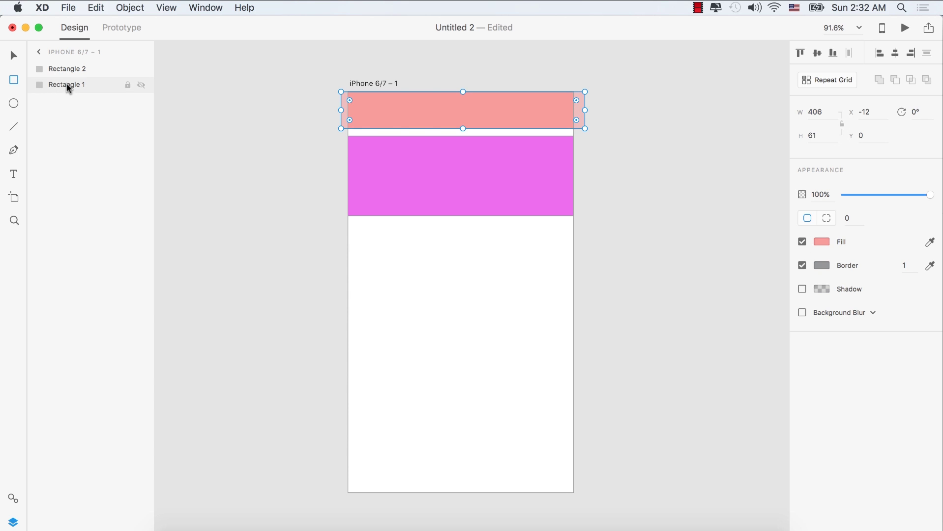
click(14, 80)
mouse_move(366, 228)
mouse_down()
mouse_move(371, 192)
mouse_move(488, 193)
mouse_move(556, 180)
mouse_up()
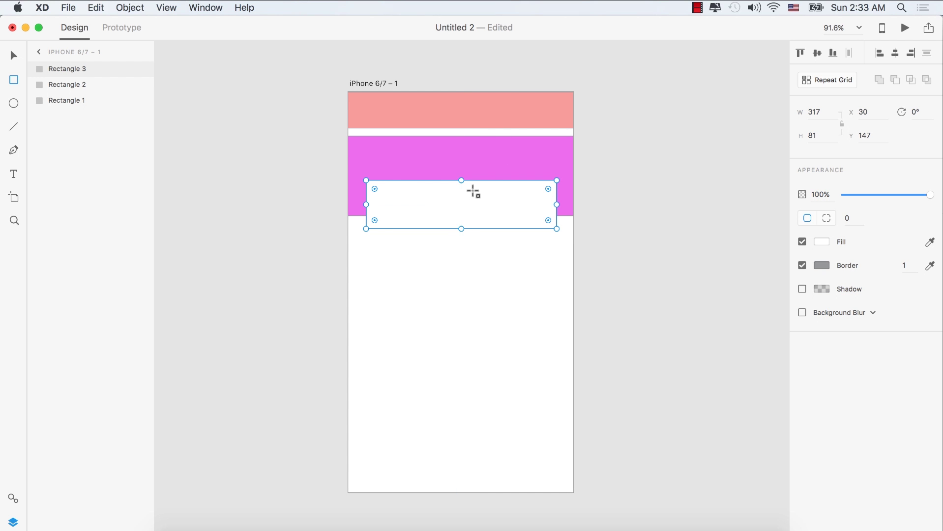
click(829, 82)
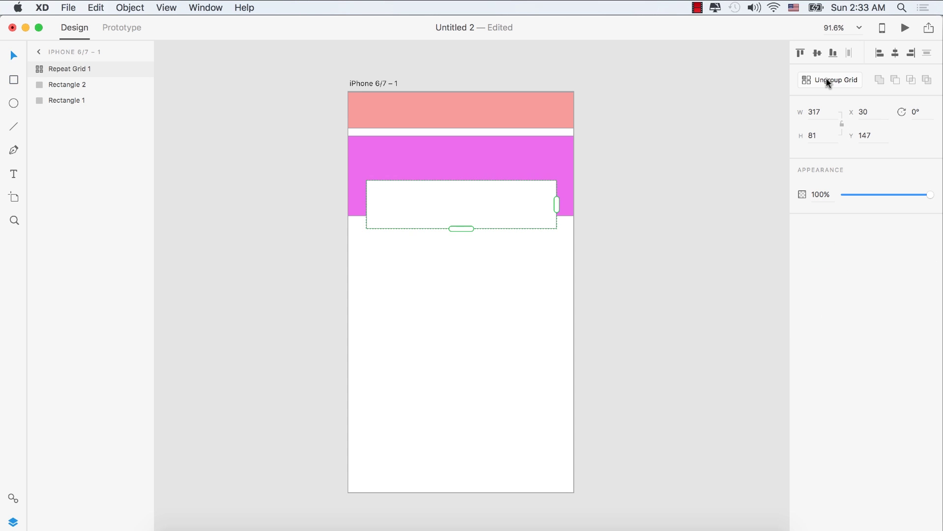
click(832, 82)
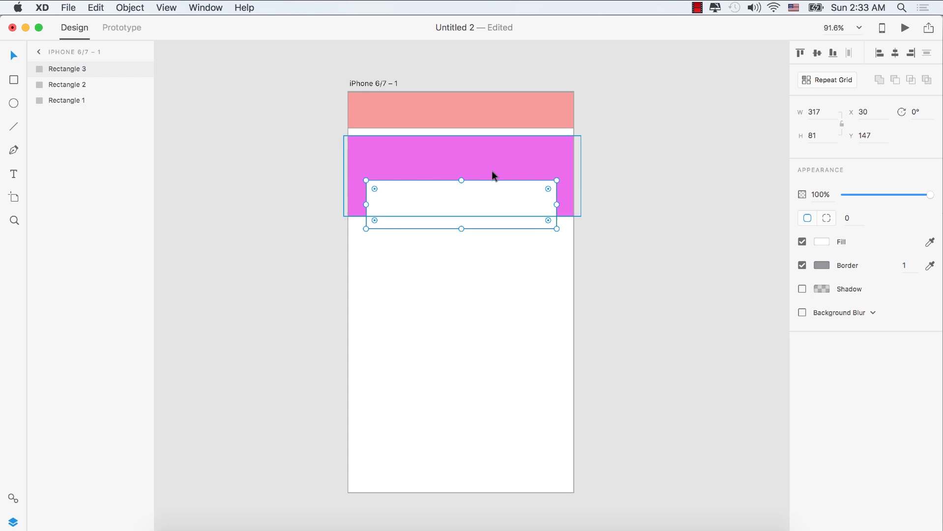
Delete all three rectangles from the artboard
click(504, 108)
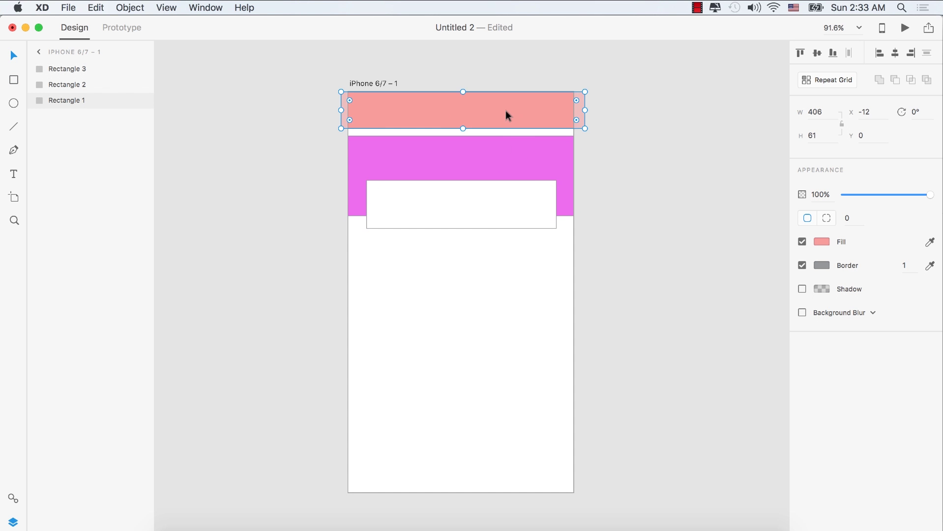
click(530, 161)
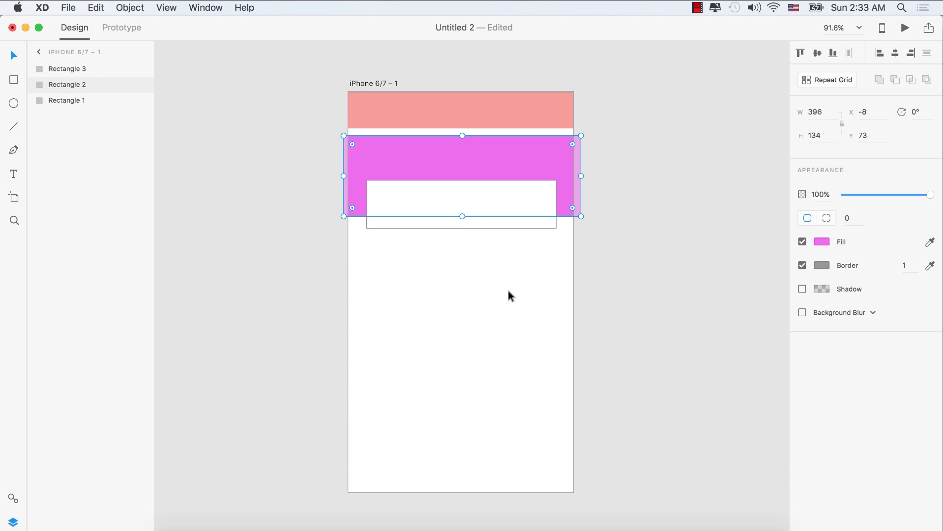
drag(508, 287, 373, 64)
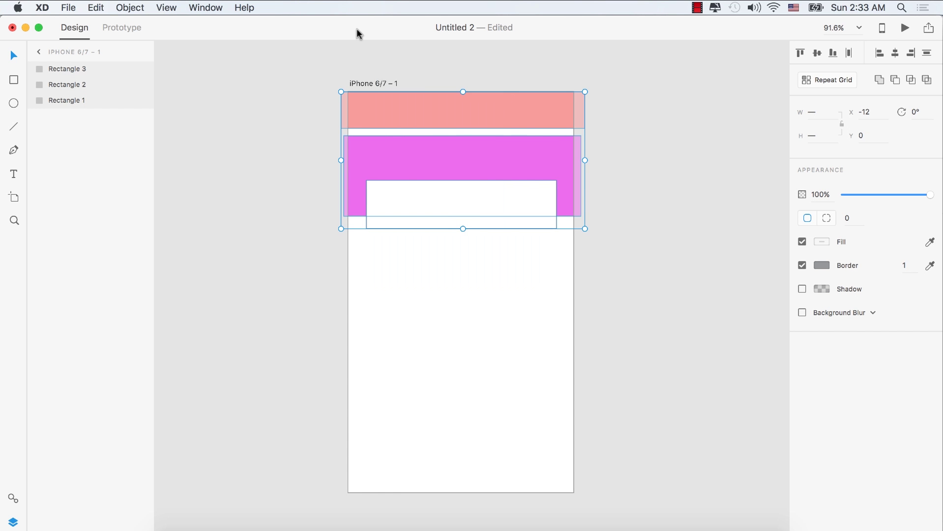
key(Delete)
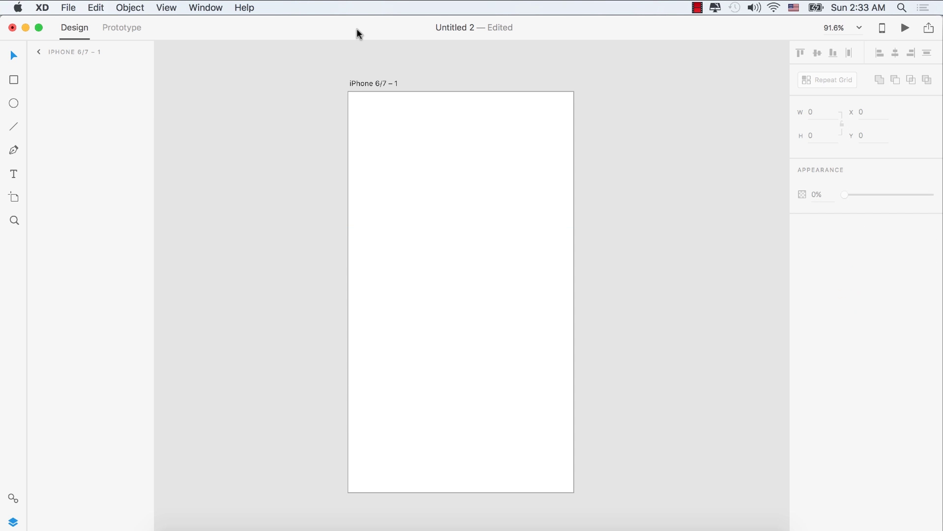
Draw a header rectangle about 375 by 54 spanning the artboard's upper edge and remove its border
click(13, 81)
drag(348, 93, 573, 125)
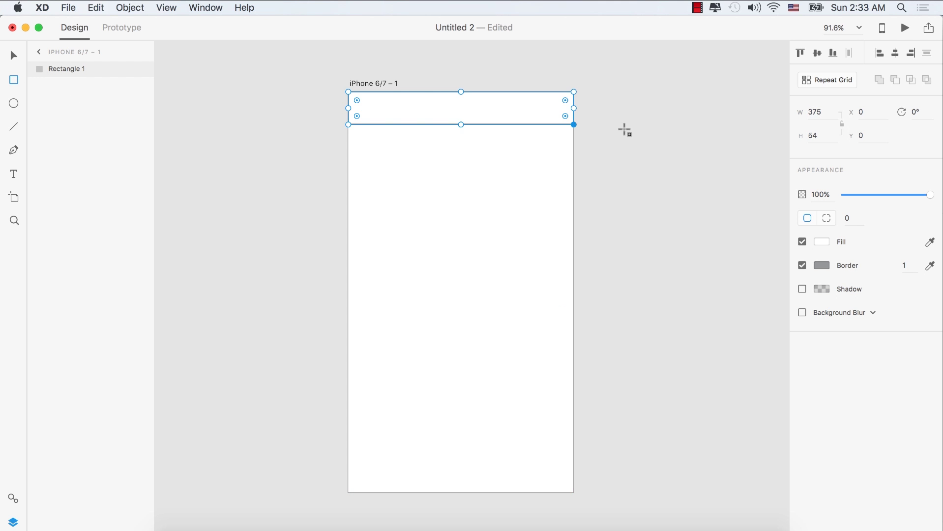
click(802, 266)
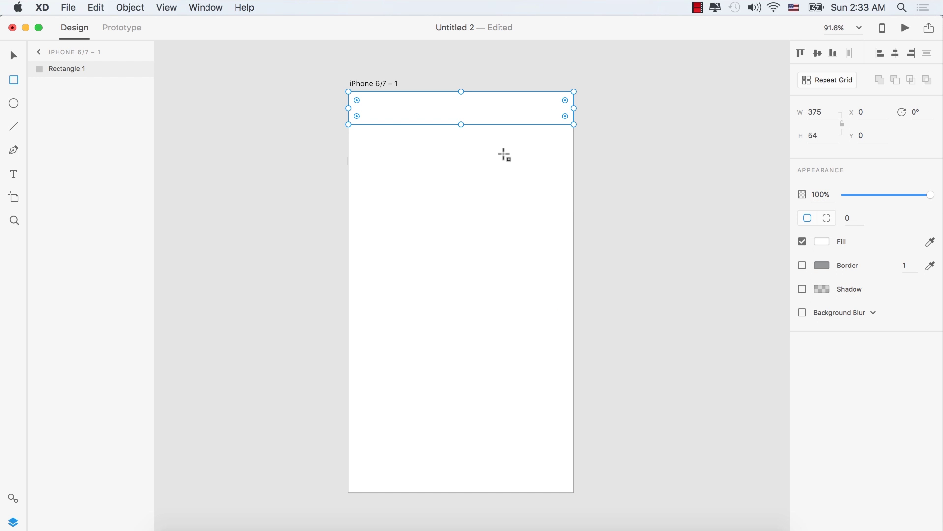
click(829, 268)
click(830, 265)
Fill the header rectangle with pinkish red #FF004E
click(830, 243)
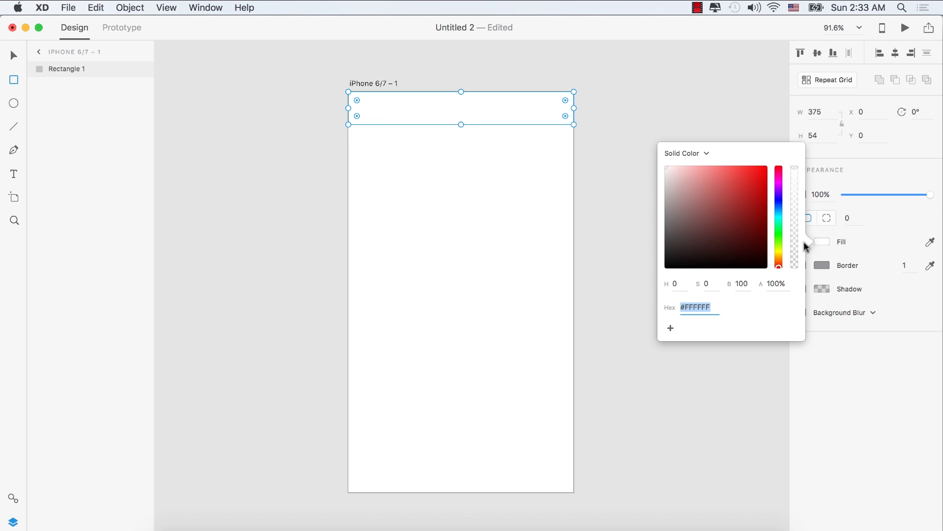
drag(779, 192, 767, 176)
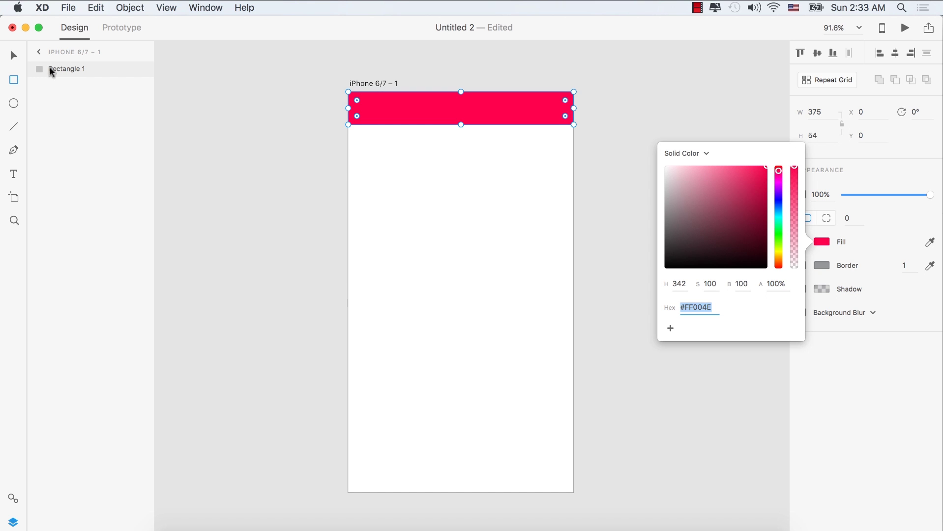
click(13, 57)
click(696, 197)
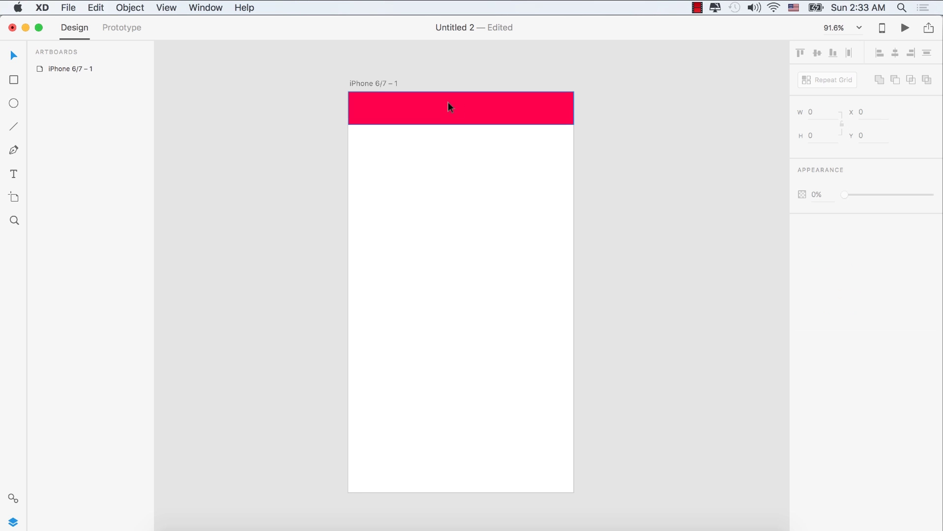
Add the text "News Feed" inside the red header bar
click(468, 109)
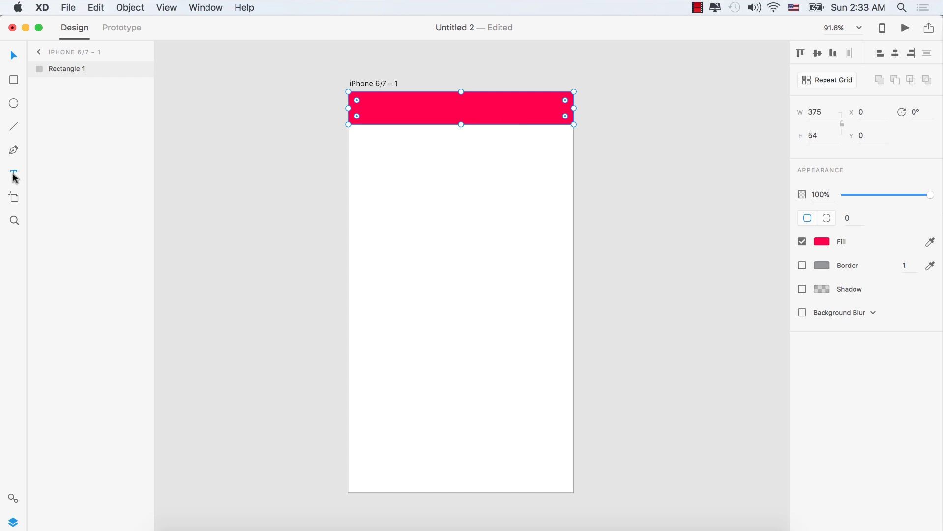
click(438, 111)
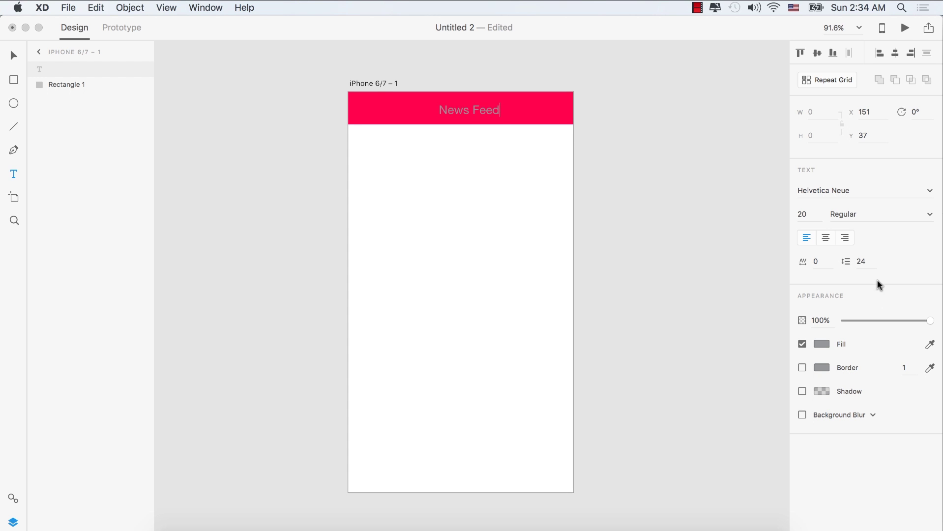
Try to recolour the "News Feed" text to blue #4B8CB7 while it is being edited
click(823, 343)
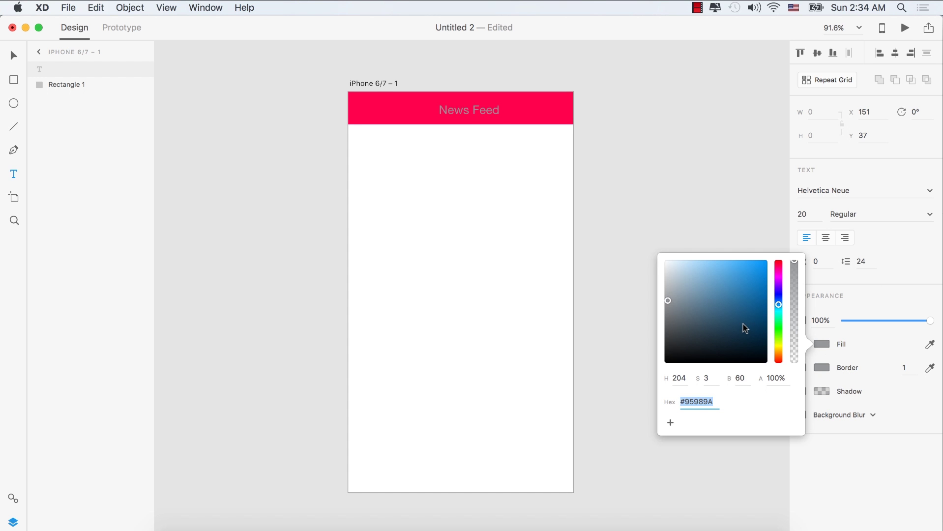
drag(747, 293, 648, 258)
click(727, 291)
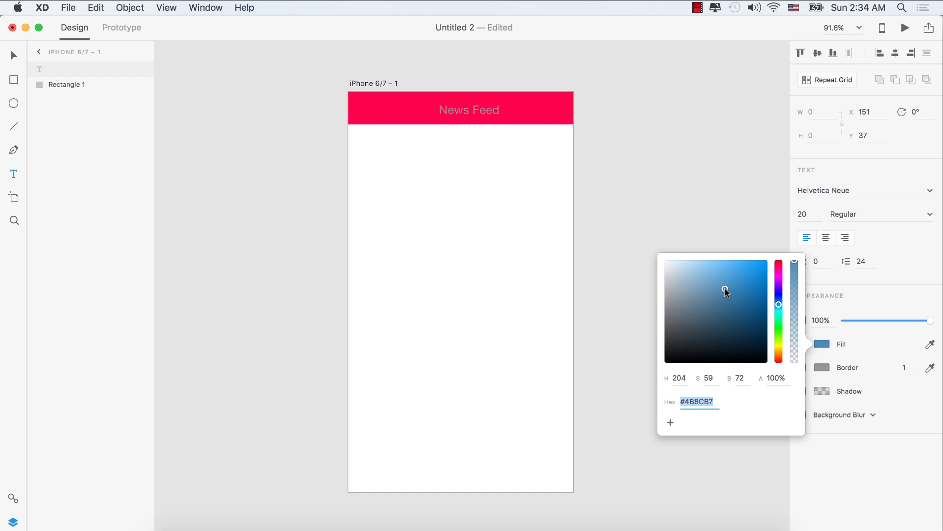
key(Escape)
key(Escape)
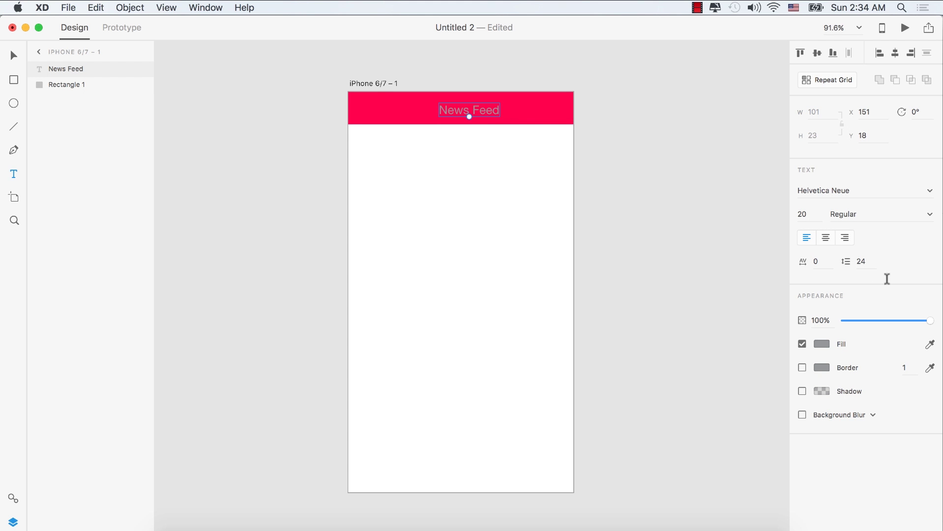
Set the fill colour of the whole "News Feed" text to white #FFFFFF
double_click(492, 107)
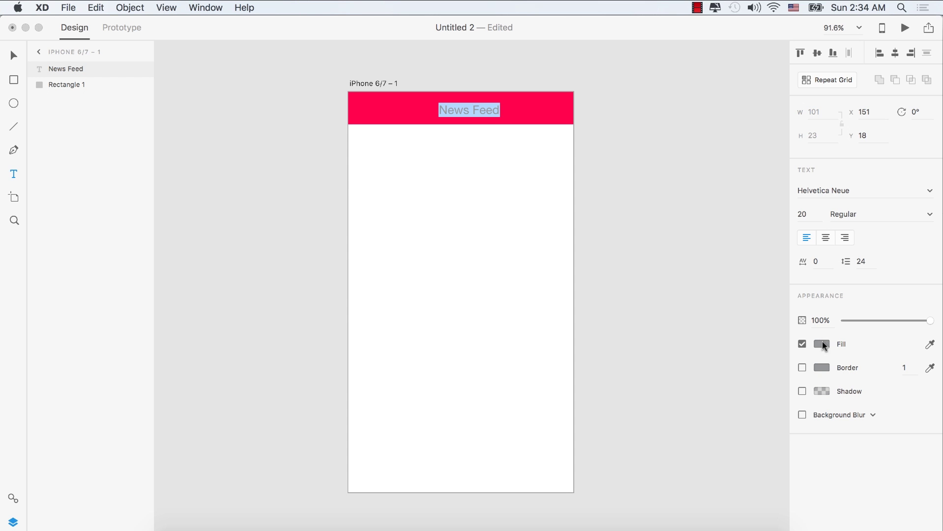
click(825, 346)
text(ffffff)
key(Return)
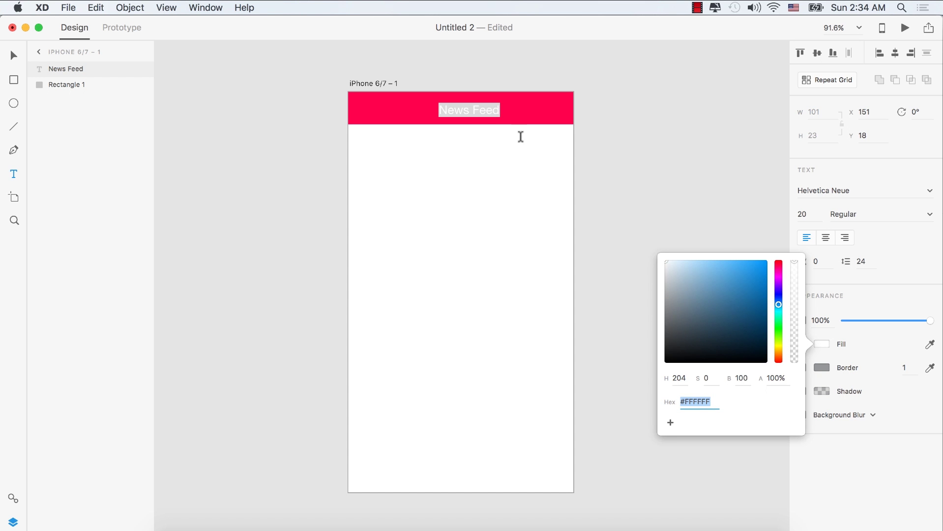
key(Escape)
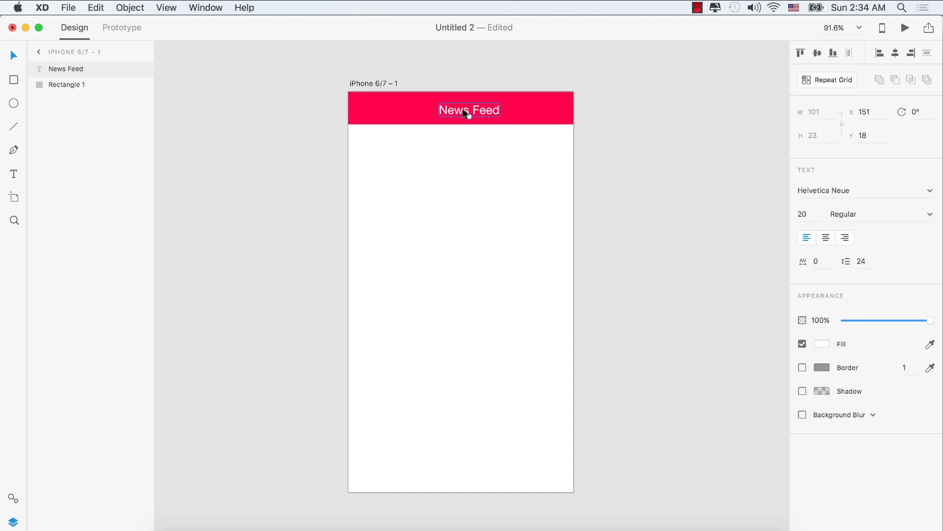
Move the "News Feed" text to the centre of the header bar, at about X 137, Y 16
drag(467, 112, 459, 113)
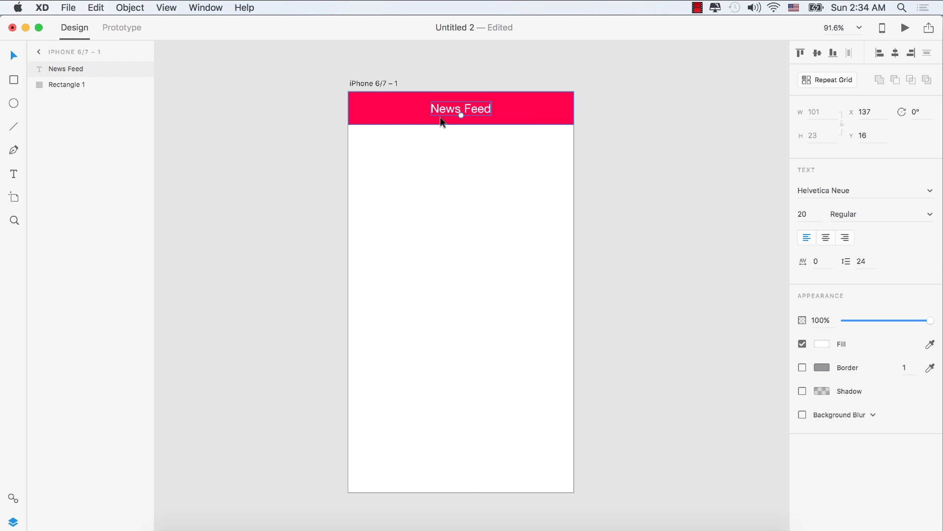
click(522, 108)
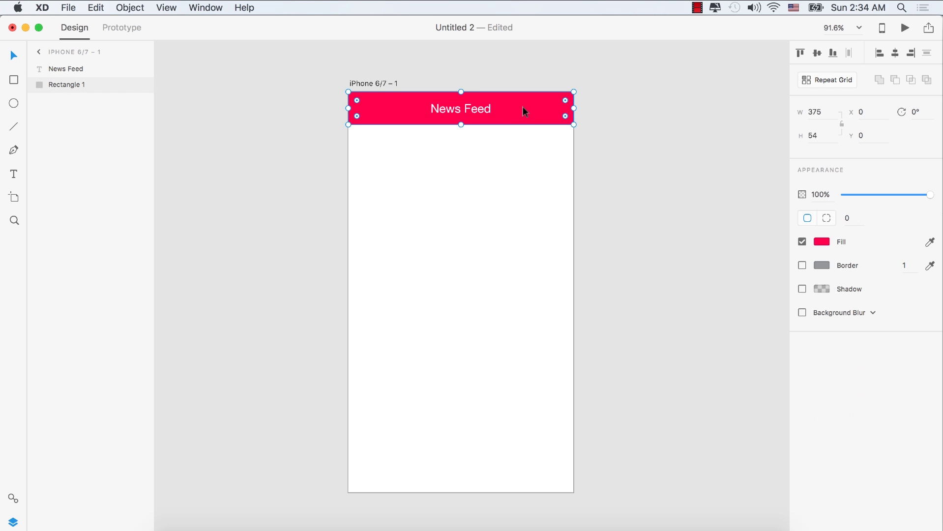
Set the "News Feed" text to the Impact font at size 25 and recentre it in the header at about X 134, Y 12
click(457, 109)
click(930, 191)
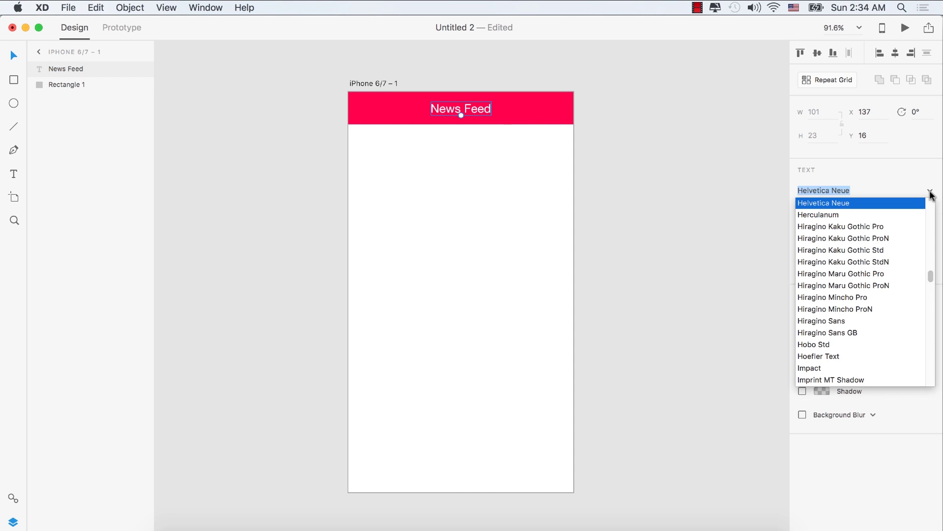
click(817, 367)
drag(458, 102, 462, 103)
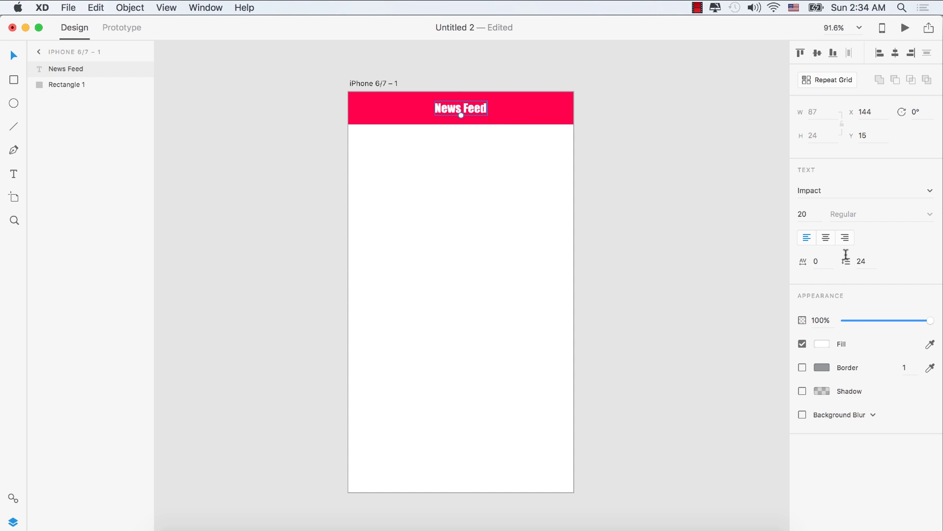
click(812, 214)
text(25)
key(Return)
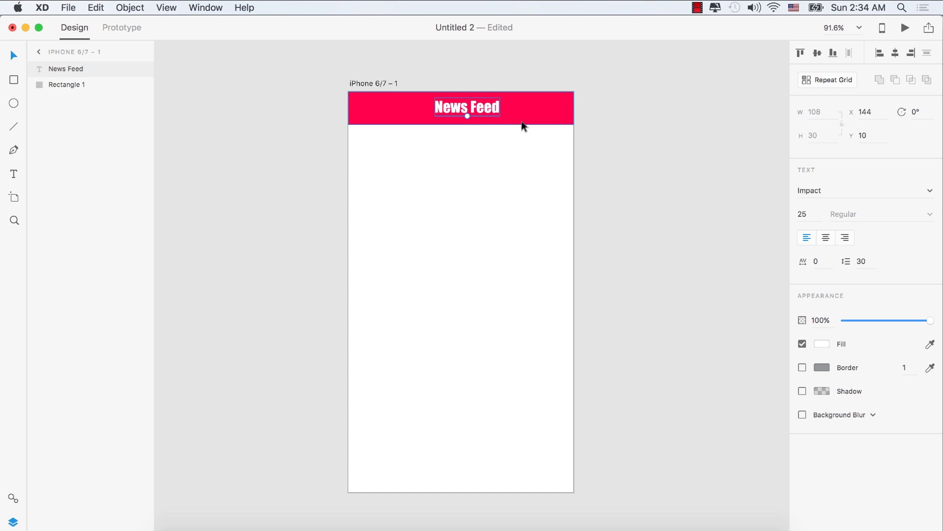
drag(484, 109, 478, 111)
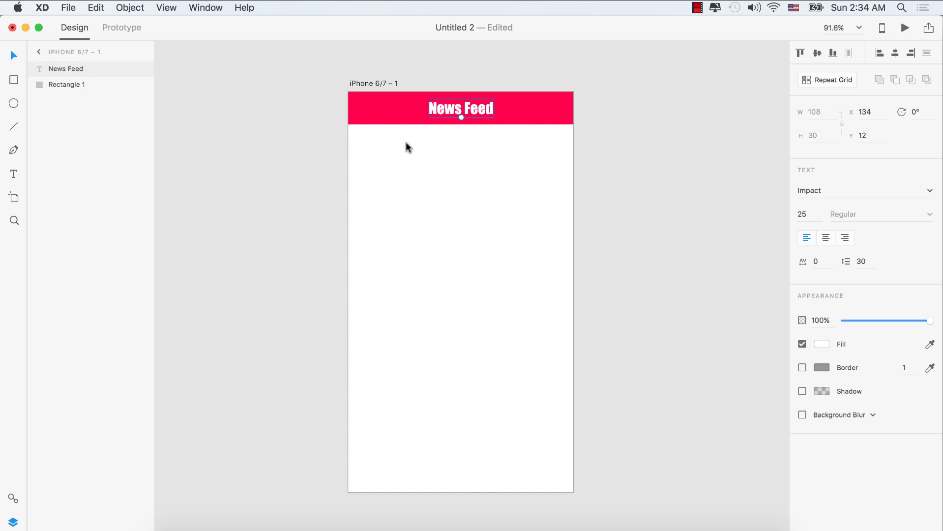
Draw a full-width rectangle about 375 by 138 directly below the red header bar
click(14, 83)
mouse_move(349, 125)
mouse_down()
mouse_move(373, 164)
mouse_move(563, 179)
mouse_move(573, 207)
mouse_up()
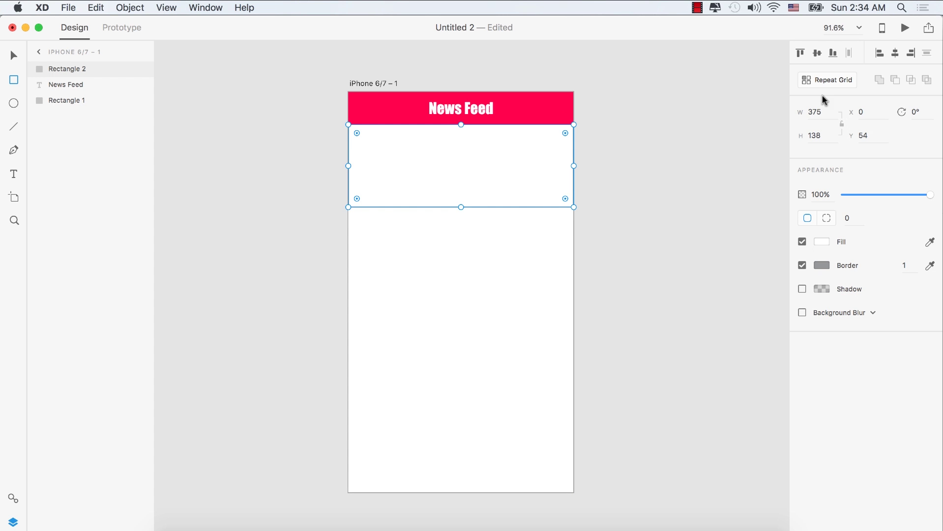
Try to repeat the full-width rectangle down the artboard as a Repeat Grid of three rows
click(826, 80)
drag(461, 208, 478, 402)
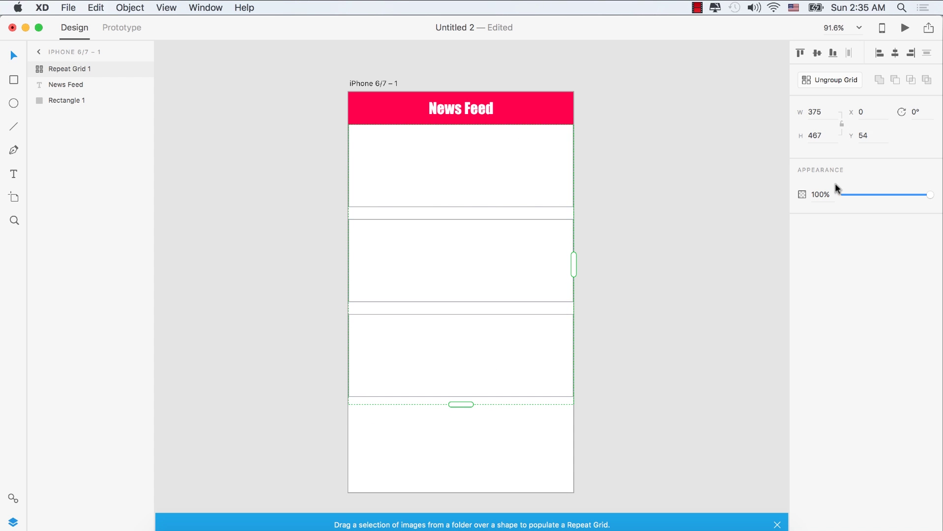
key(super+z)
key(super+z)
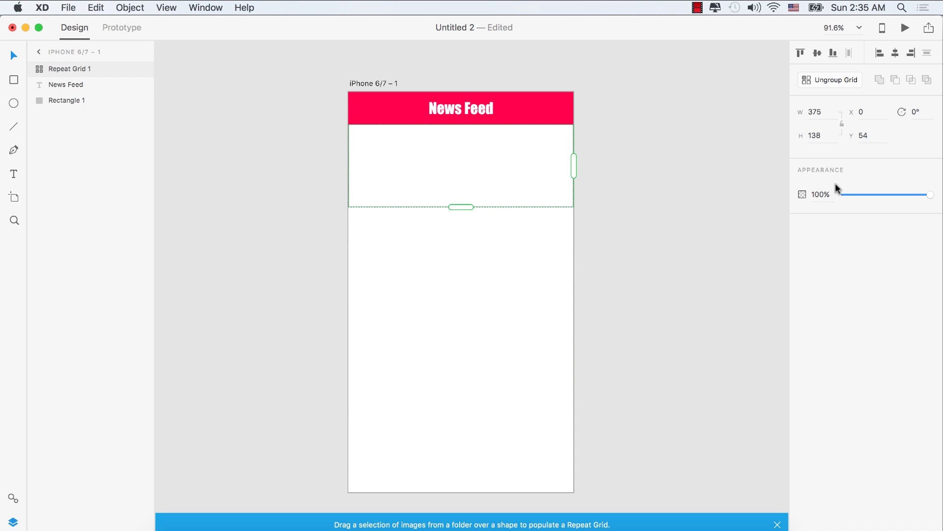
click(432, 250)
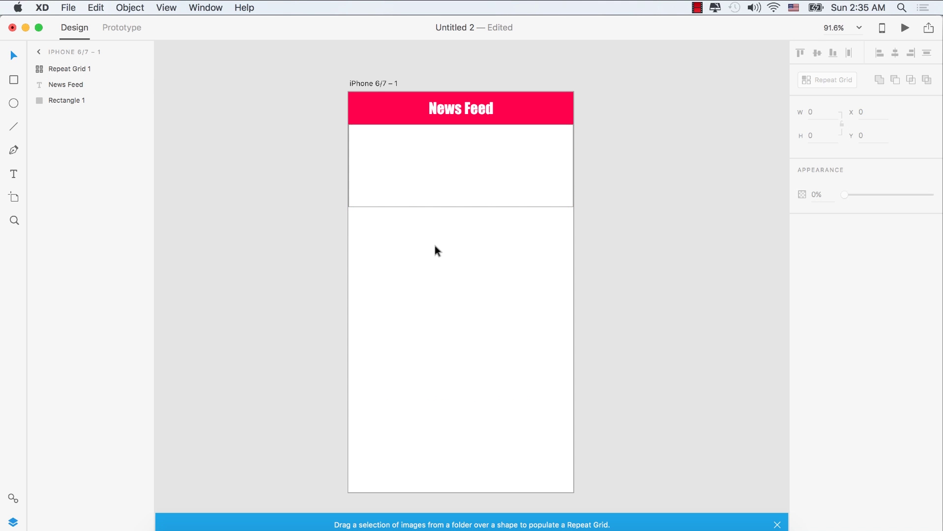
Draw a rectangle about 318 by 82 overlapping the large rectangle's lower edge and centre it horizontally at about X 29, Y 145
click(14, 80)
mouse_move(370, 227)
mouse_down()
mouse_move(370, 183)
mouse_move(561, 178)
mouse_up()
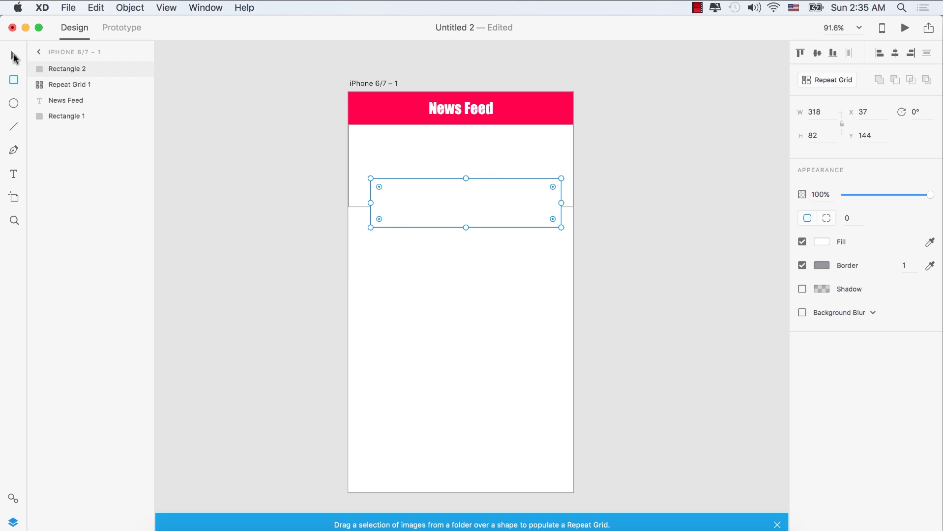
click(14, 55)
mouse_move(485, 206)
mouse_down()
mouse_move(477, 204)
mouse_move(482, 211)
mouse_up()
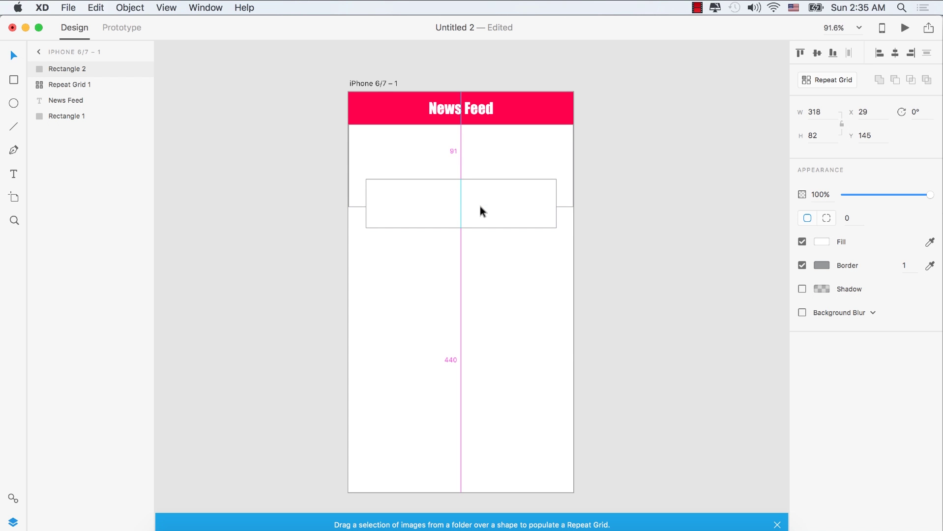
click(480, 206)
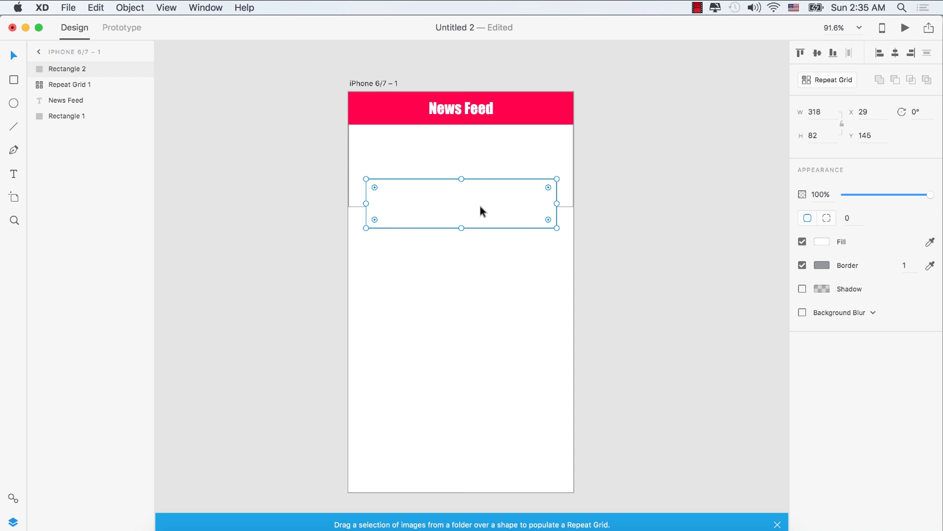
Ungroup the Repeat Grid below the header and give its rectangle a purple #C044F7 fill with no border
click(519, 138)
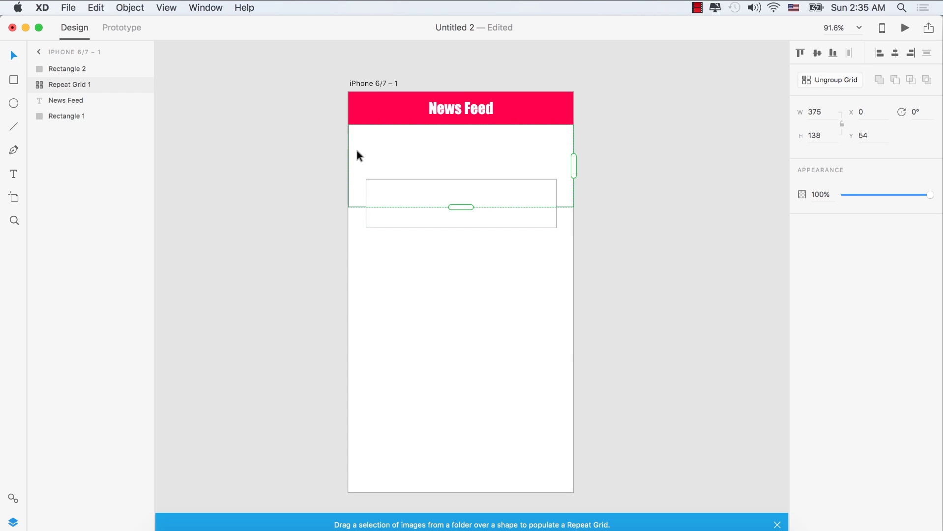
click(837, 82)
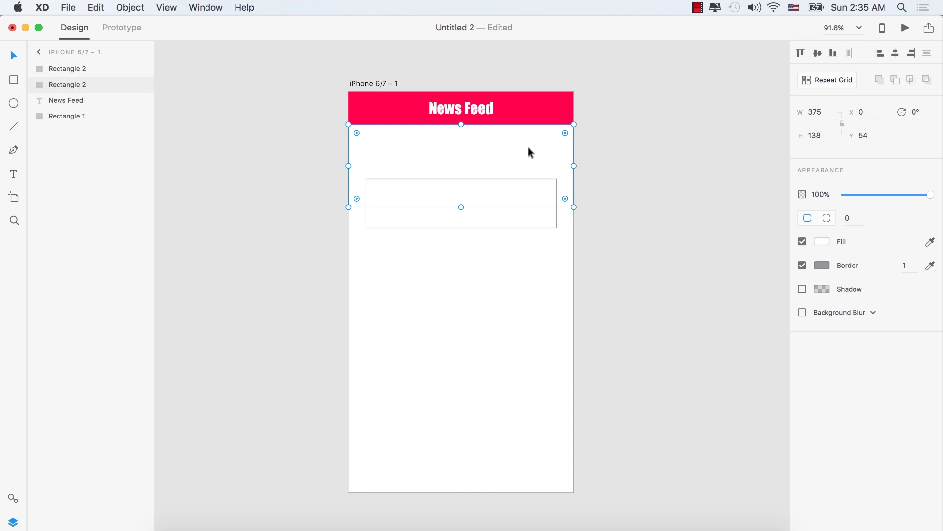
click(821, 241)
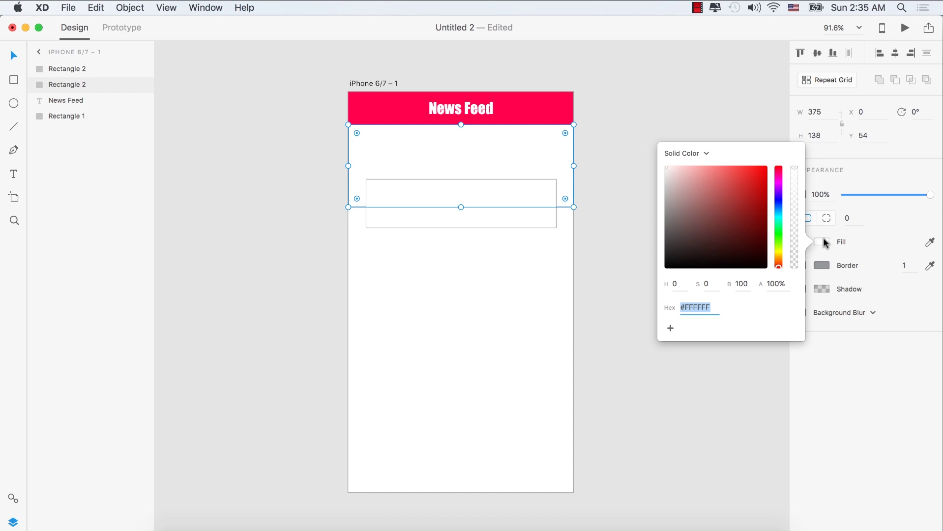
click(739, 169)
click(778, 188)
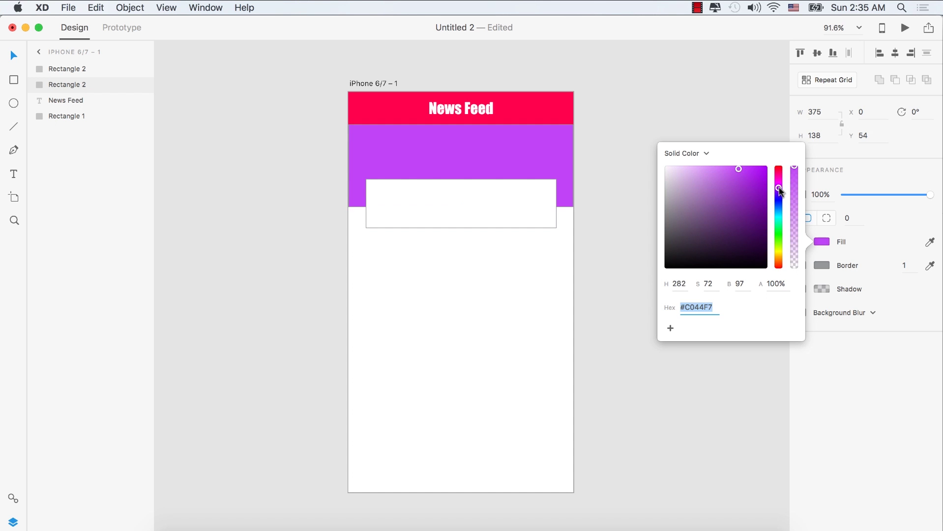
key(Escape)
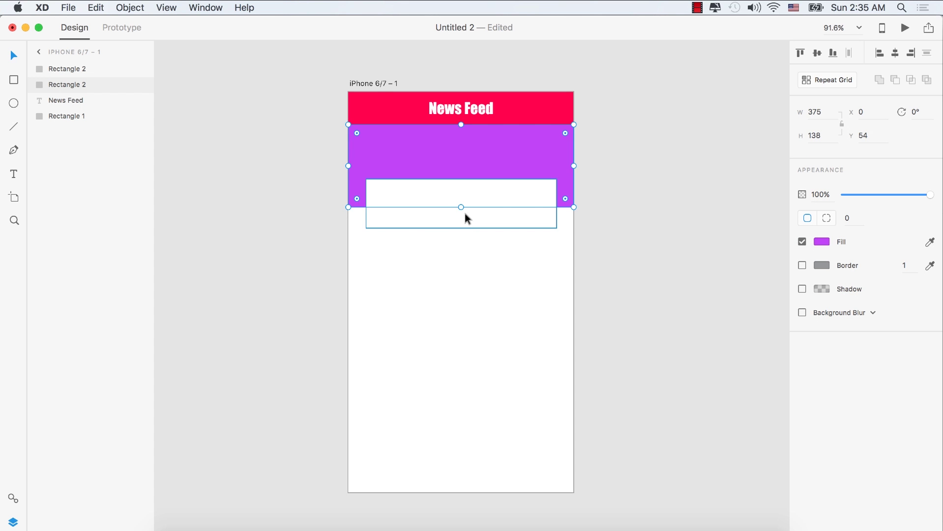
Remove the border of the smaller overlapping rectangle and fill it with light pink #FAB2B2
click(433, 222)
click(802, 265)
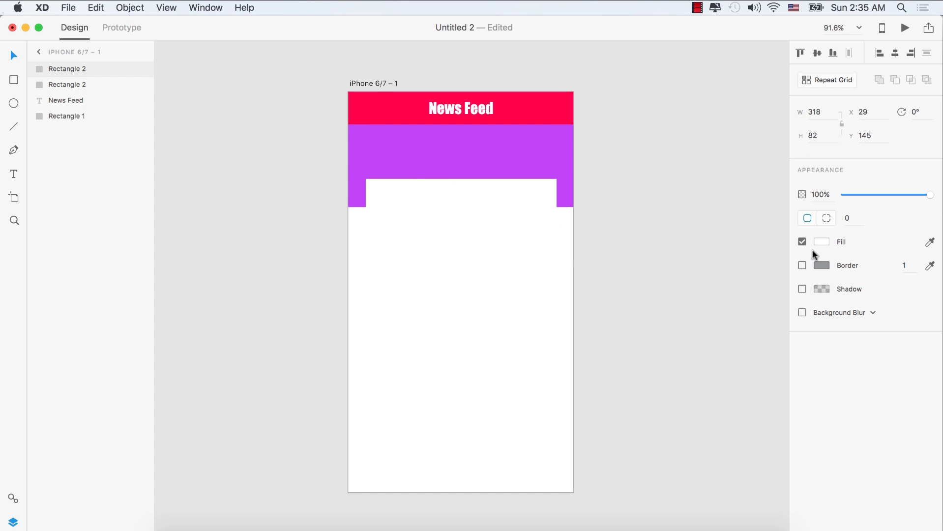
click(824, 241)
click(696, 175)
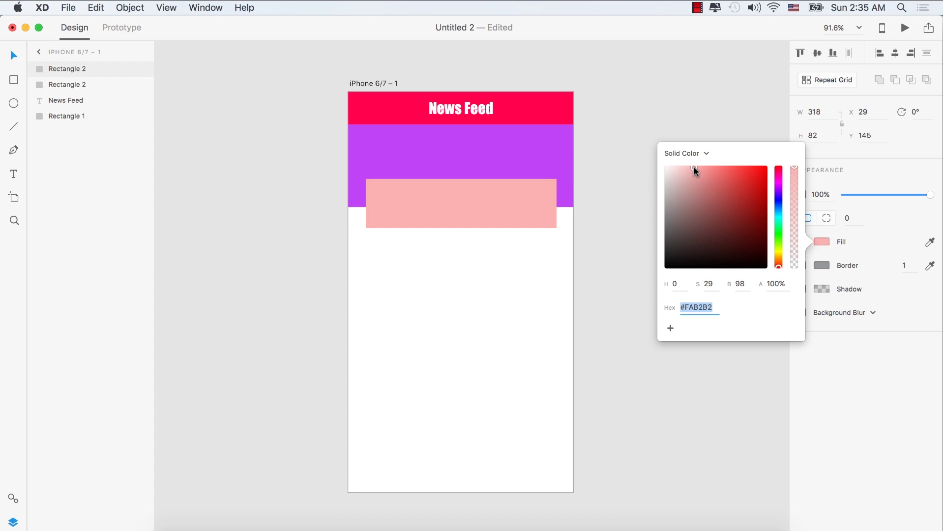
click(441, 127)
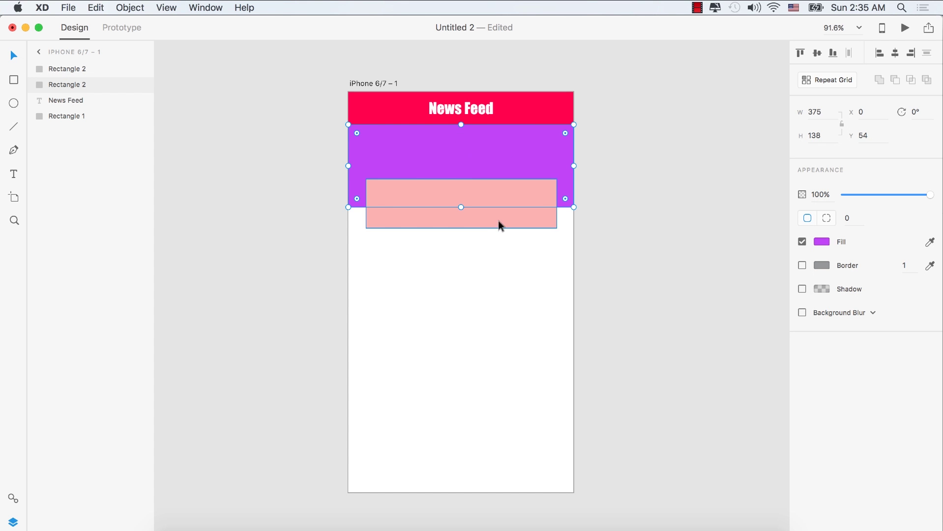
click(532, 104)
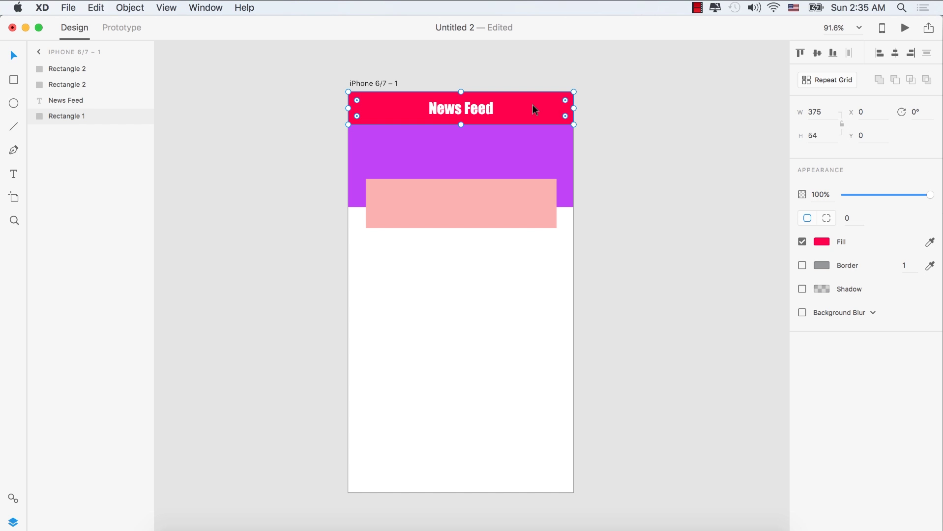
click(515, 144)
click(513, 217)
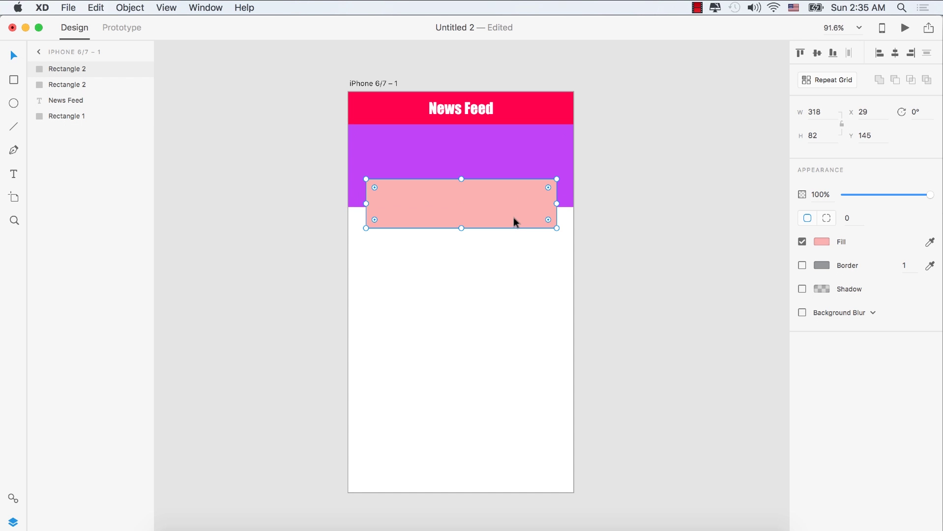
click(520, 165)
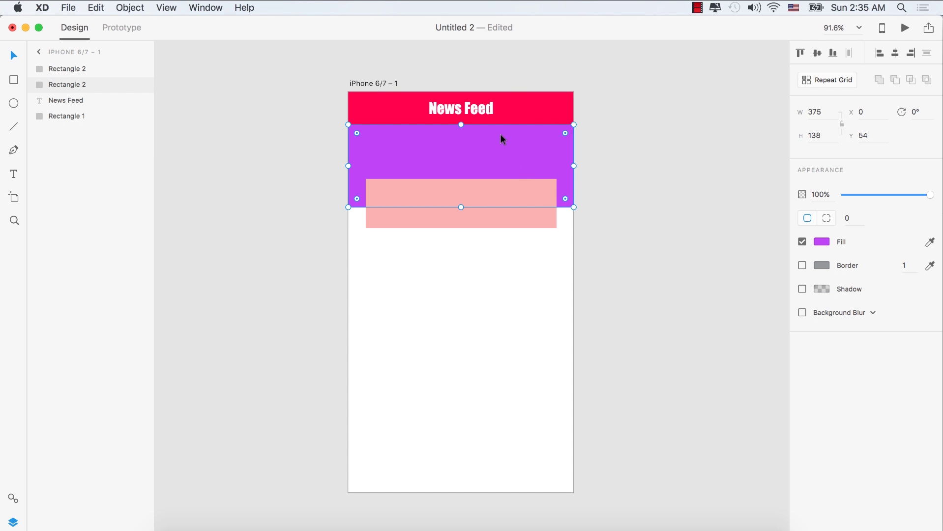
Add a shadow to the pink rectangle with a Y offset of 5 and a blur of 5
click(522, 223)
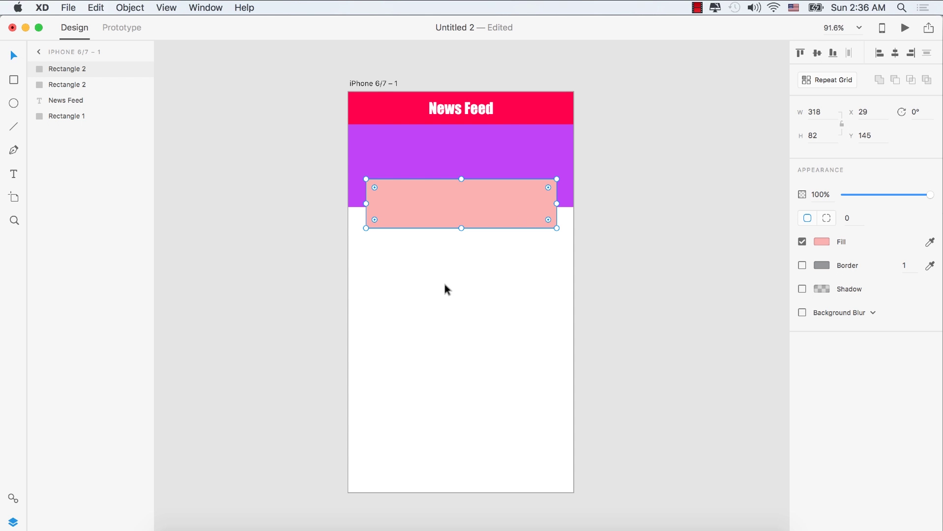
click(802, 290)
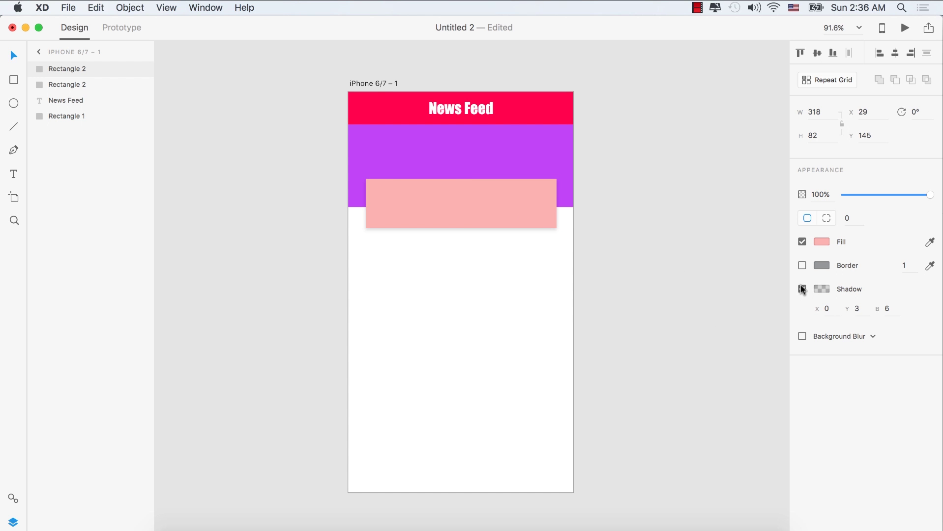
double_click(865, 309)
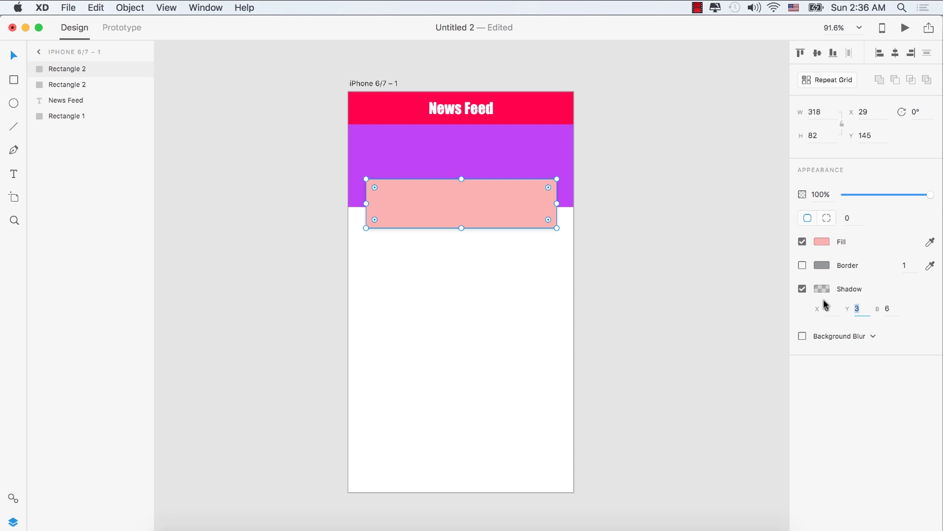
text(5)
key(Tab)
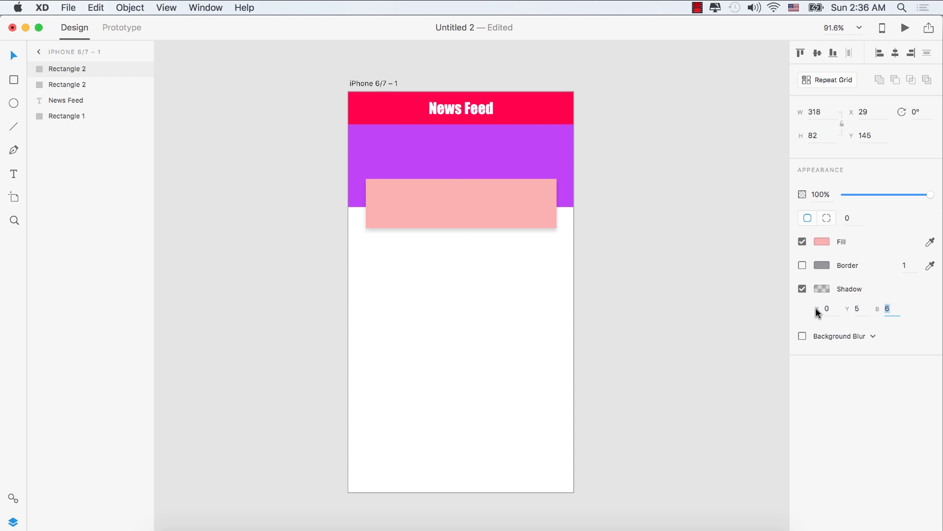
text(5)
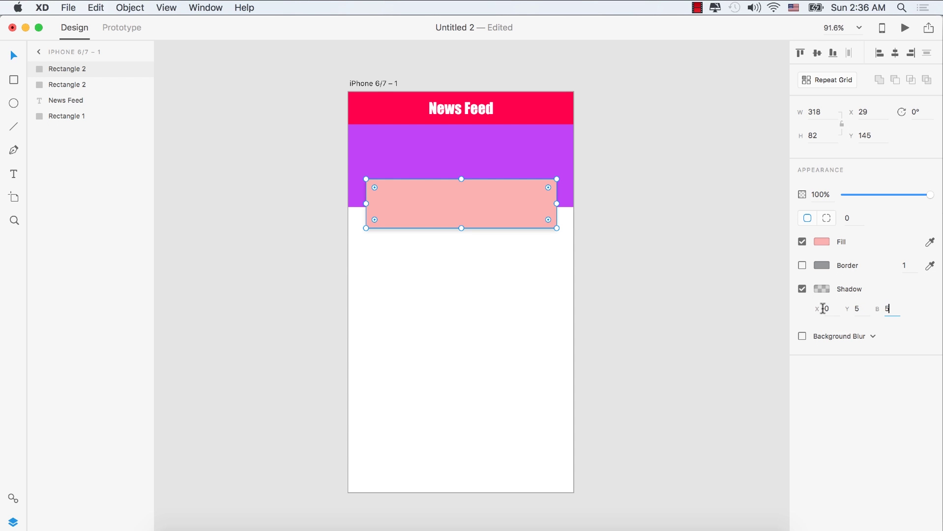
Raise the opacity of the pink rectangle's black shadow to about 33%
click(826, 289)
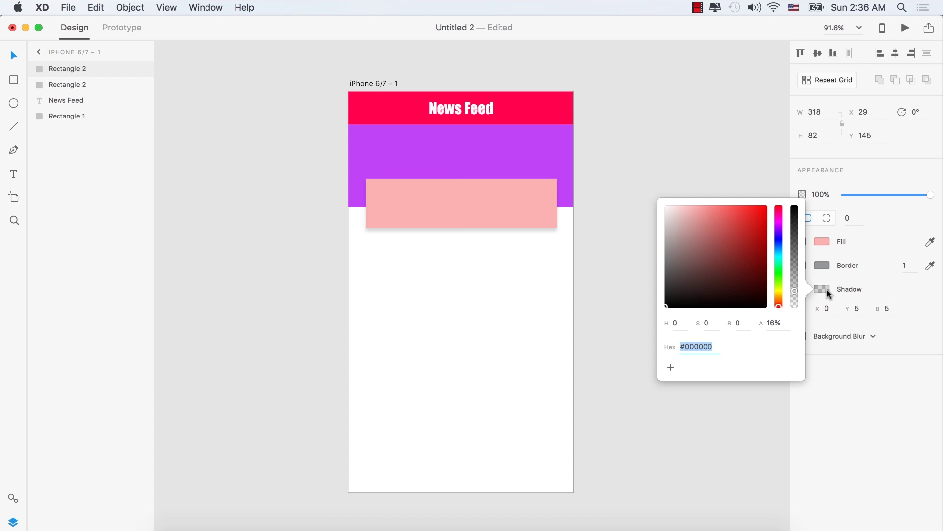
click(794, 289)
drag(794, 289, 794, 277)
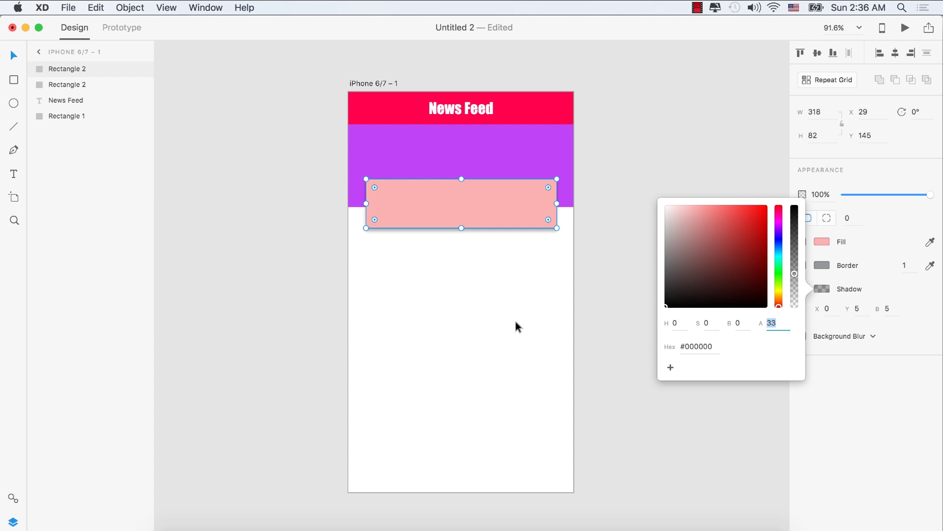
click(479, 295)
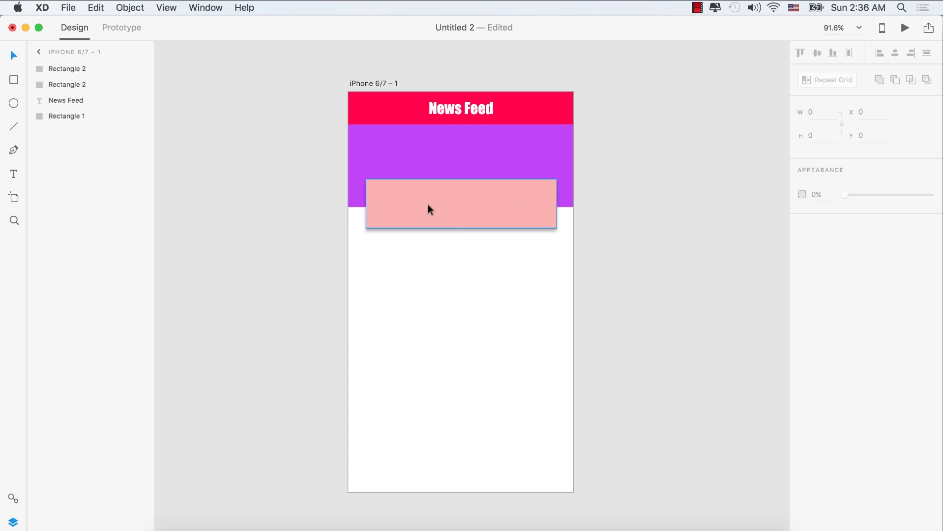
Change the fill of the iPhone 6/7 artboard to a light grey, about #EDEDED
click(472, 204)
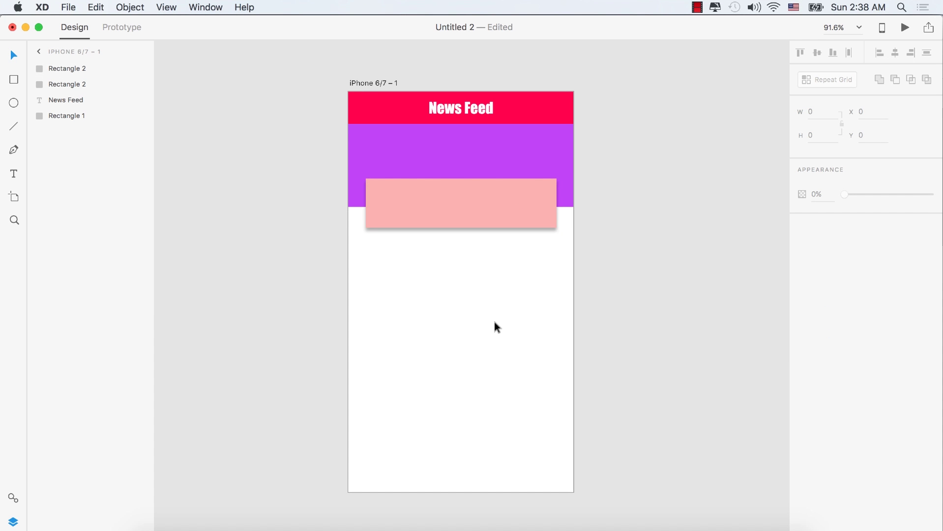
click(457, 305)
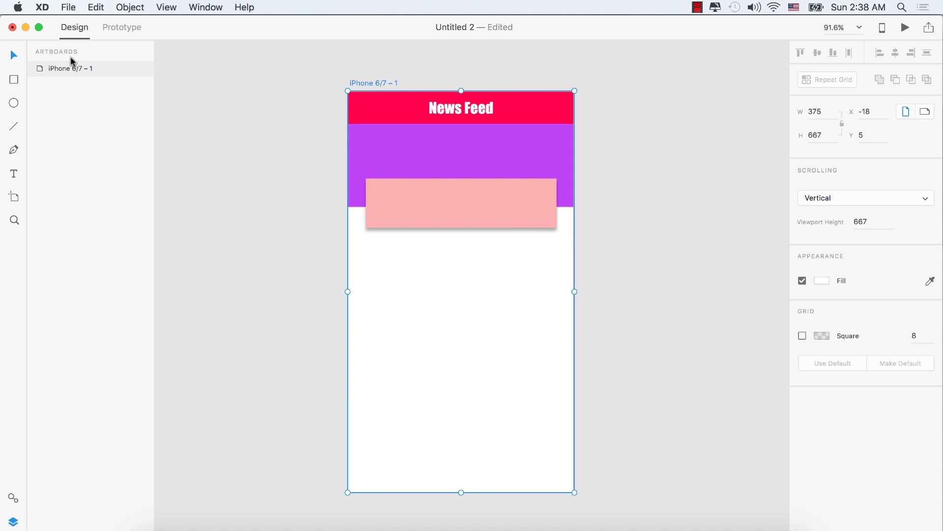
click(467, 339)
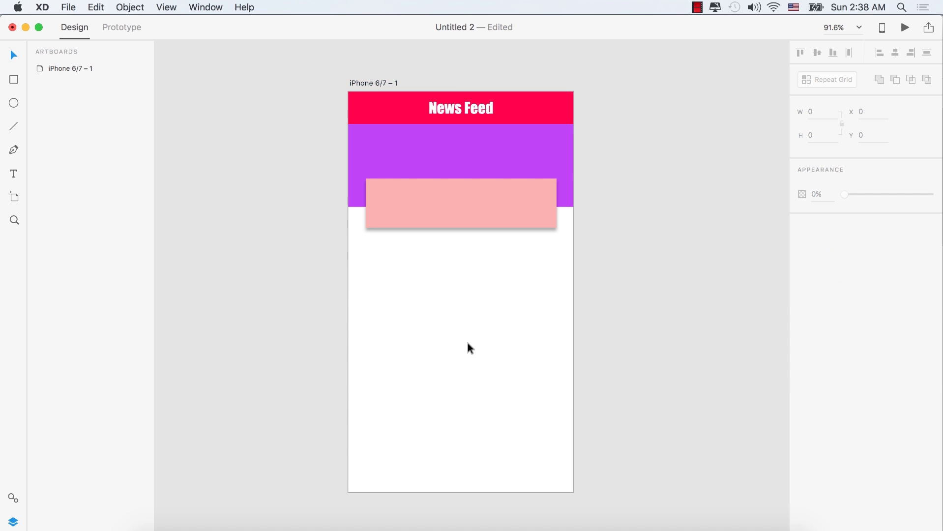
click(73, 66)
click(480, 304)
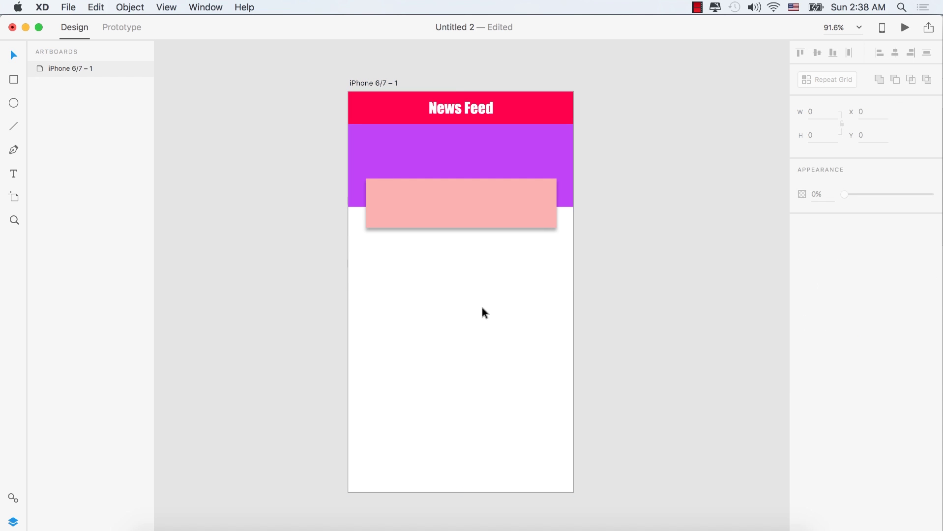
click(481, 304)
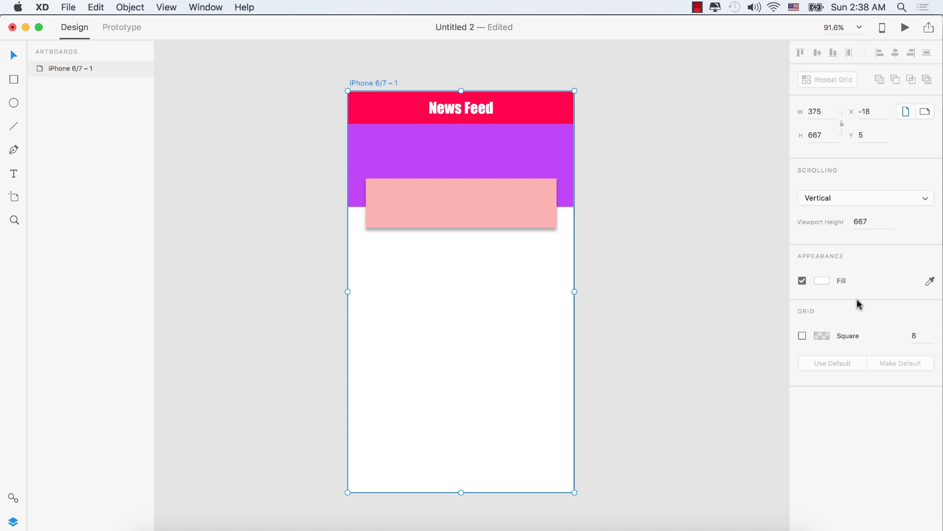
click(825, 280)
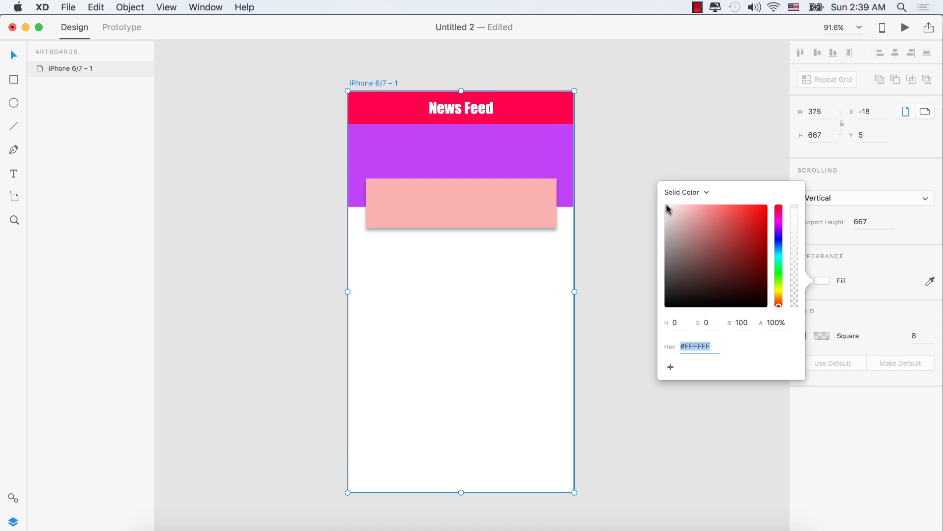
drag(666, 206, 663, 211)
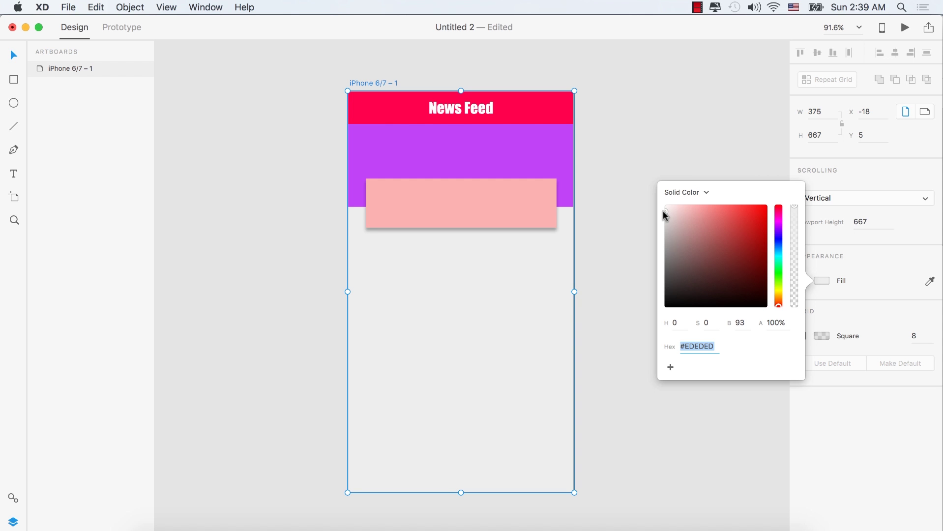
drag(663, 210, 664, 215)
click(654, 125)
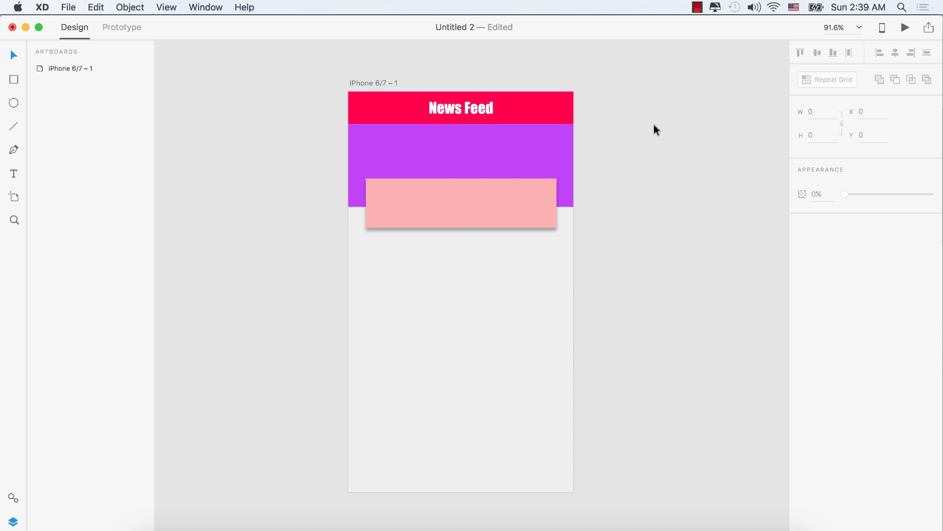
click(450, 327)
click(461, 156)
click(485, 290)
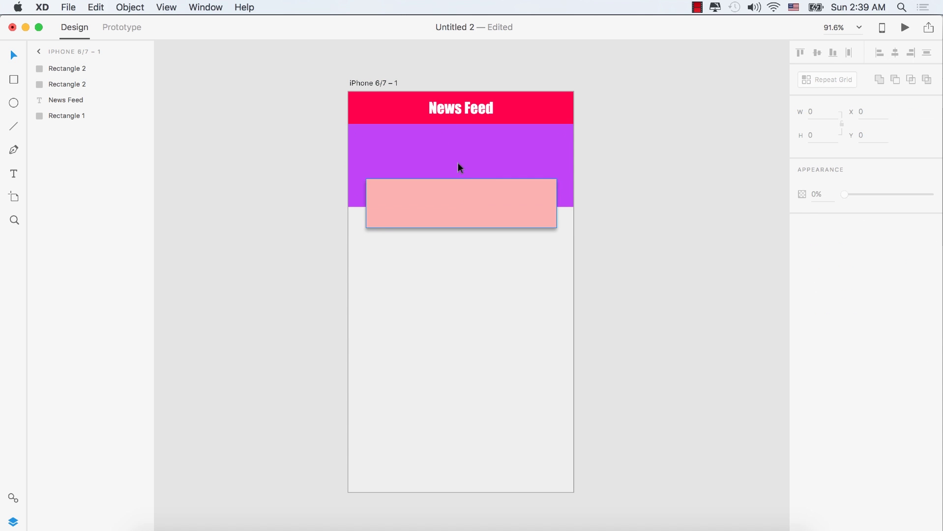
click(460, 162)
click(496, 266)
click(483, 143)
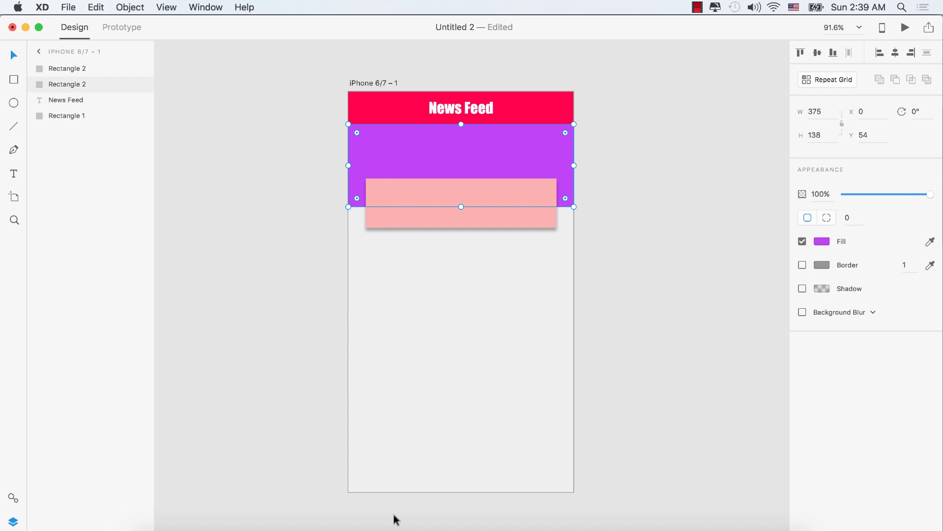
Switch to Chrome and open the Google News technology story "Elon Musk posts image that may or may not be secret tunnel project" in a separate tab
click(300, 527)
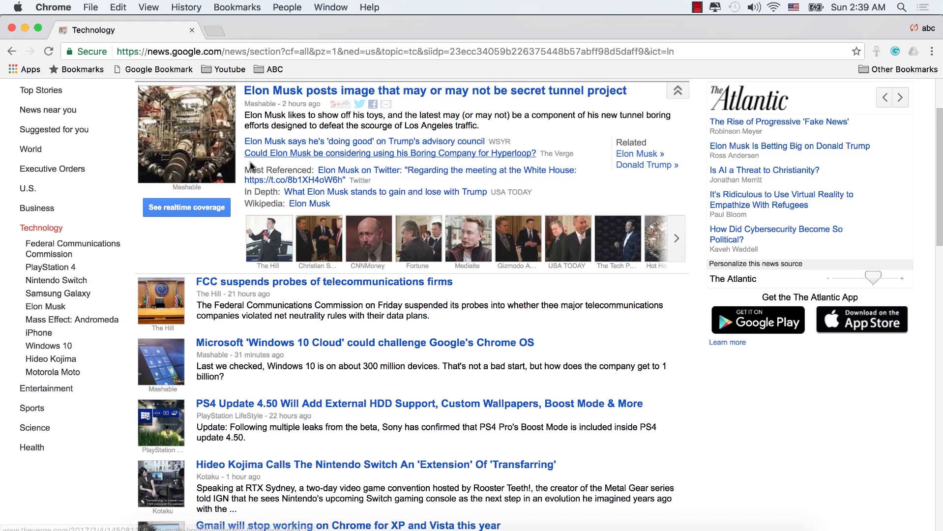
mouse_move(552, 227)
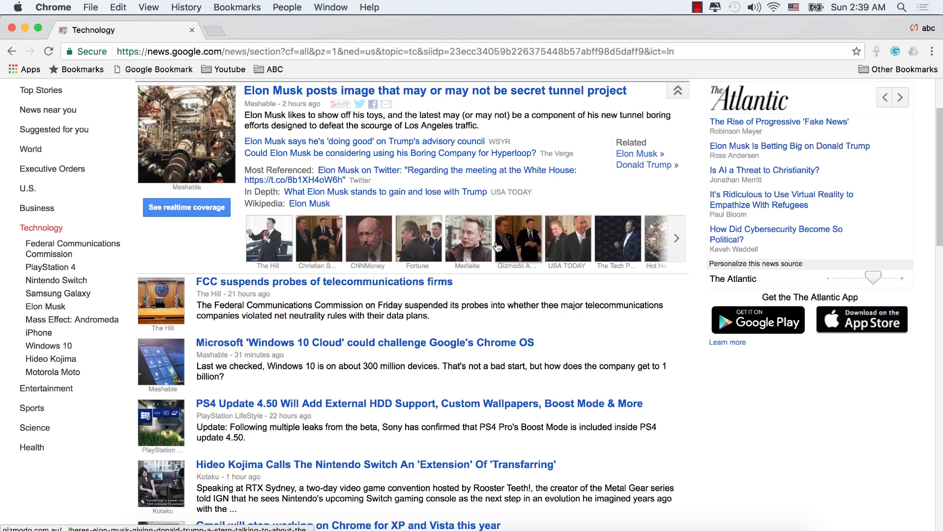
scroll(438, 224, up, 4)
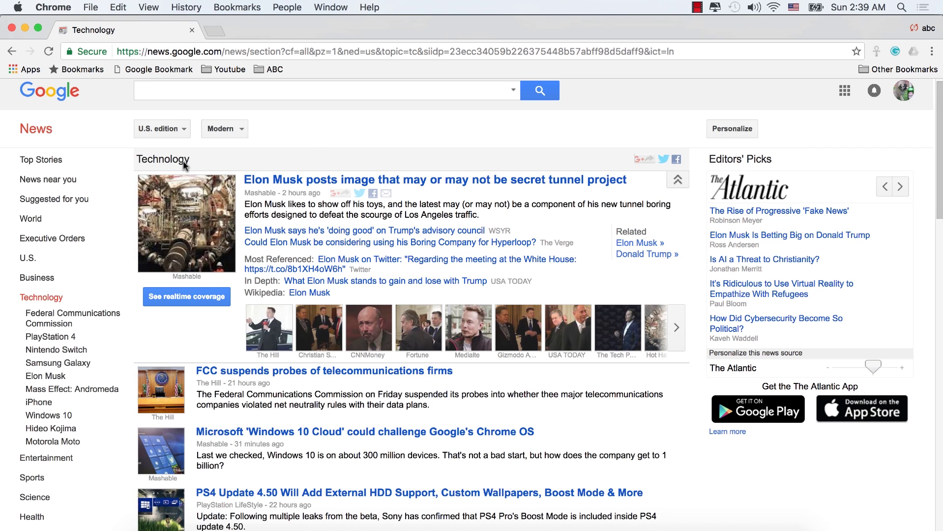
scroll(275, 164, down, 1)
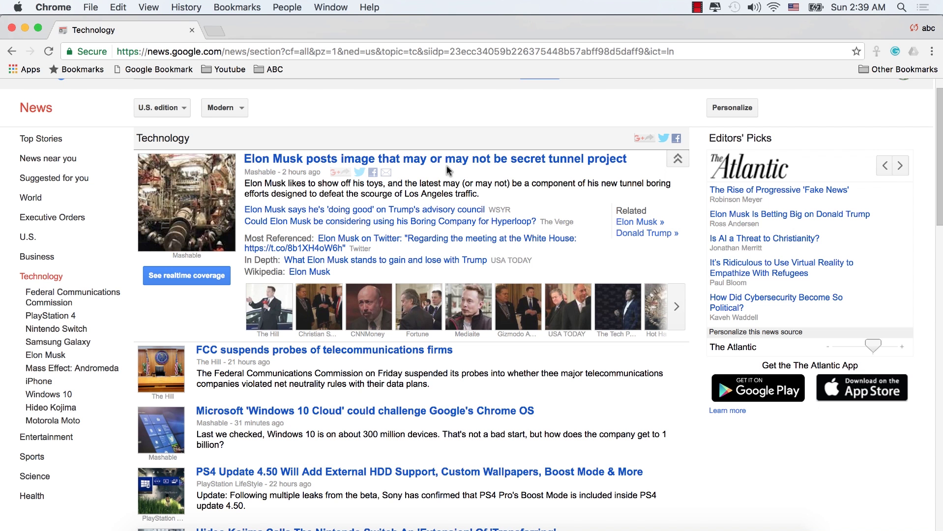
click(530, 162)
click(164, 34)
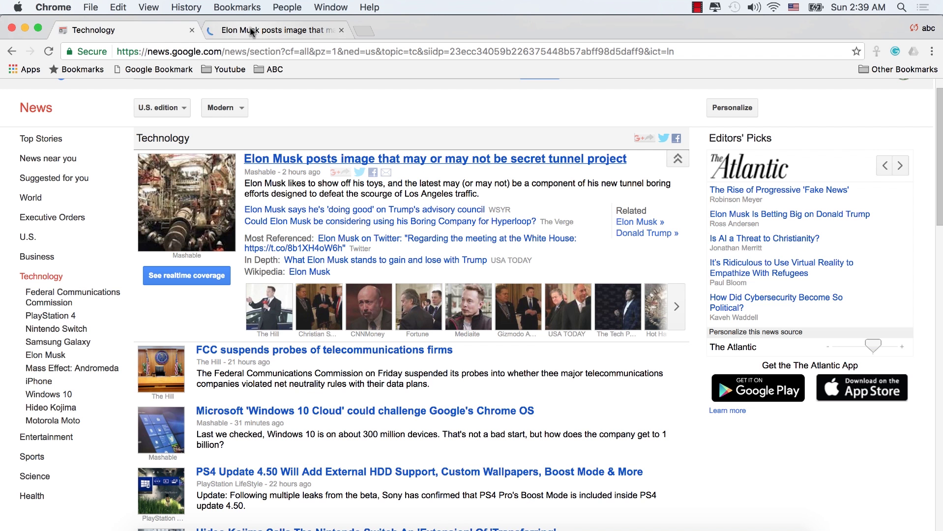
click(253, 28)
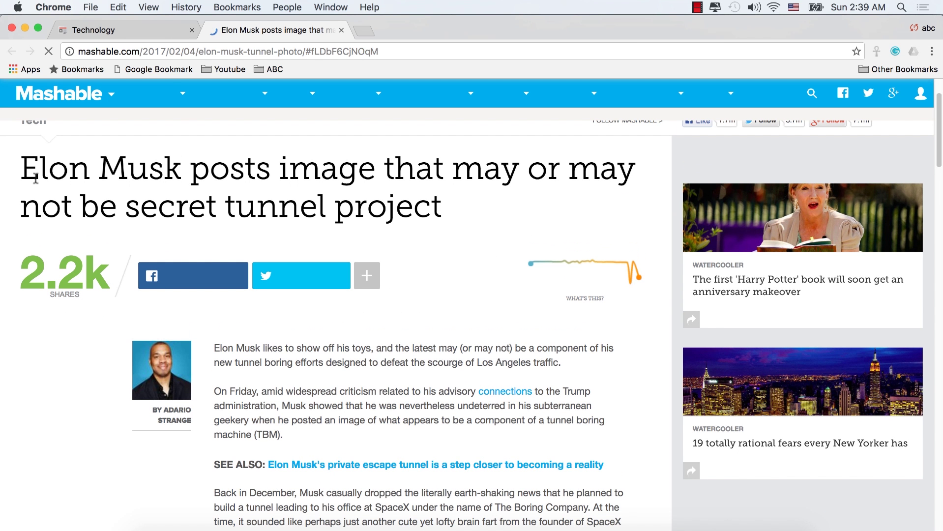
Copy the Mashable article's headline, skim the article and switch back to Adobe Experience Design
drag(21, 167, 444, 206)
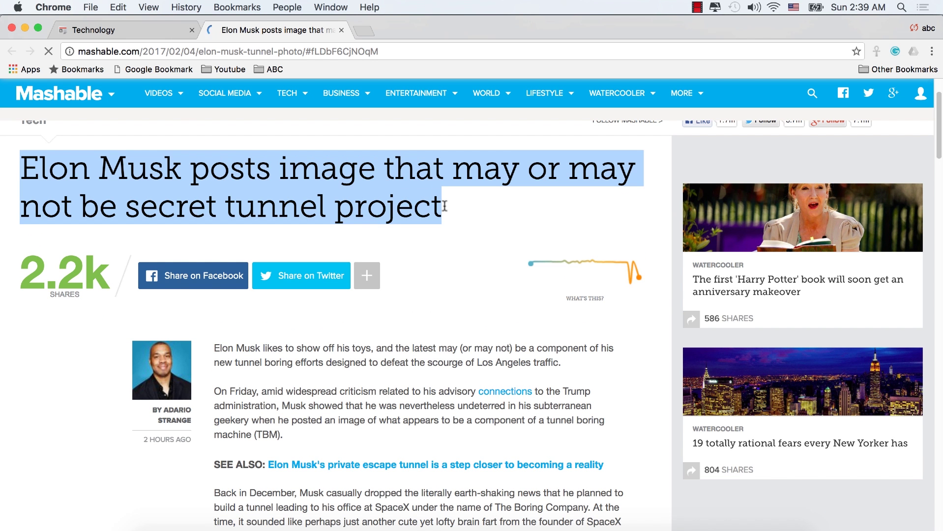
right_click(396, 202)
click(422, 228)
scroll(481, 358, down, 10)
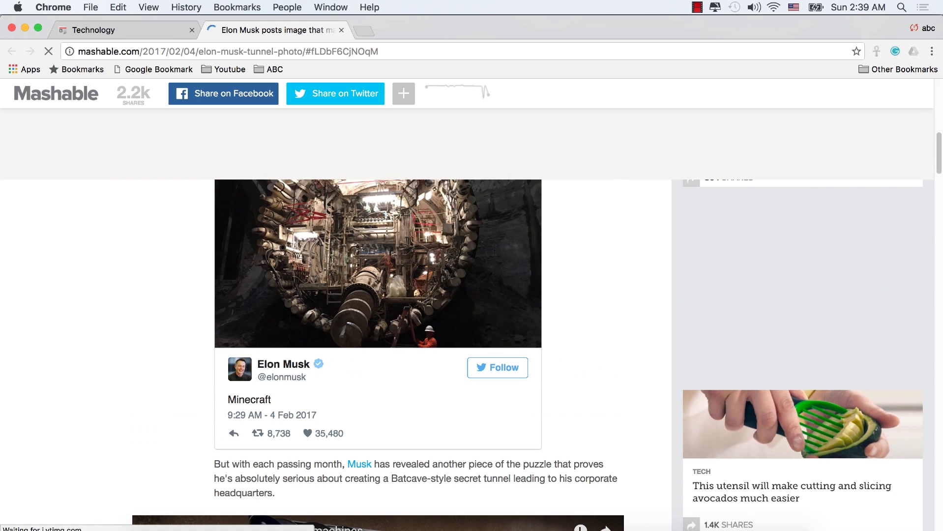
click(620, 528)
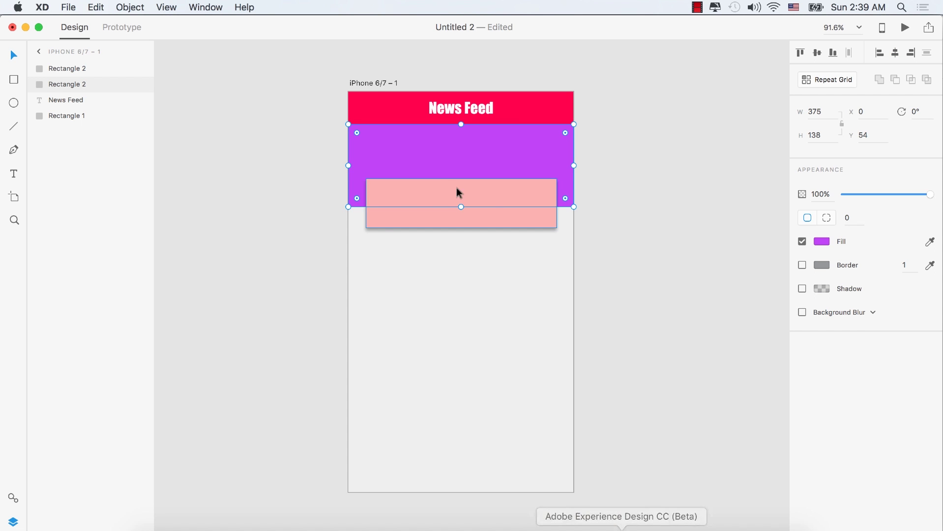
Change the fill of the pink overlapping card to white #FFFFFF
click(422, 207)
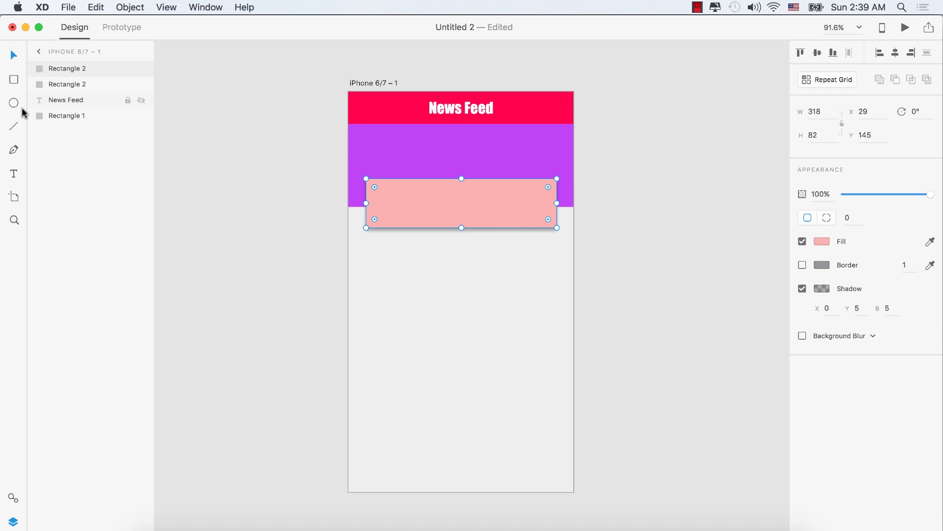
click(14, 174)
click(822, 242)
drag(720, 222, 633, 158)
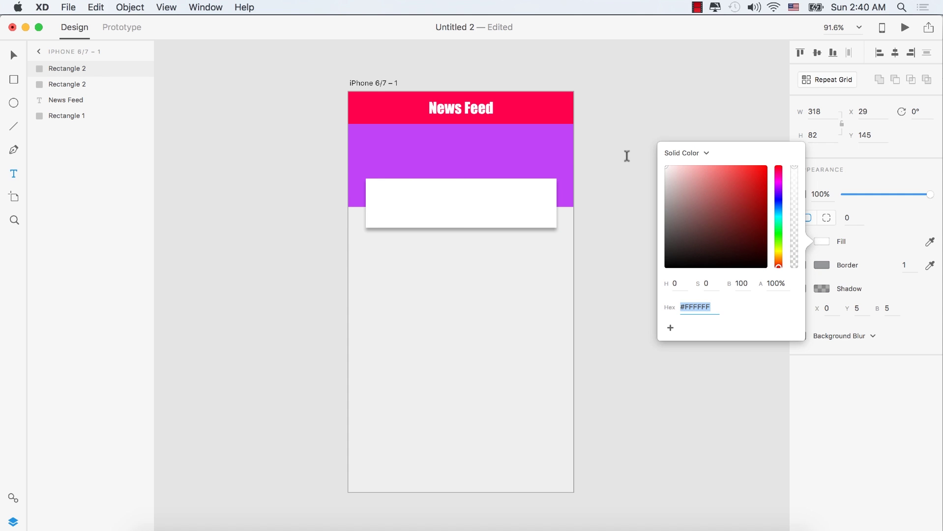
Paste the copied headline "Elon Musk posts image that may or may not be secret tunnel project" as text on the white card
click(385, 202)
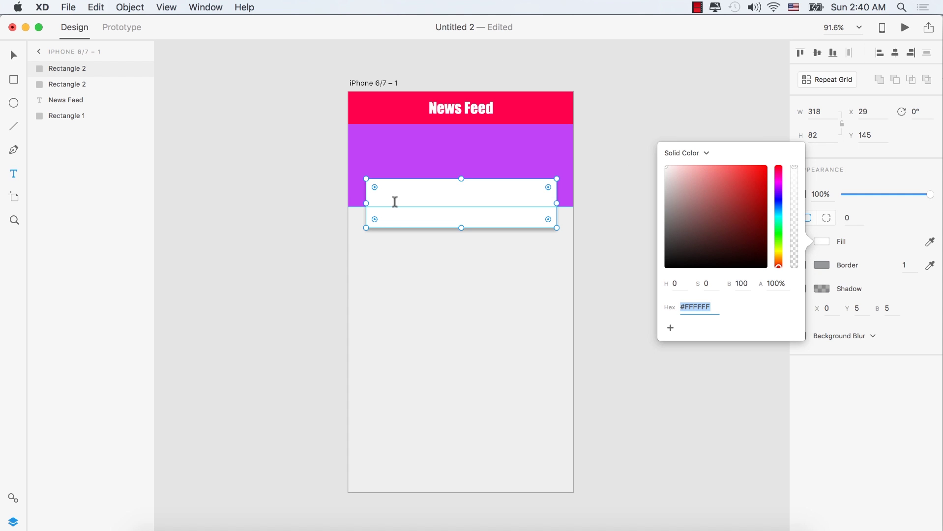
click(727, 95)
key(super+v)
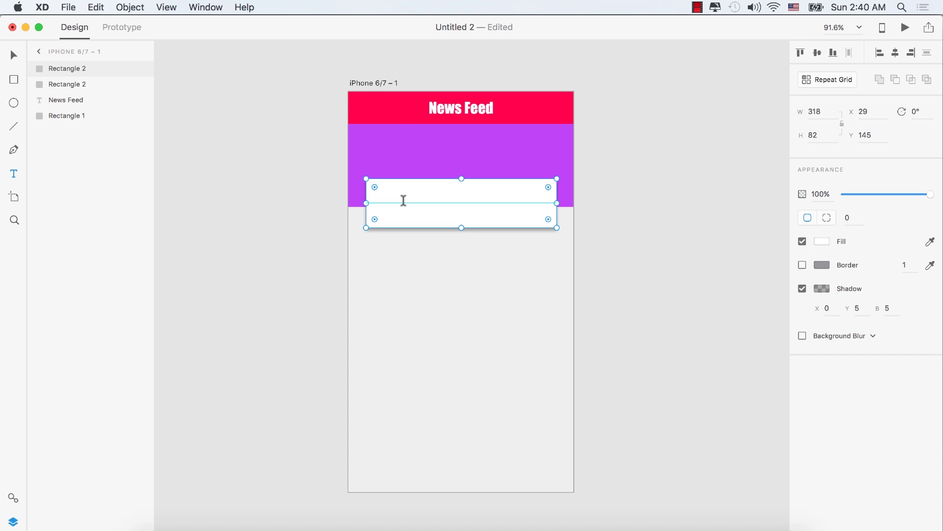
key(super+v)
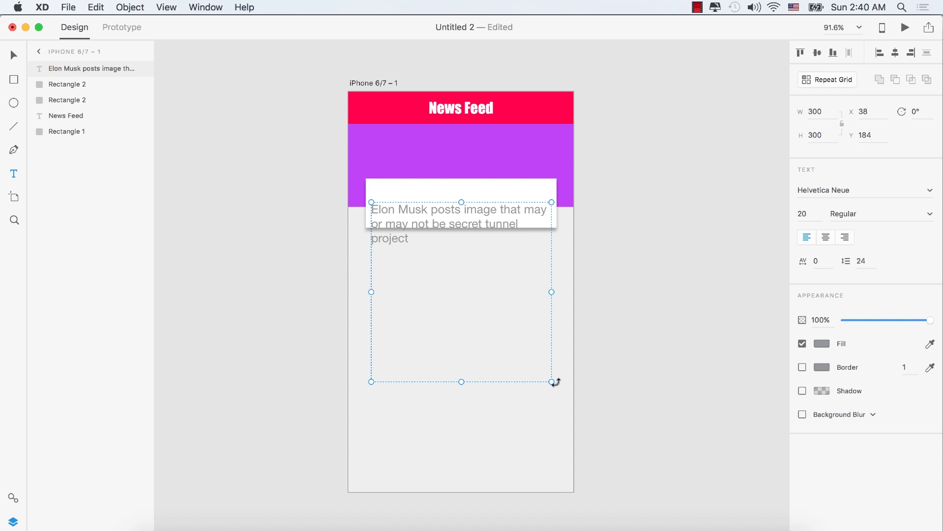
Resize the headline's text frame to about 290 by 77 and place it over the white card at about X 52, Y 157
drag(549, 382, 534, 244)
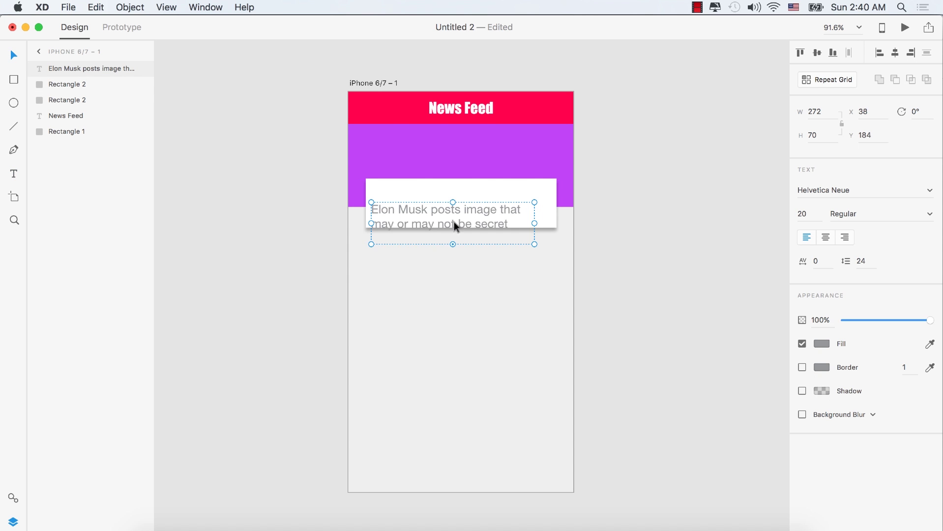
drag(453, 218, 462, 206)
drag(543, 226, 553, 232)
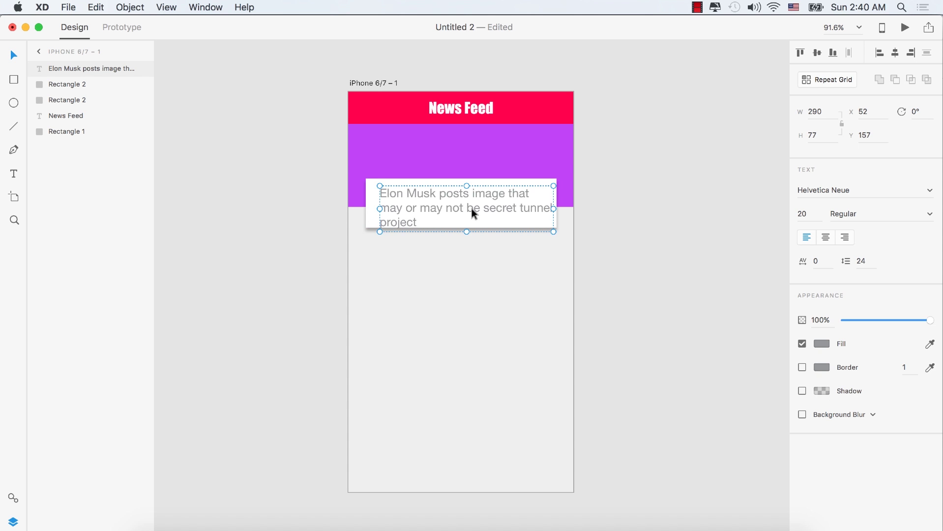
Set the font size of the whole headline to 18
double_click(471, 213)
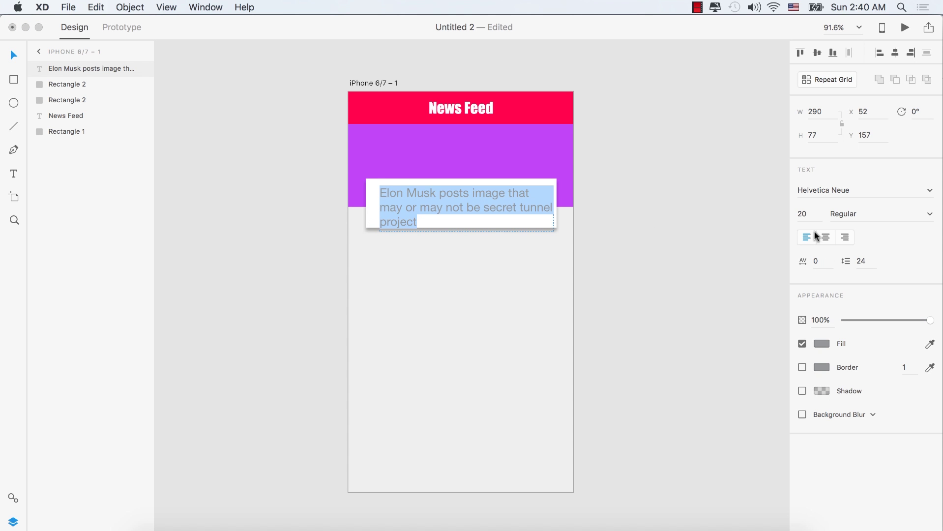
click(812, 213)
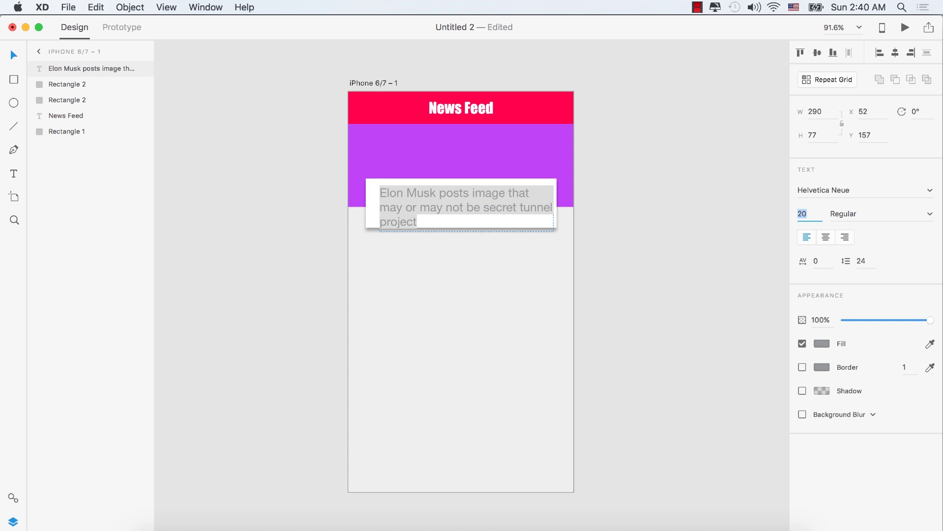
text(18)
key(Return)
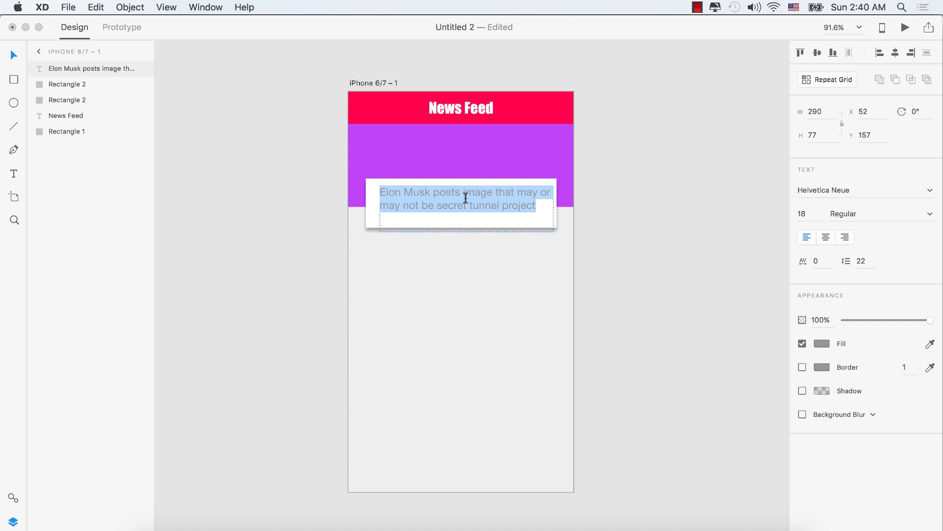
Try a white #FFFFFF fill on the headline text
click(823, 343)
drag(671, 267, 658, 259)
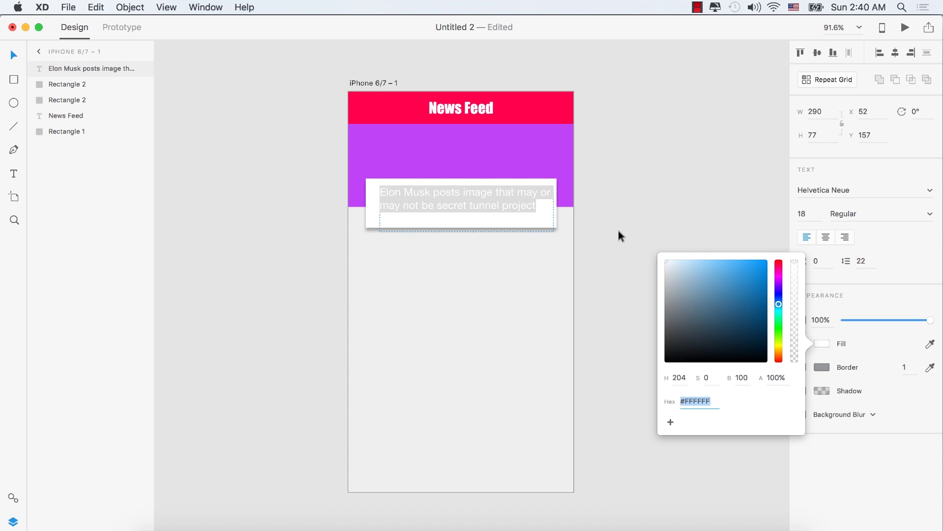
key(Escape)
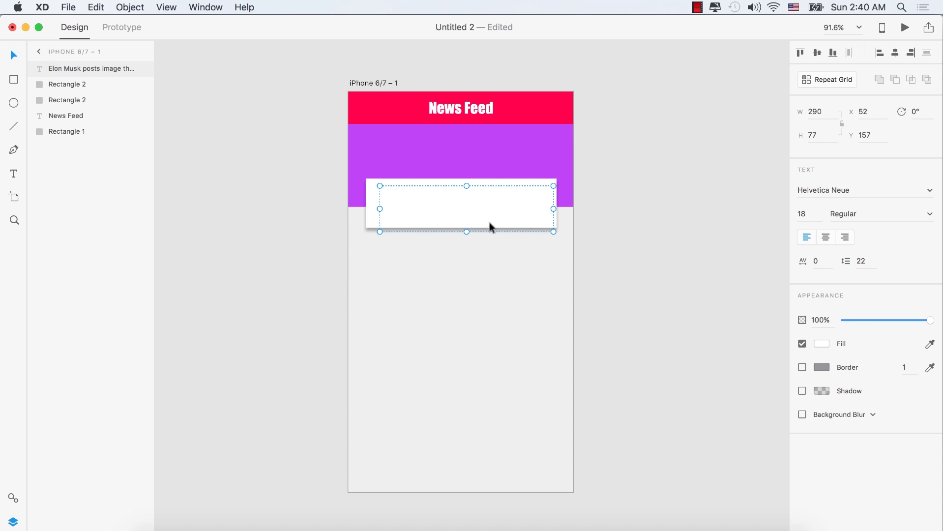
Fill the headline text with dark grey #292525 and shorten its text frame to a height of about 59
click(821, 343)
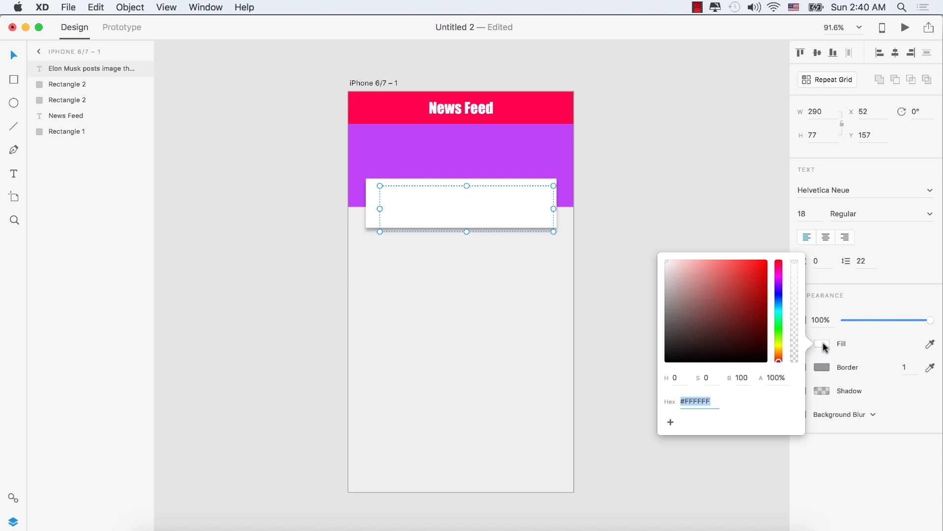
drag(763, 341, 765, 361)
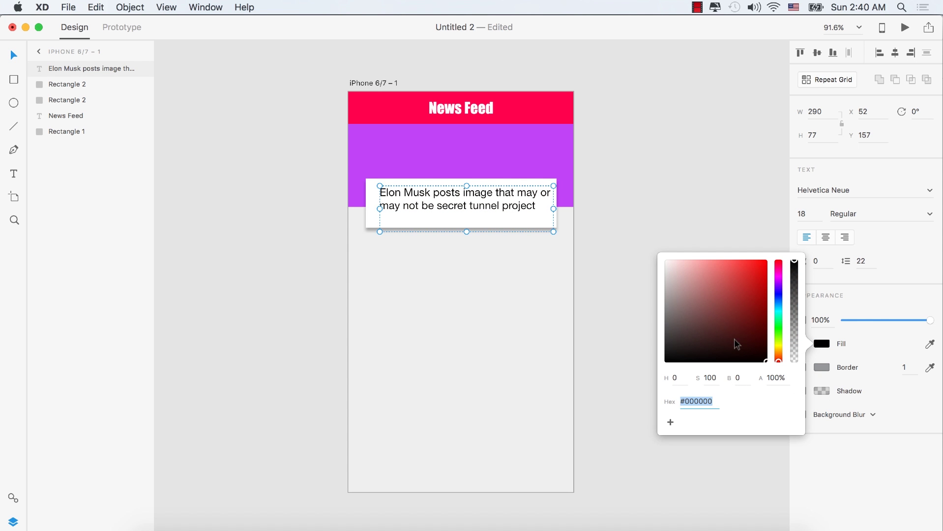
click(687, 336)
drag(687, 336, 674, 346)
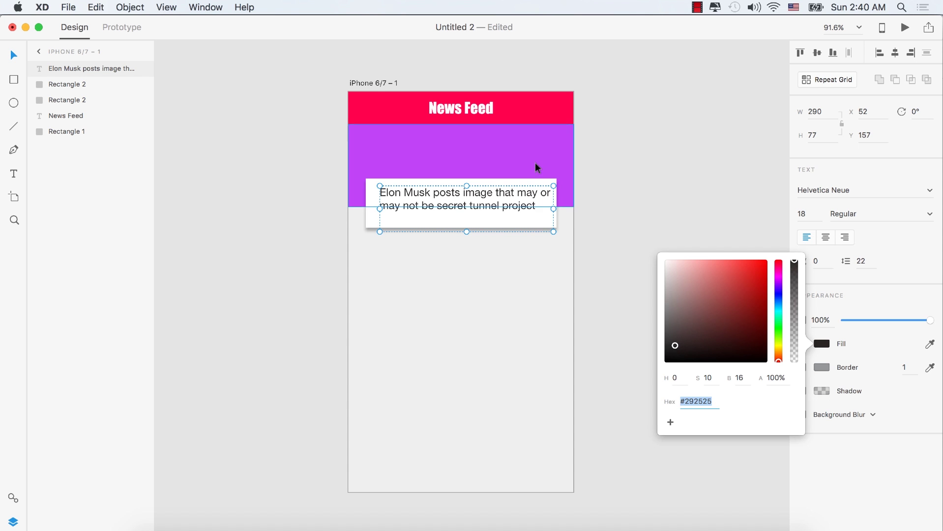
click(483, 202)
drag(466, 231, 466, 221)
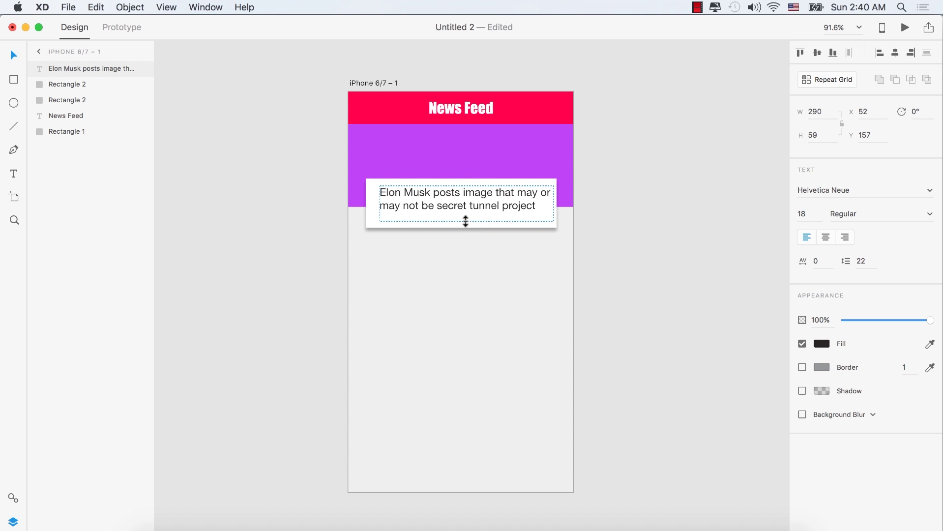
Move the headline text frame to about X 43, Y 163 on the white card
drag(495, 198, 485, 204)
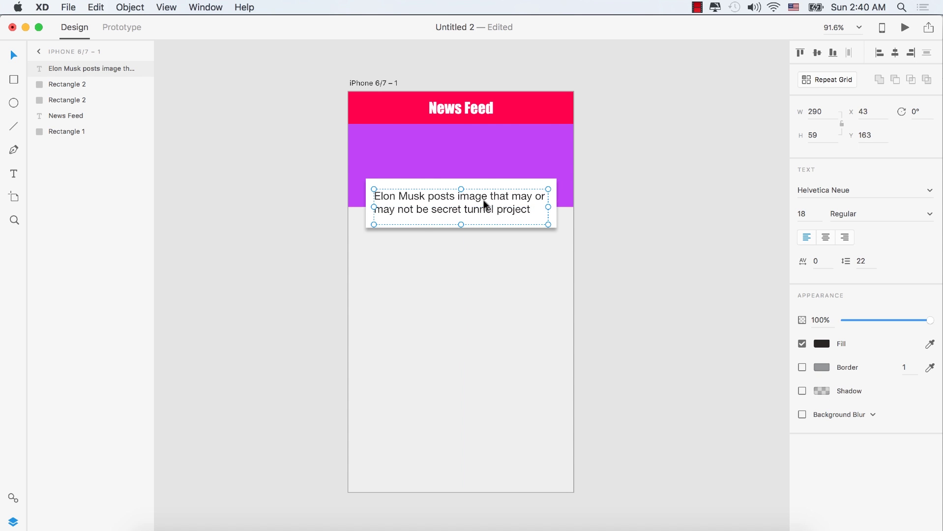
click(593, 190)
click(445, 204)
click(448, 162)
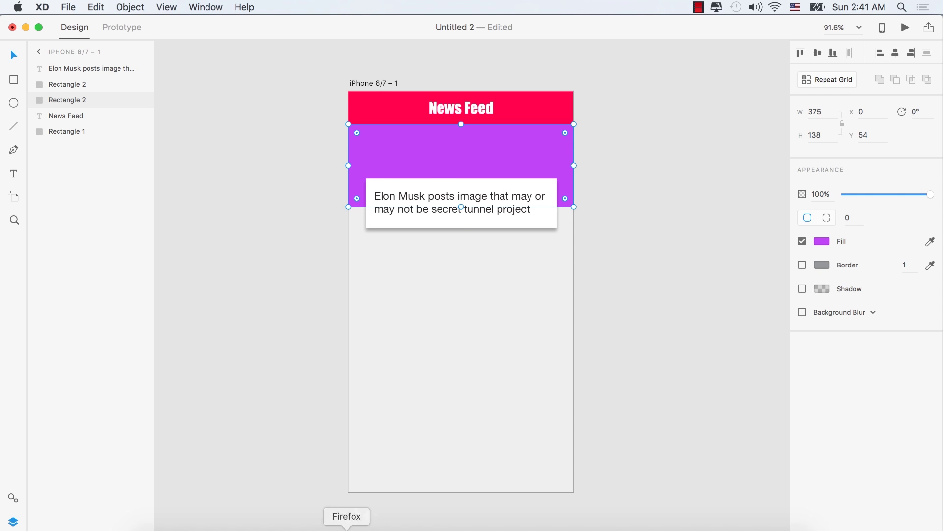
Switch to Chrome, open the tunnel machine photo from the Mashable article in its Twitter post, and copy the image
click(300, 527)
scroll(350, 260, up, 3)
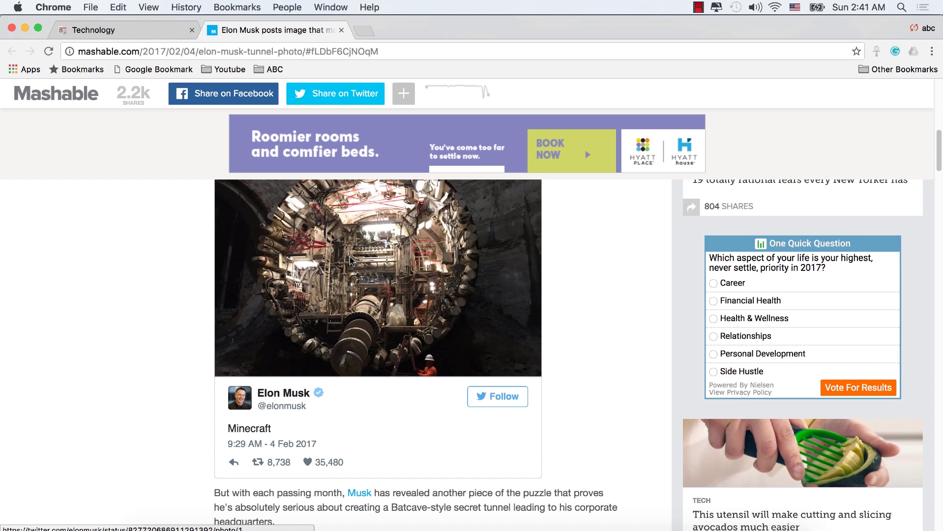
click(364, 263)
right_click(358, 253)
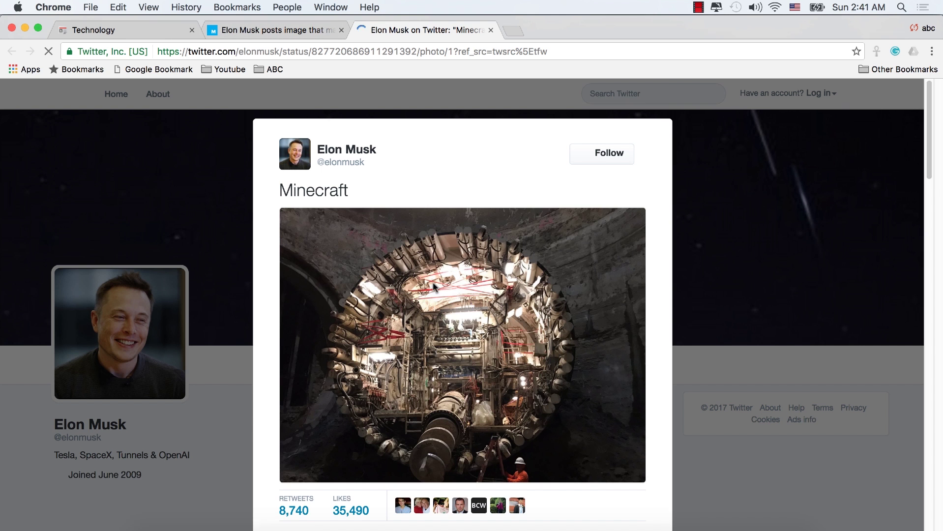
right_click(434, 282)
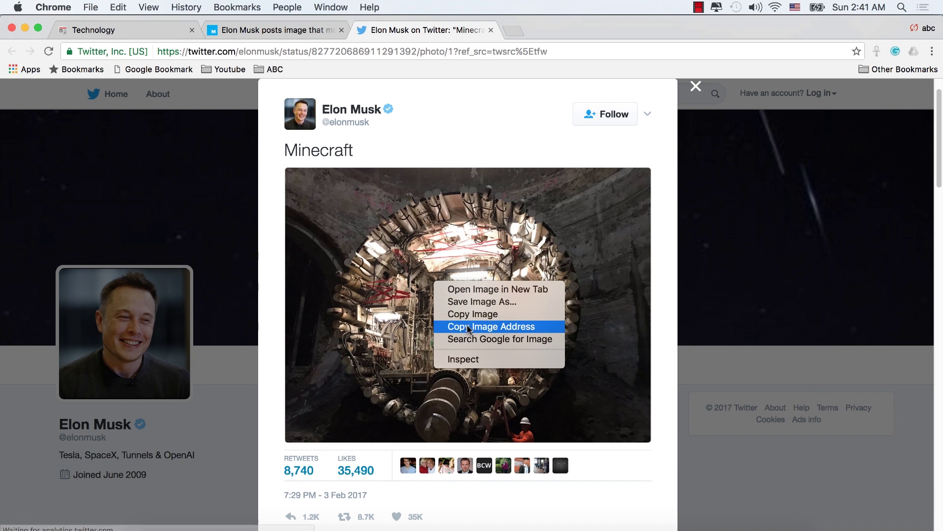
click(474, 314)
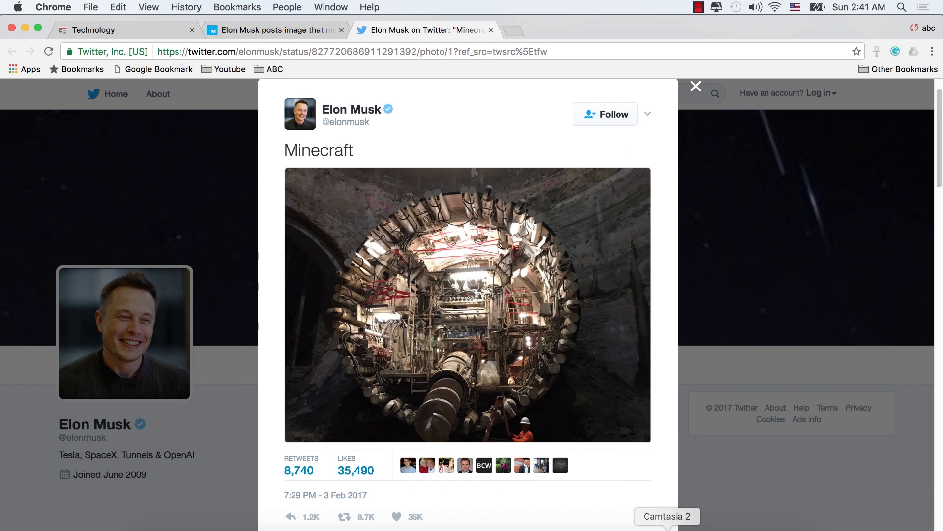
Switch back to Adobe XD and paste the copied photo onto the artboard
click(621, 522)
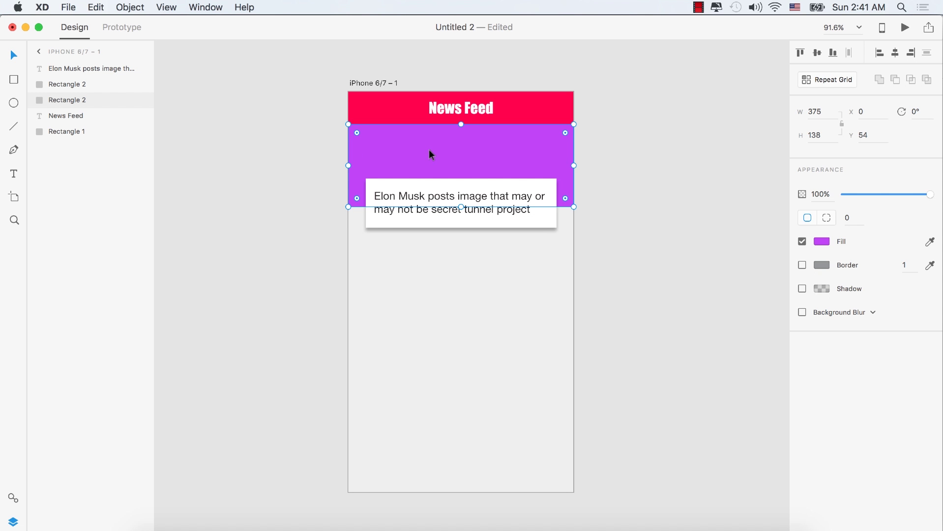
click(98, 9)
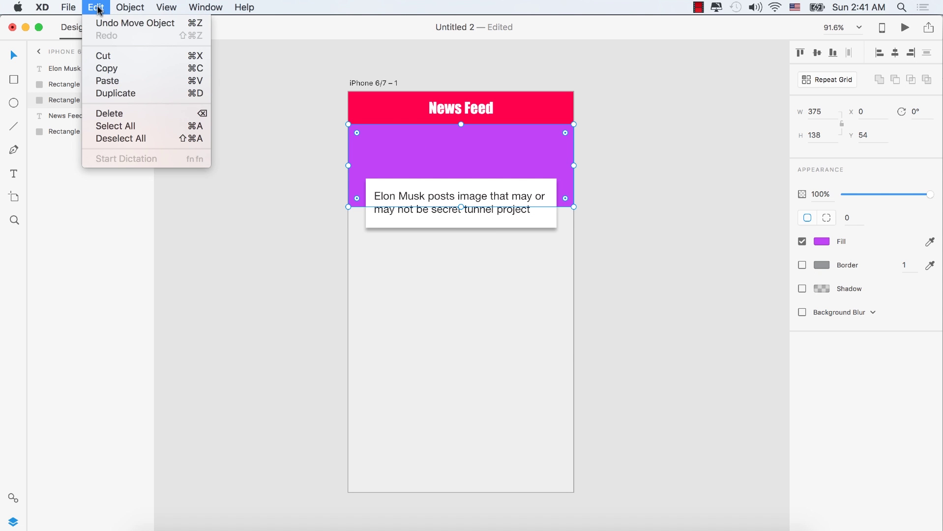
click(116, 82)
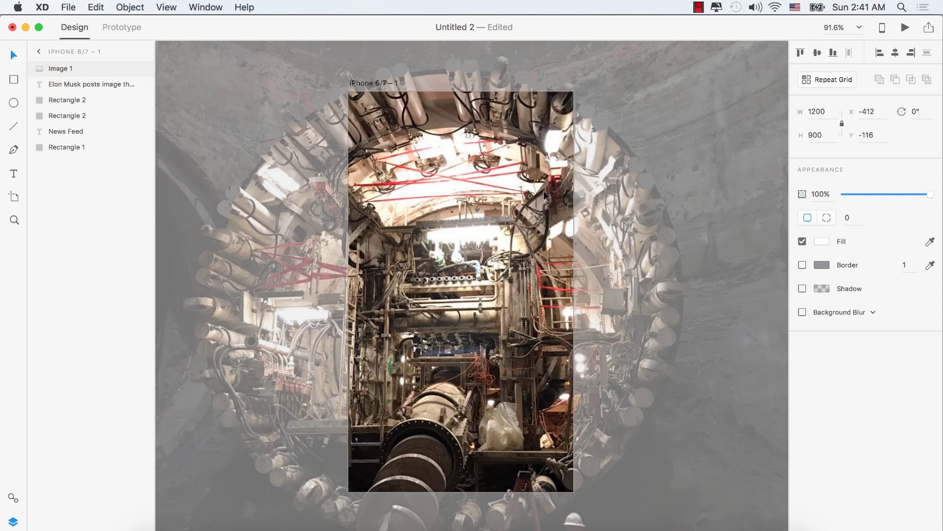
Scale the pasted photo down to about 389 by 292 and place it at about X -7, Y 86
drag(455, 270, 480, 306)
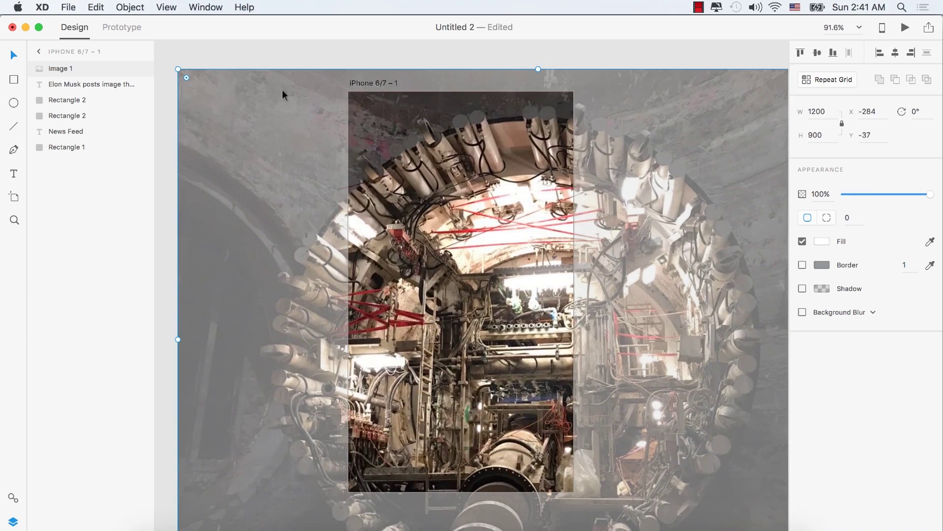
drag(178, 68, 636, 300)
drag(737, 479, 425, 136)
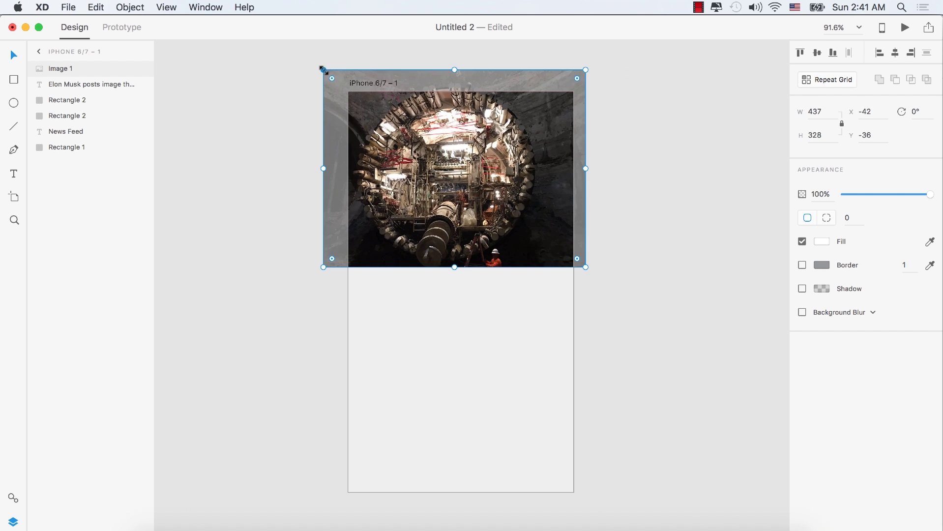
drag(325, 72, 352, 92)
mouse_move(472, 144)
mouse_down()
mouse_move(466, 134)
mouse_move(464, 240)
mouse_move(464, 158)
mouse_up()
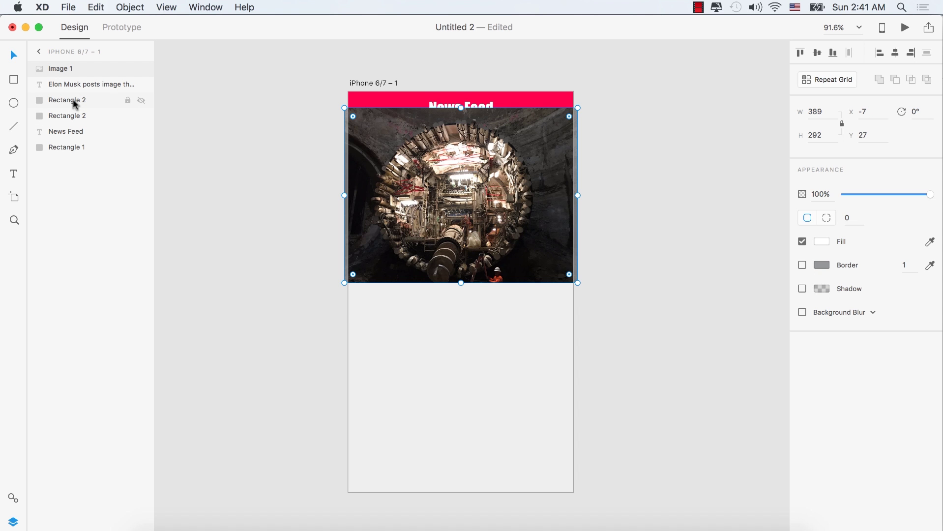
drag(501, 190, 502, 225)
Mask the photo with the purple banner rectangle using Mask with Shape
click(417, 136)
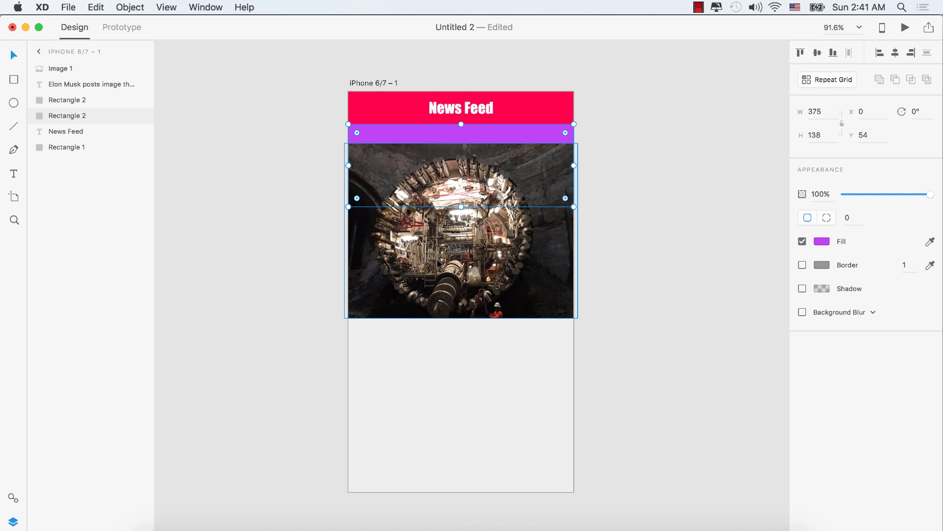
shift+click(428, 266)
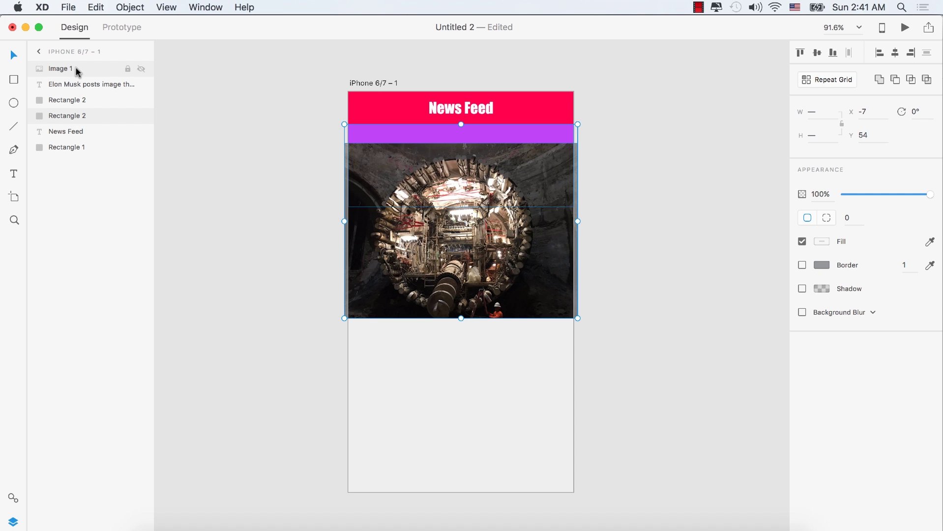
click(131, 7)
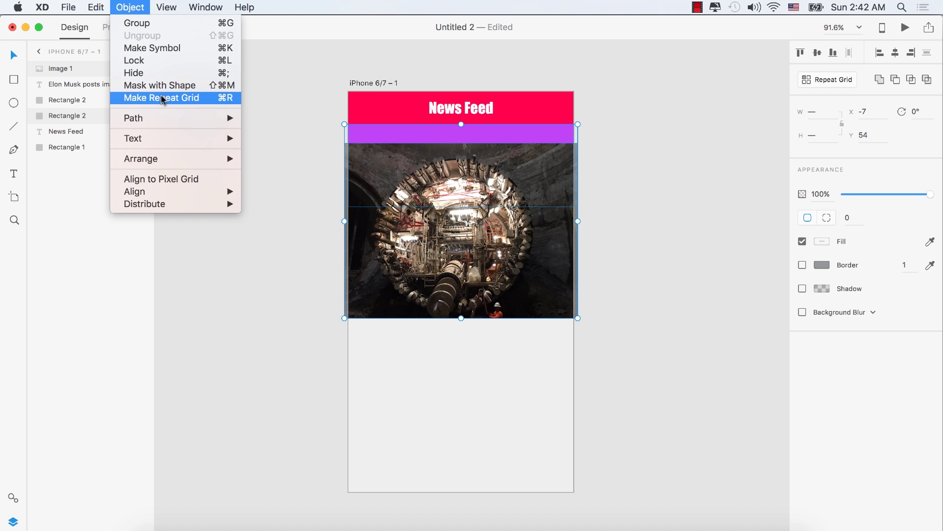
click(177, 85)
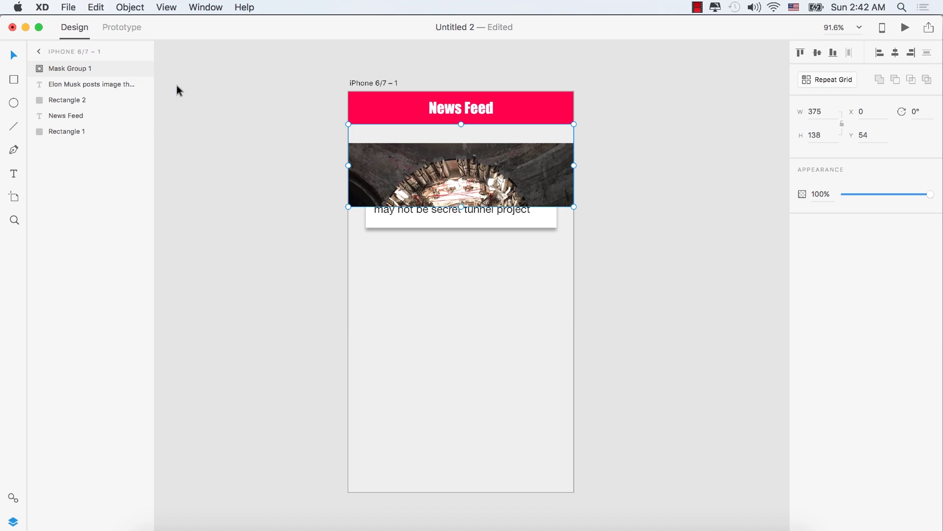
Adjust the photo's size and position inside the mask group so it covers the whole banner area below the header
click(40, 69)
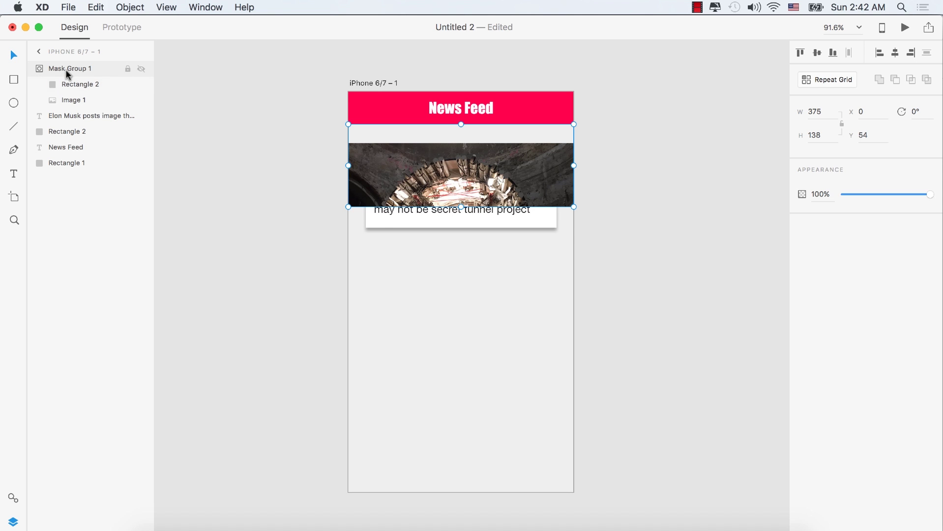
click(72, 98)
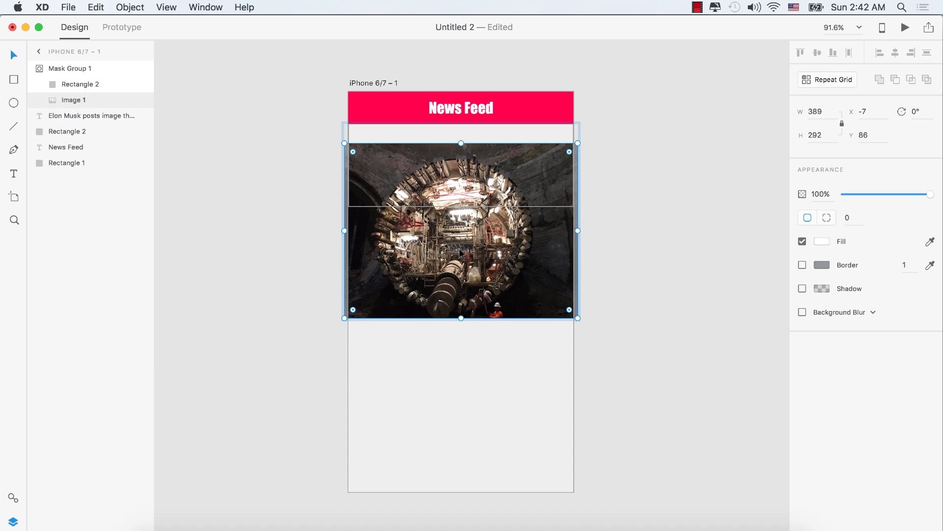
drag(461, 254, 460, 221)
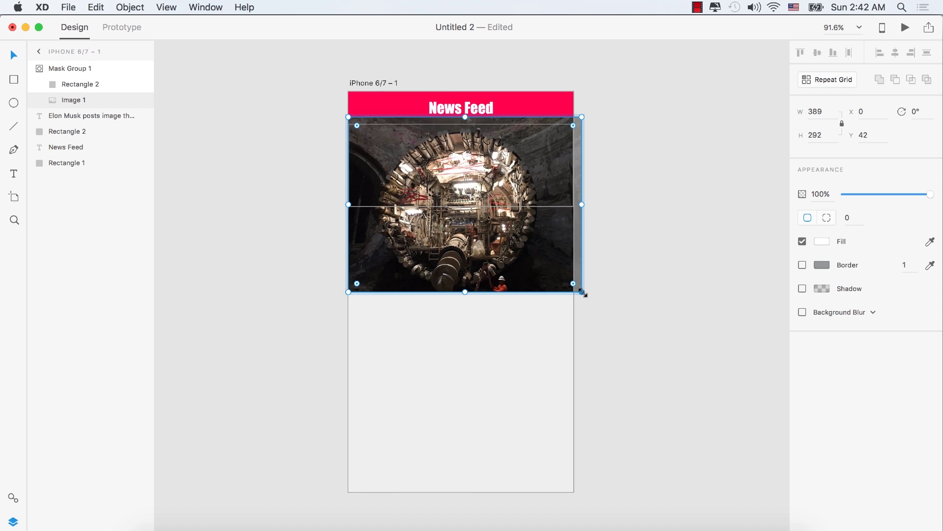
mouse_move(583, 293)
mouse_down()
mouse_move(557, 249)
mouse_move(592, 288)
mouse_up()
drag(454, 170, 462, 152)
click(693, 164)
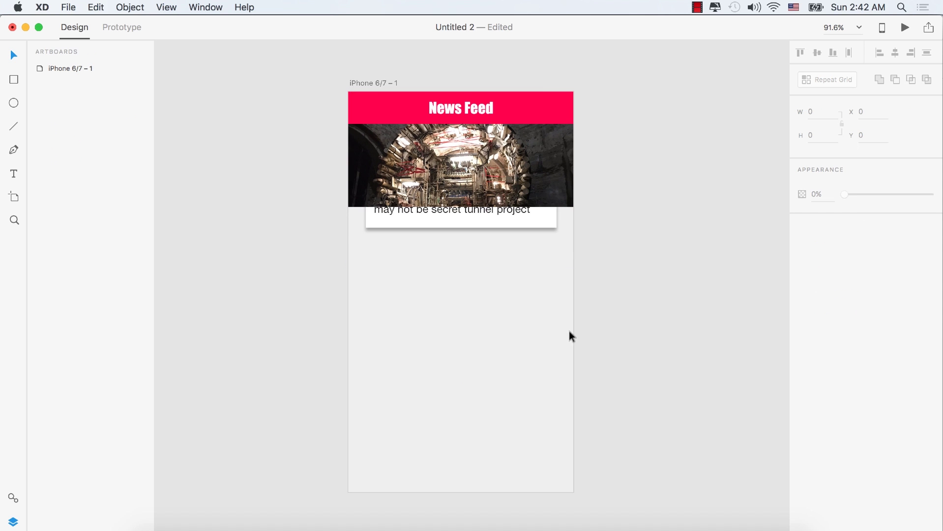
Group the headline text with its white card rectangle and bring the group above the masked photo in the layer order
click(487, 173)
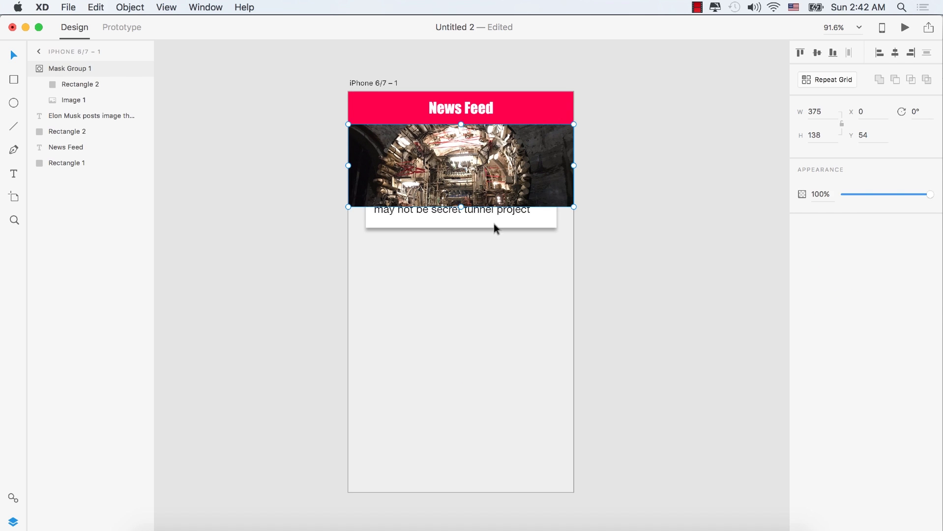
click(403, 220)
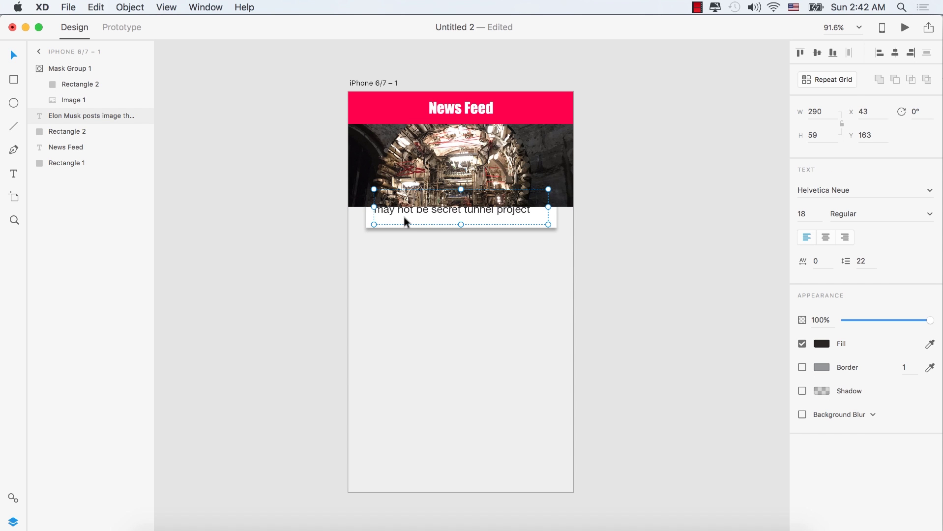
mouse_move(87, 116)
shift+click(74, 130)
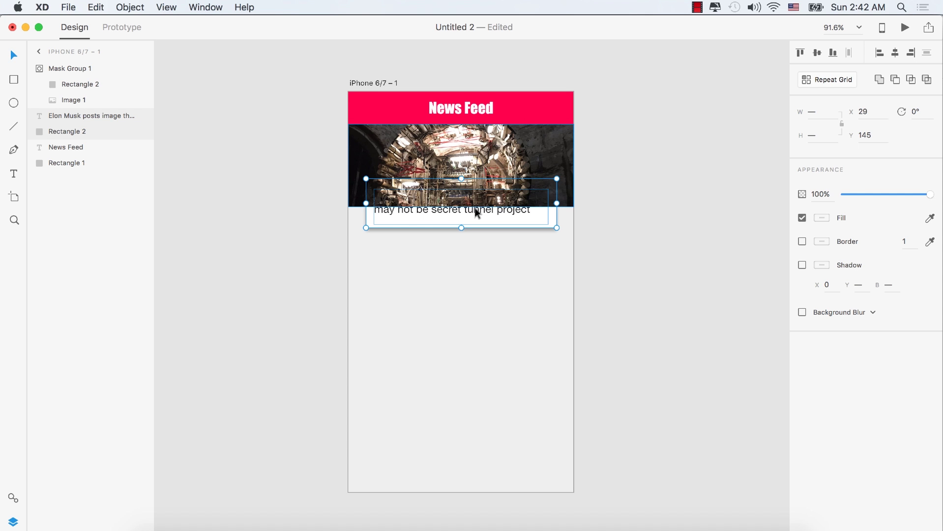
key(super+g)
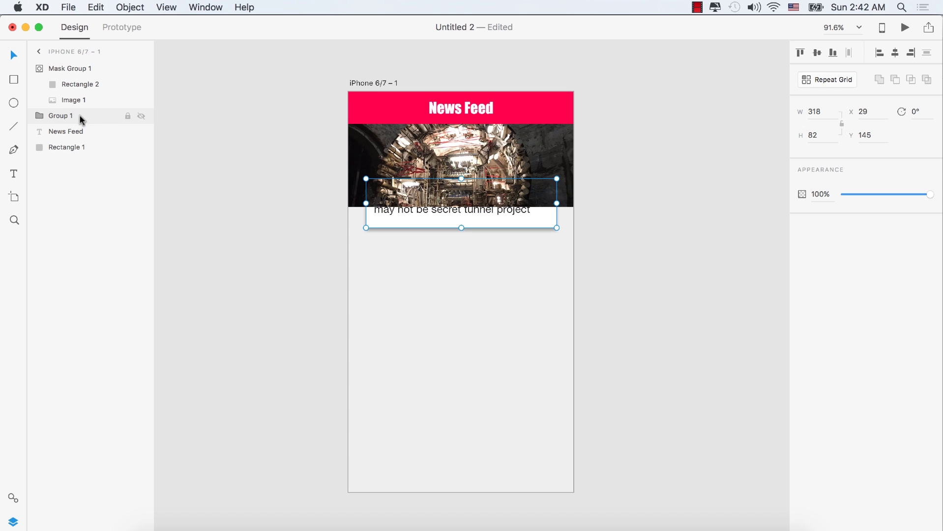
drag(80, 117, 87, 68)
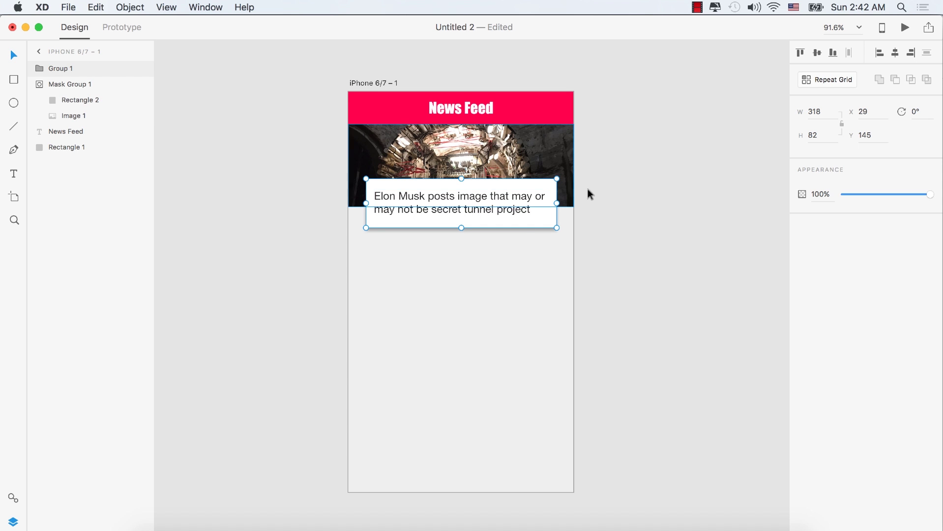
click(683, 175)
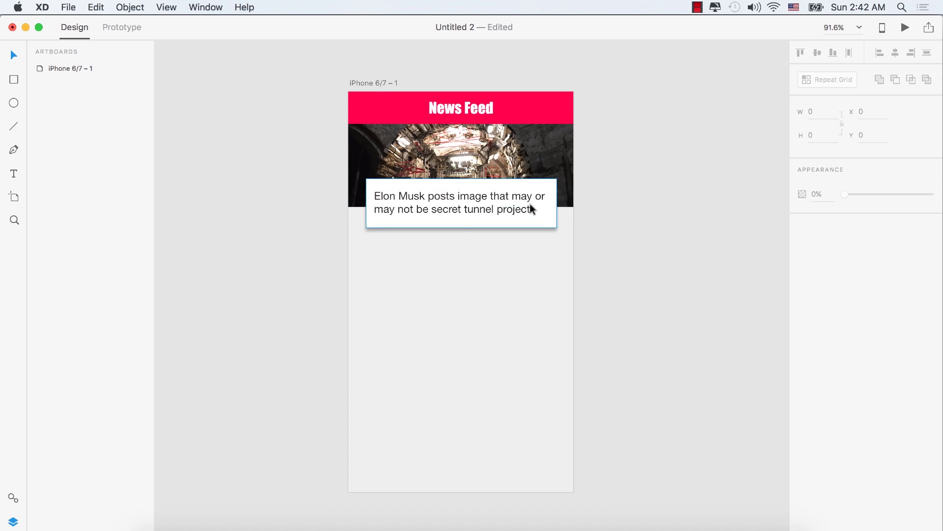
Shift the card group to about Y 146 and the headline text inside it down to about Y 169
click(487, 190)
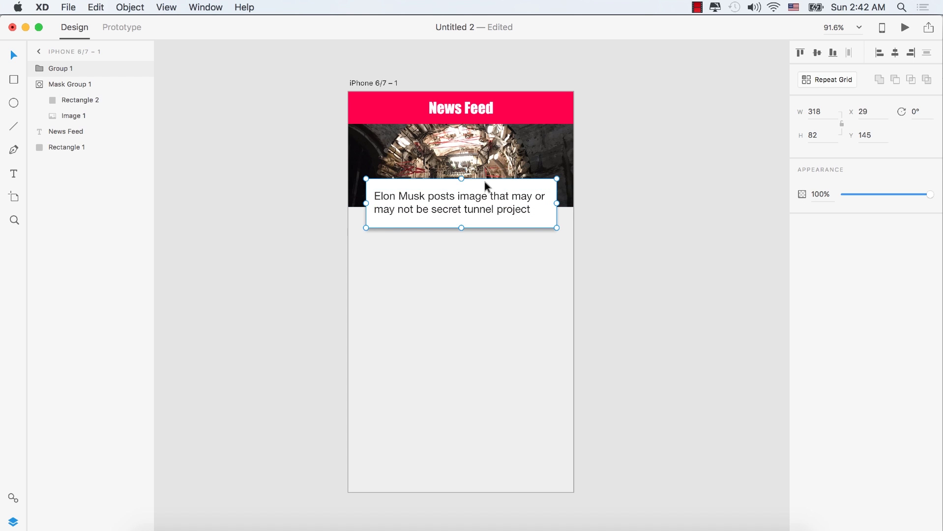
drag(475, 183, 474, 202)
double_click(474, 198)
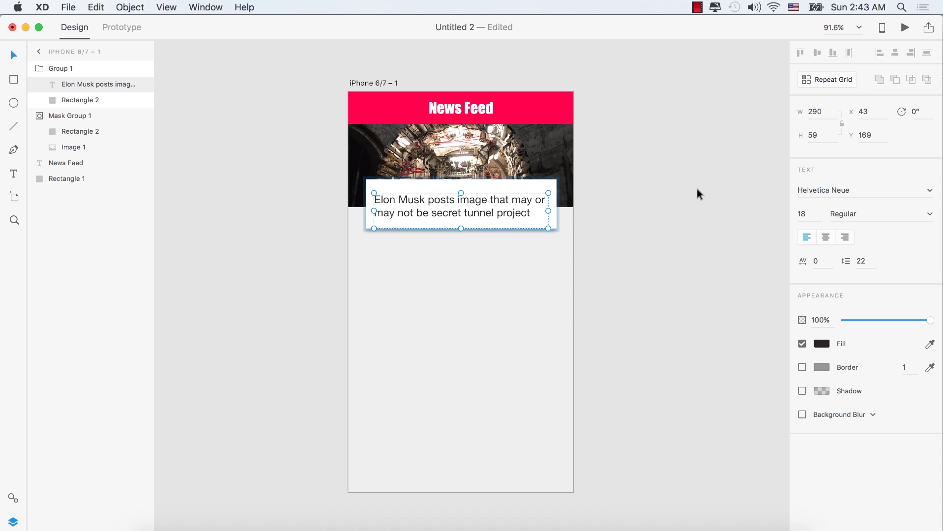
click(675, 182)
Convert the masked photo and the headline card group together into a repeat grid
click(462, 160)
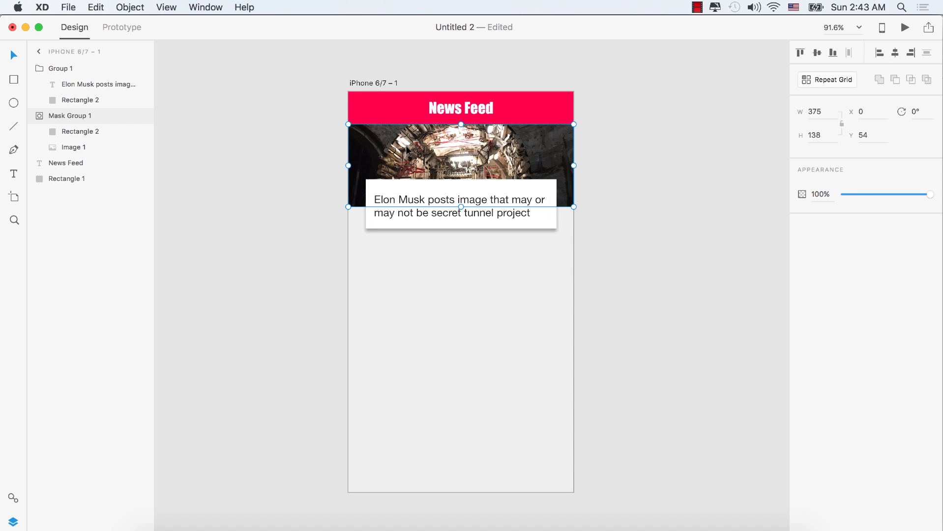
click(438, 199)
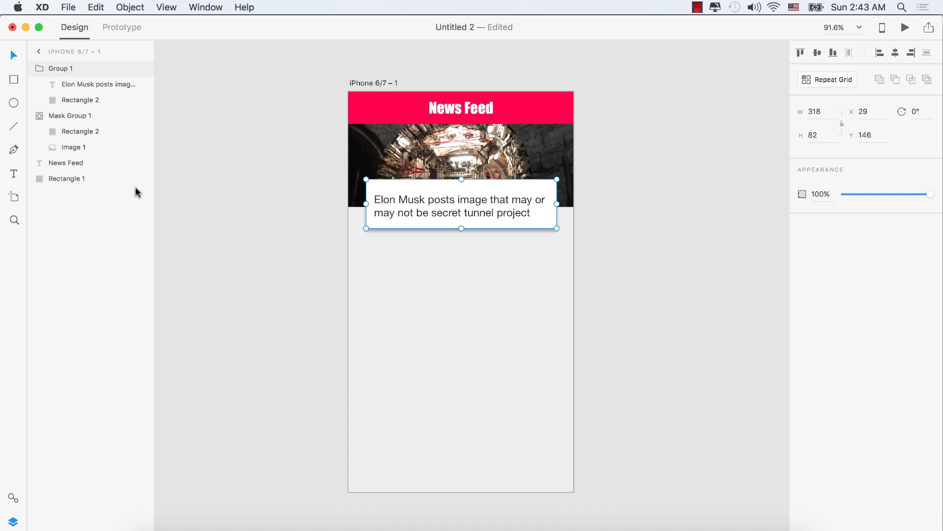
click(59, 117)
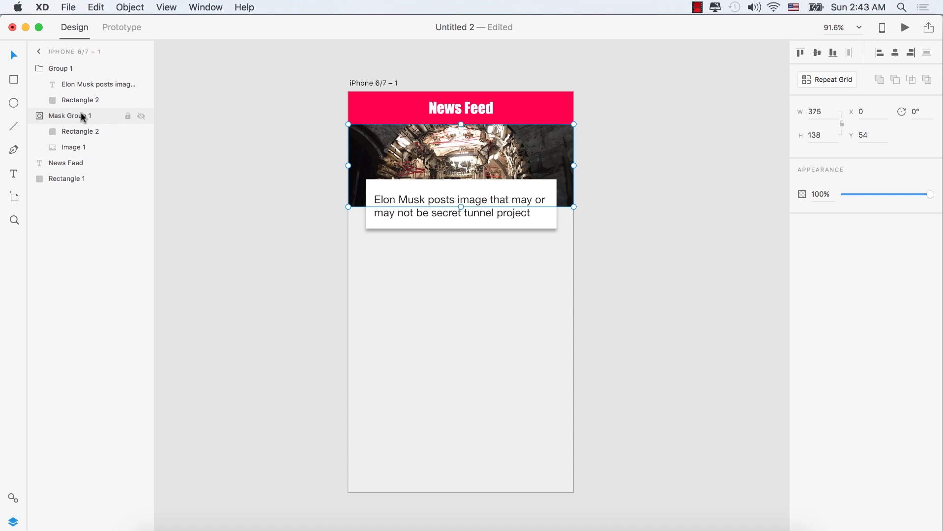
shift+click(63, 68)
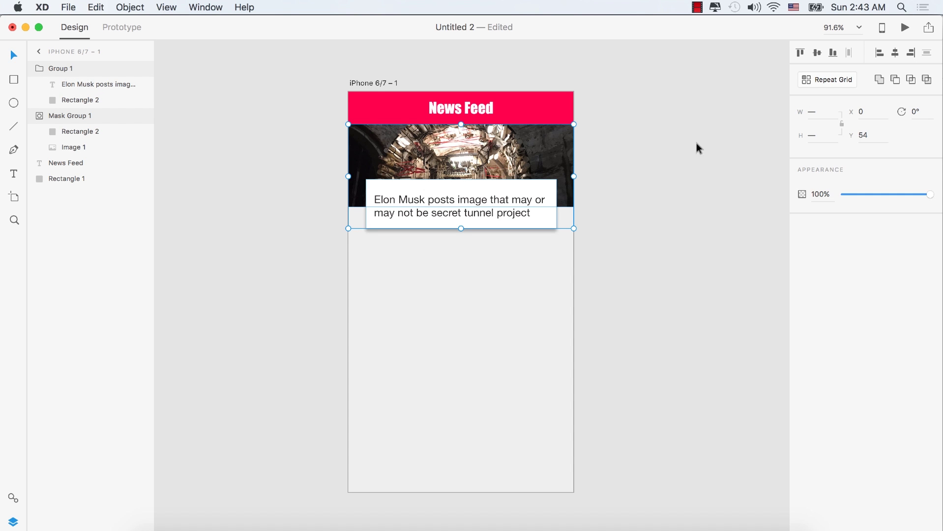
click(813, 81)
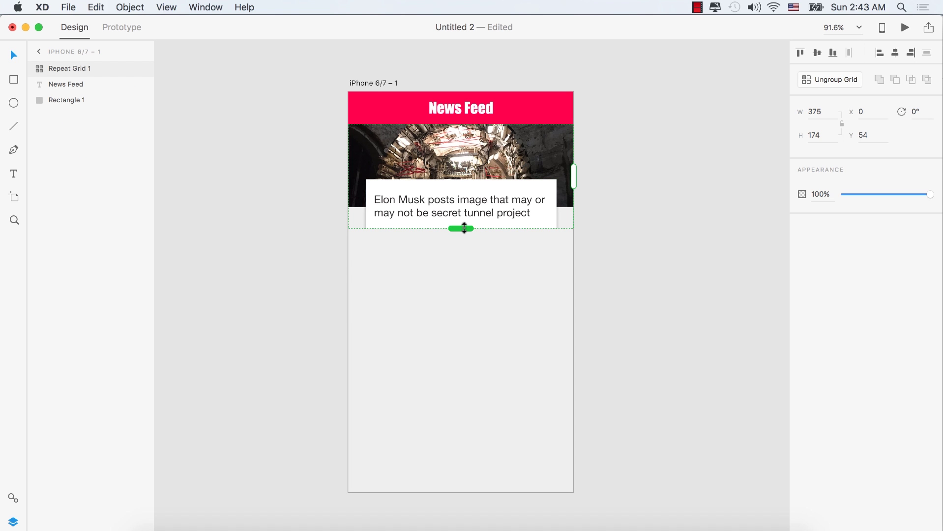
Extend the repeat grid down to the artboard's bottom edge and widen the spacing between its rows to about 30
drag(464, 227, 486, 493)
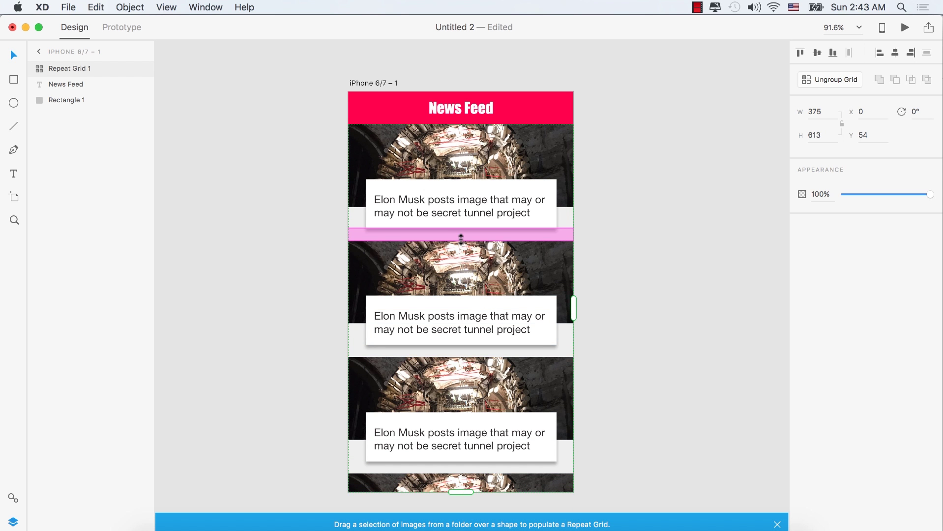
drag(461, 238, 462, 244)
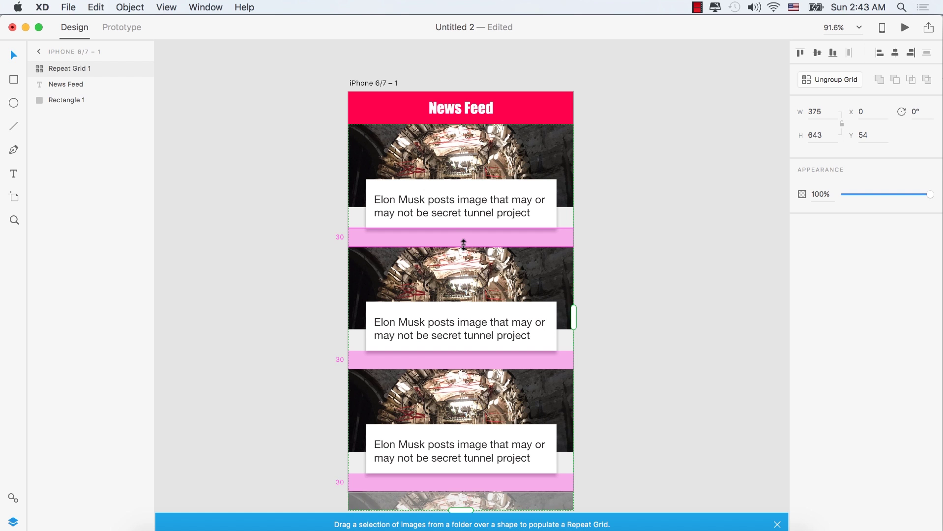
Switch to Chrome and open the "Microsoft 'Windows 10 Cloud' could challenge Google's Chrome OS" article from the Technology news page in a separate tab
click(696, 201)
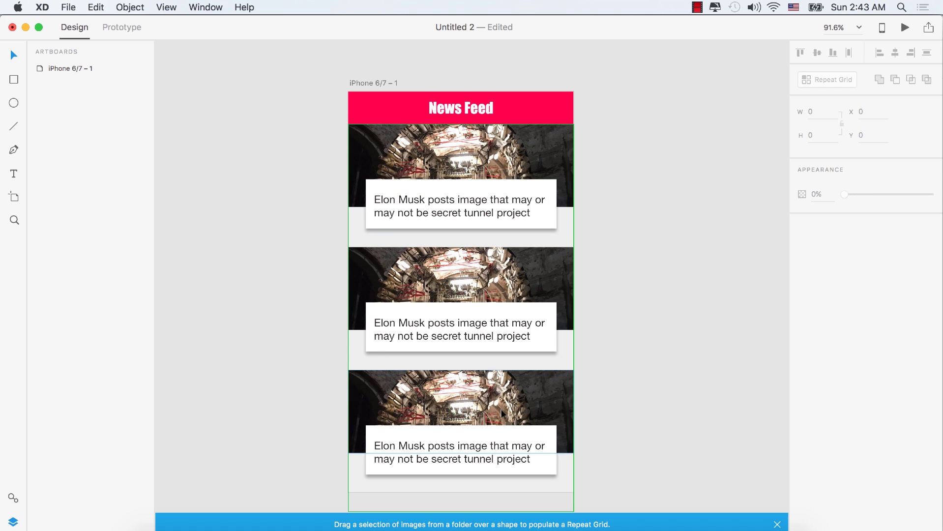
click(490, 213)
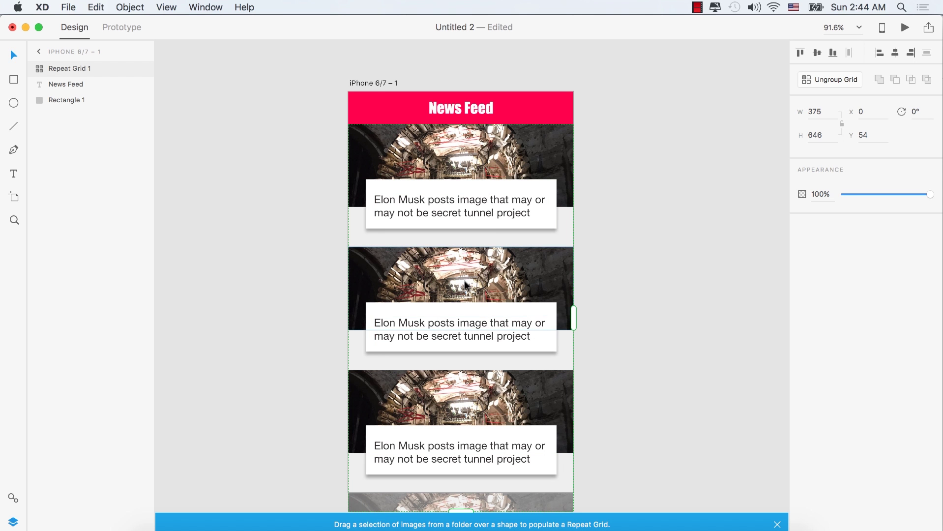
click(305, 525)
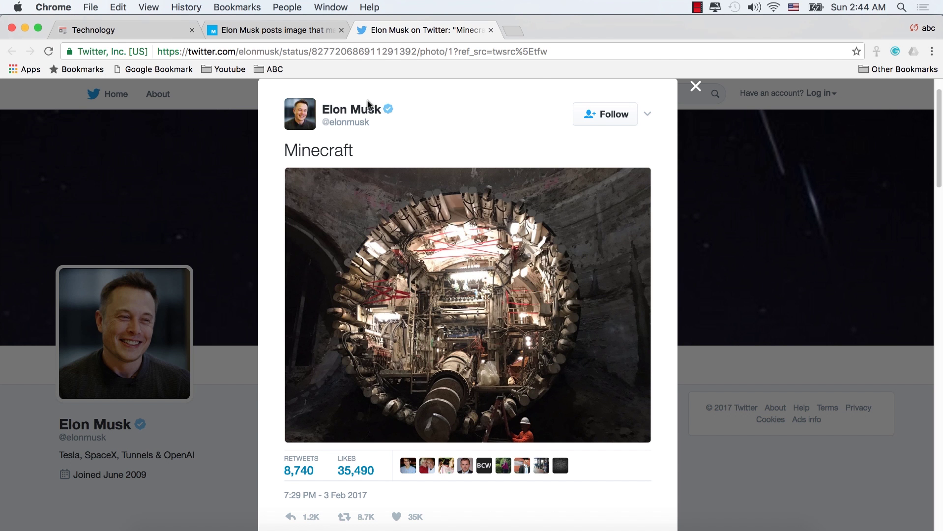
click(105, 29)
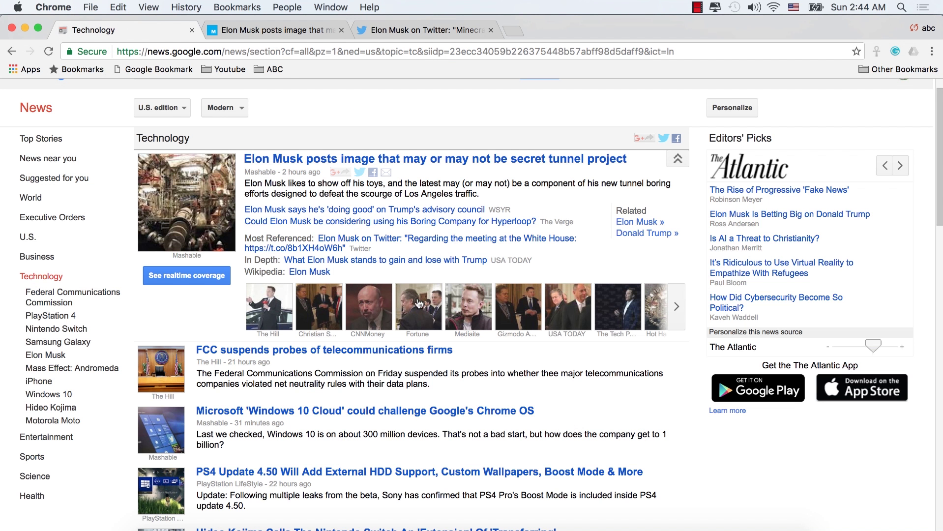
scroll(419, 304, down, 5)
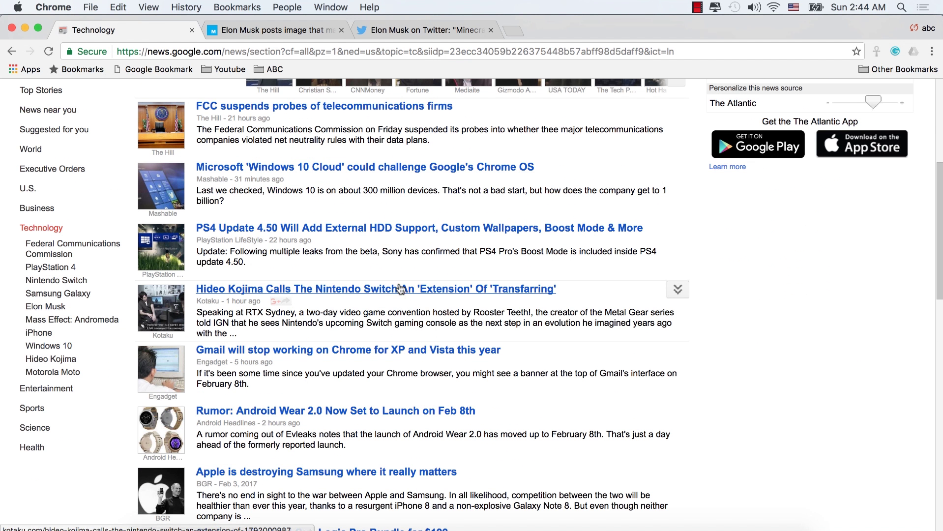
click(343, 171)
click(112, 30)
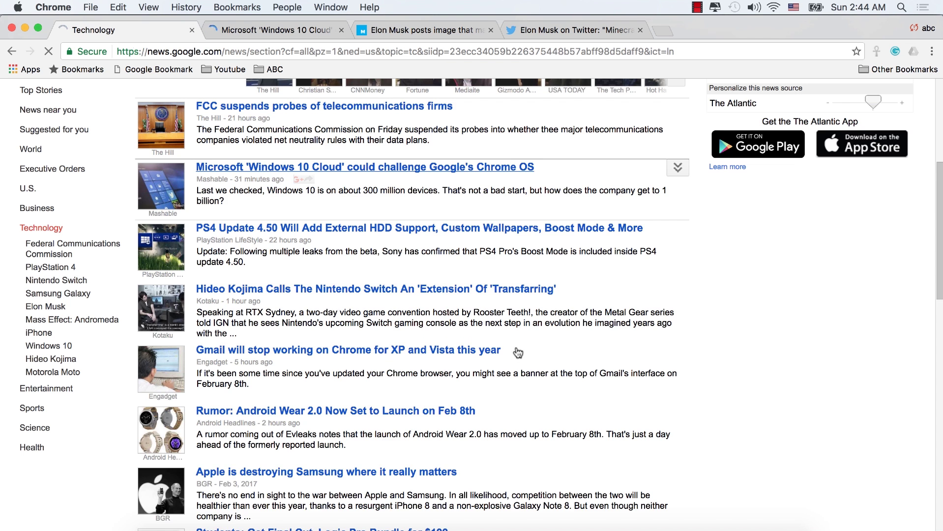
Open the article "Apple is destroying Samsung where it really matters" from the Technology news list and copy its headline
scroll(518, 379, down, 5)
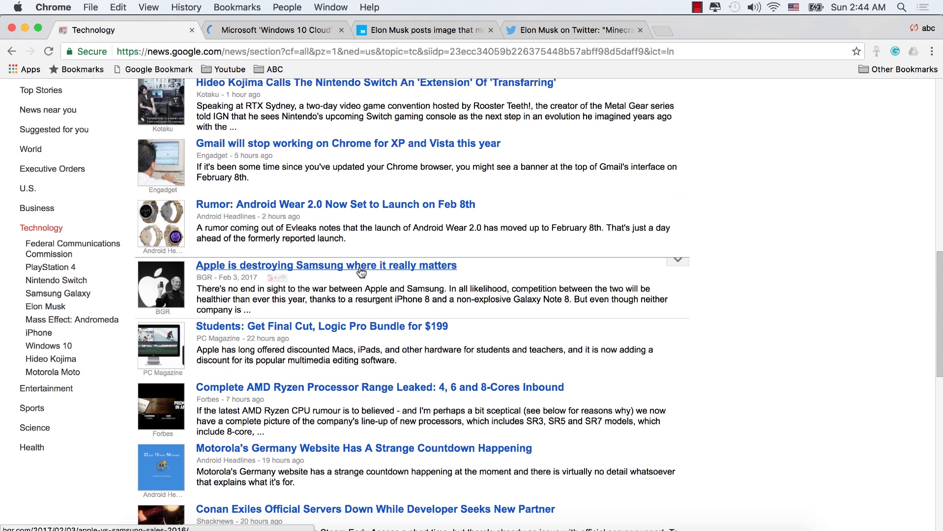
click(364, 265)
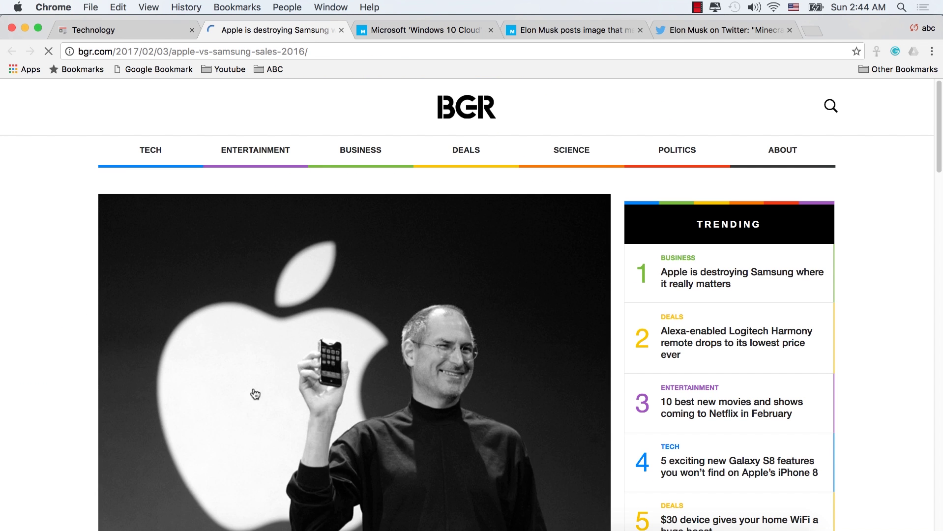
scroll(253, 391, down, 8)
scroll(98, 157, up, 2)
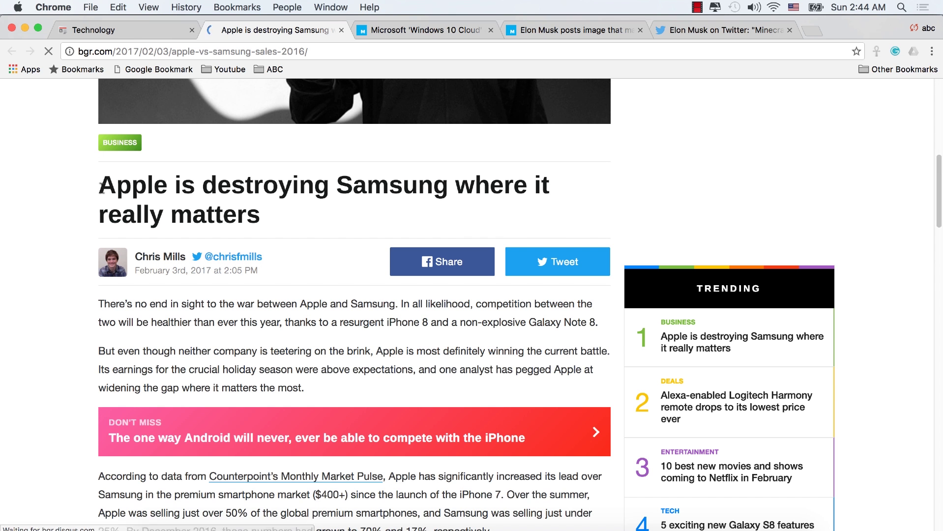
drag(100, 186, 305, 240)
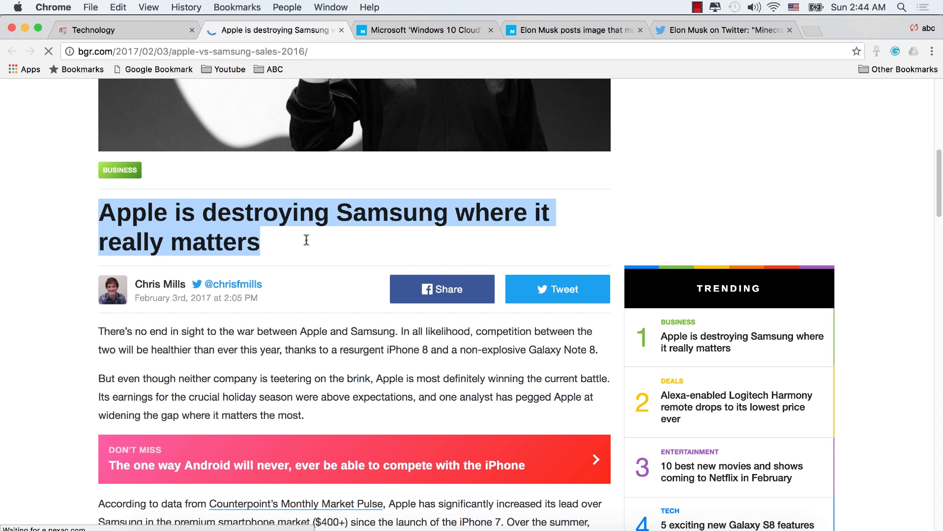
right_click(212, 221)
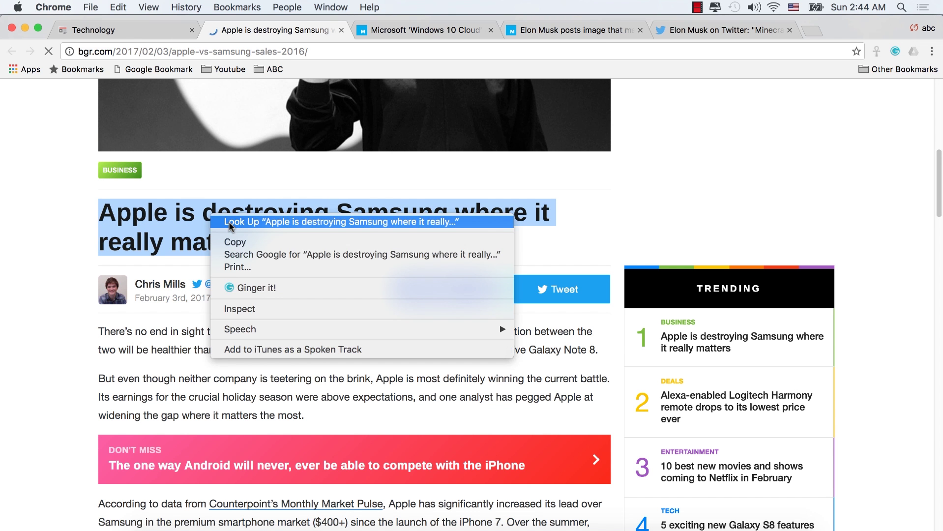
click(231, 238)
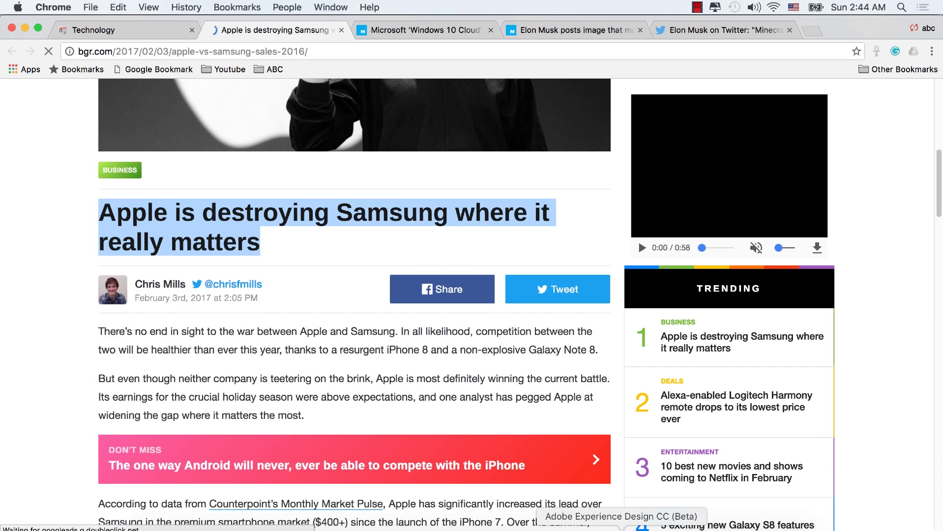
Switch to Adobe XD and replace the second card's headline with "Apple is destroying Samsung where it really matters"
click(621, 525)
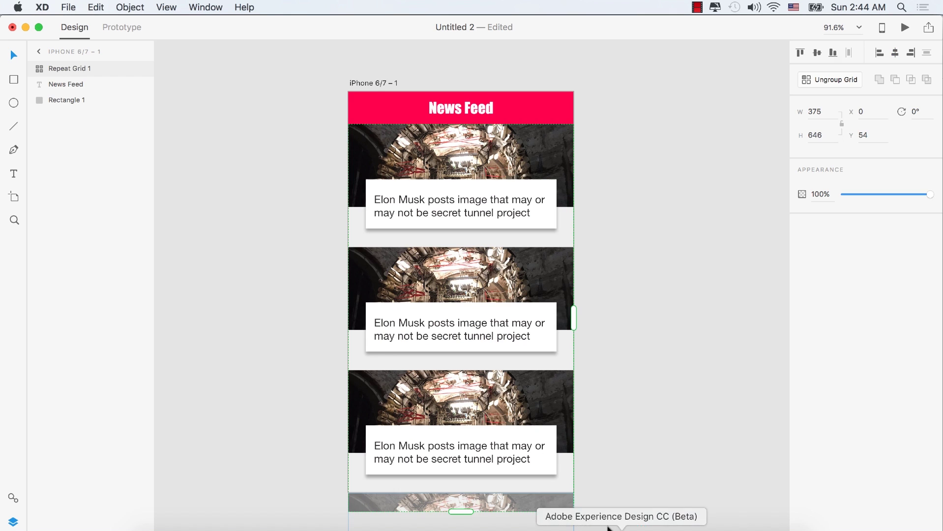
double_click(436, 324)
double_click(436, 323)
double_click(436, 323)
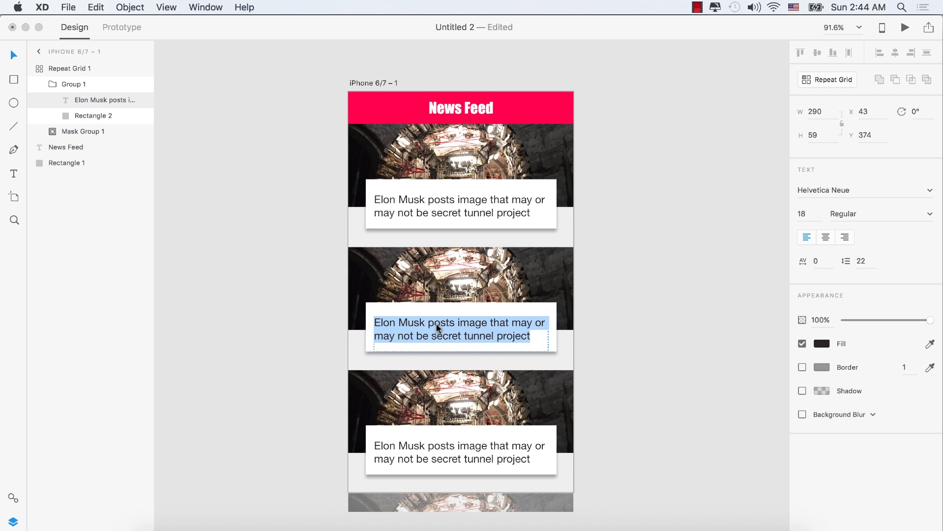
key(super+v)
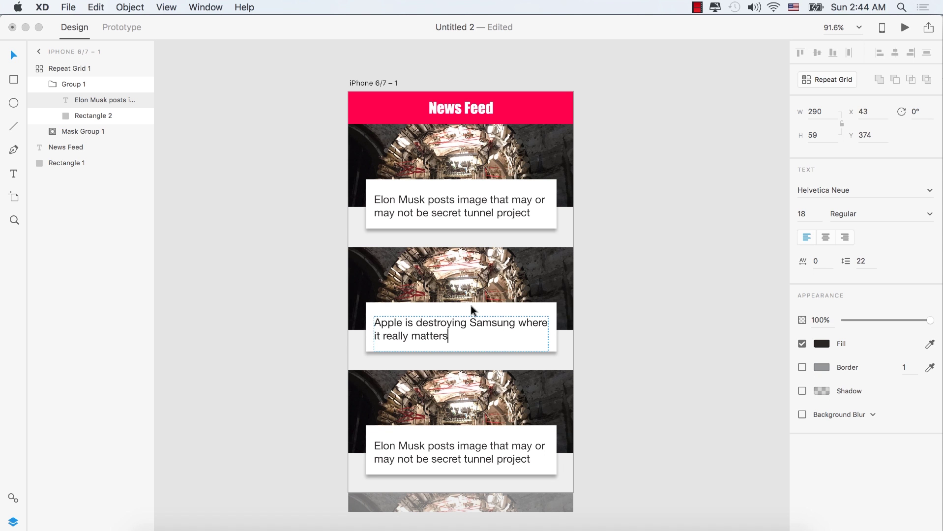
key(Escape)
Copy the Apple article's lead photo from Chrome and return to Adobe XD
double_click(455, 273)
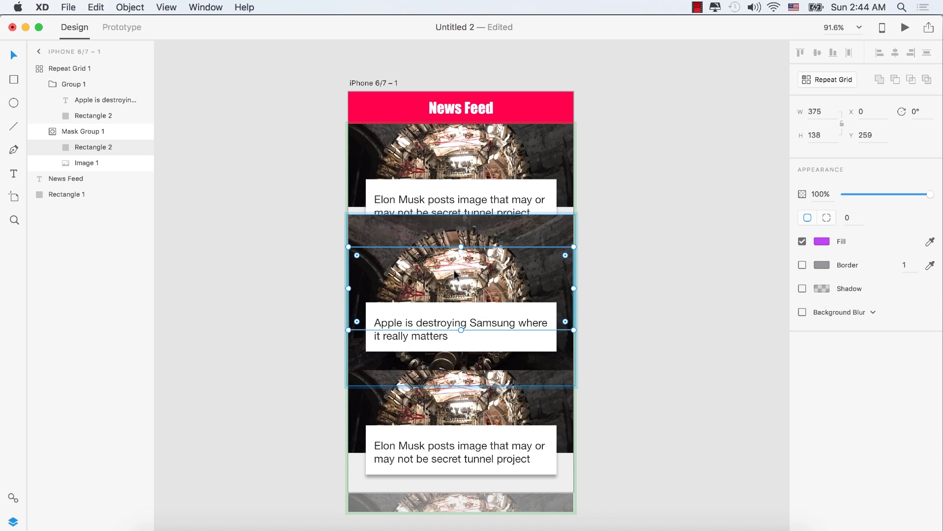
click(301, 529)
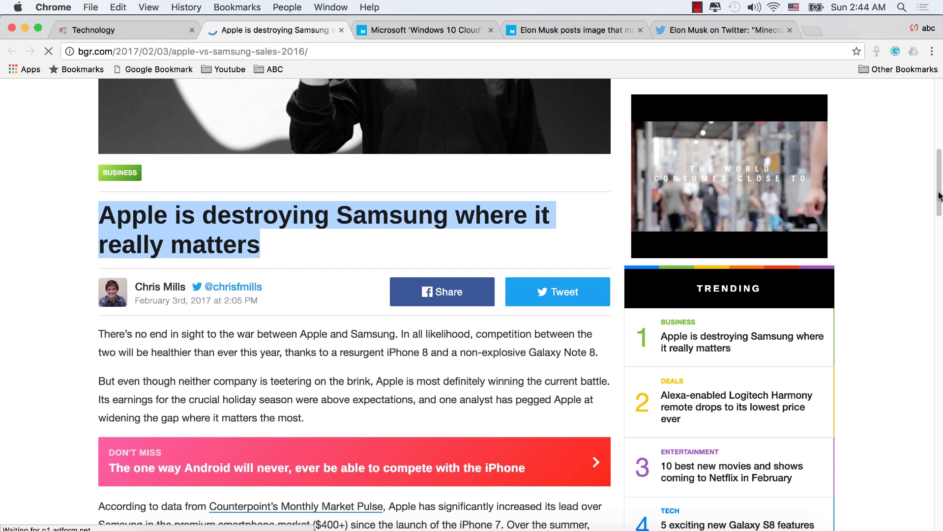
mouse_move(938, 196)
mouse_down()
mouse_move(939, 132)
mouse_move(939, 160)
mouse_up()
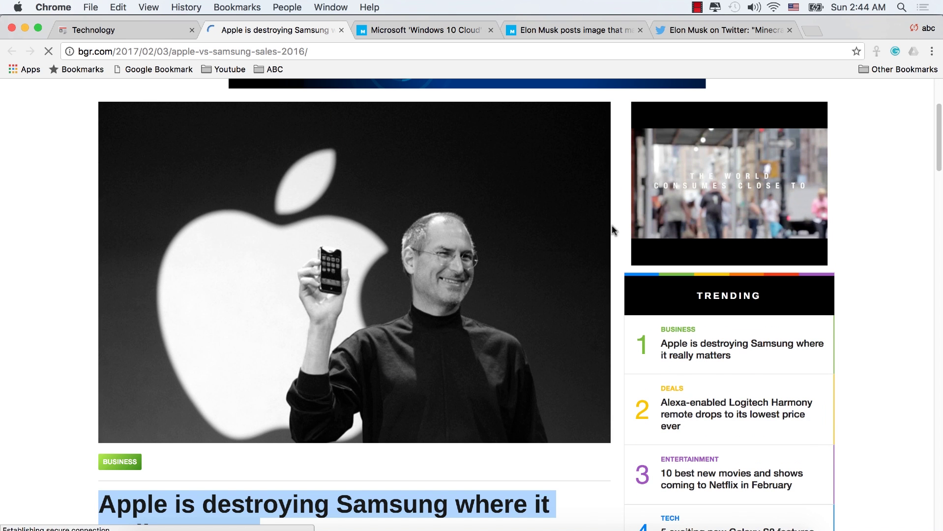
right_click(456, 208)
click(486, 239)
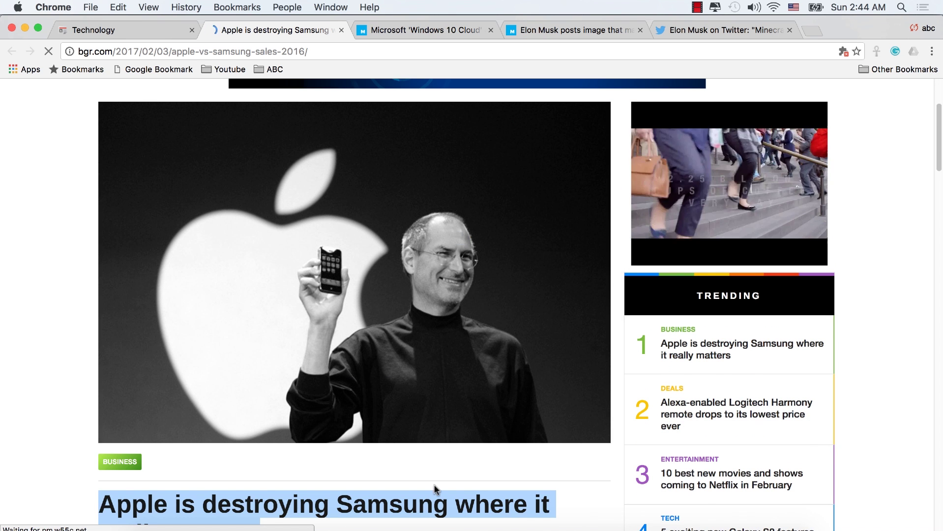
click(621, 527)
Try to paste the copied Apple photo into the repeat grid's masked photo group
click(454, 272)
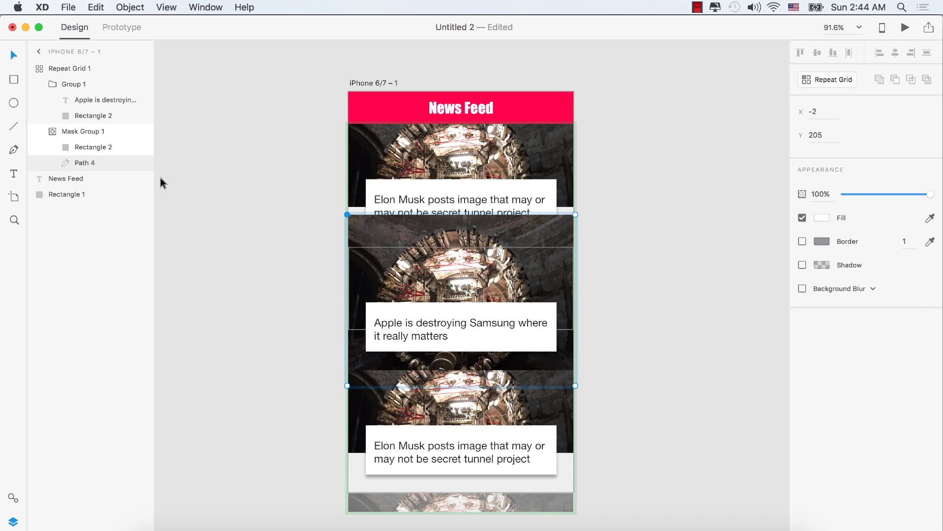
click(95, 148)
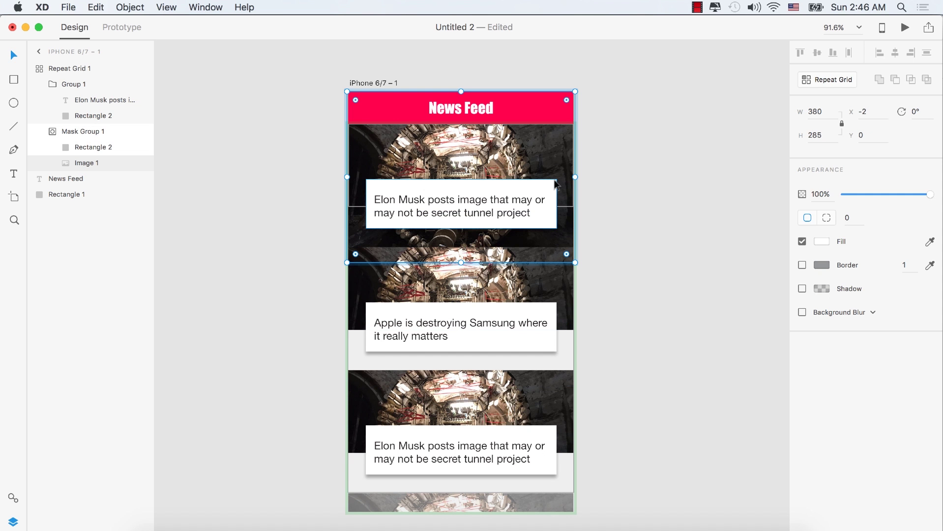
click(97, 7)
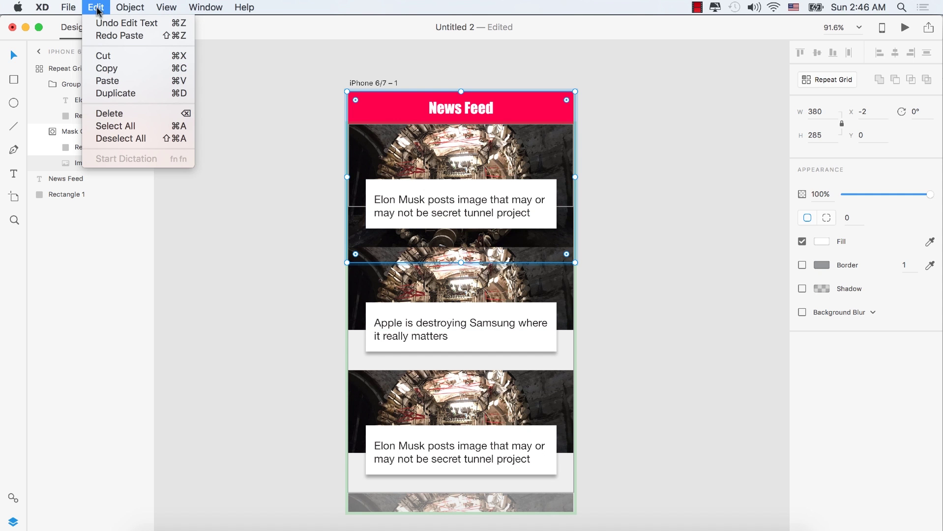
click(109, 81)
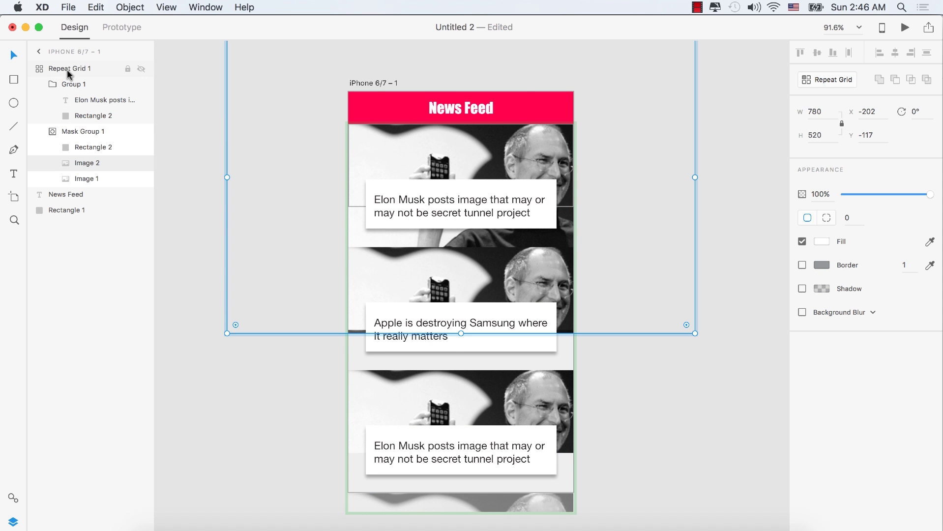
Nudge the pasted Apple photo inside the mask group and delete it
mouse_move(274, 81)
mouse_down()
mouse_move(282, 125)
mouse_move(318, 46)
mouse_move(284, 66)
mouse_move(284, 83)
mouse_move(255, 70)
mouse_move(280, 82)
mouse_up()
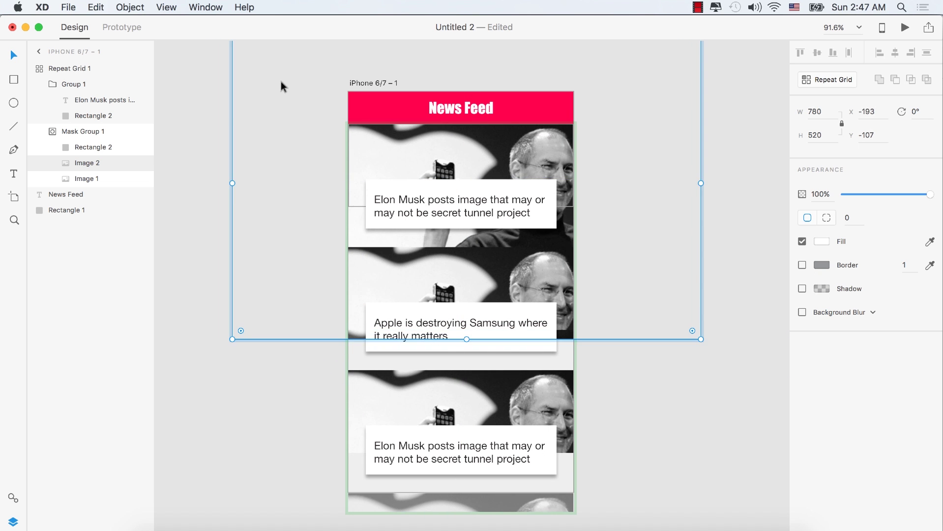
key(shift+Left)
key(shift+Up)
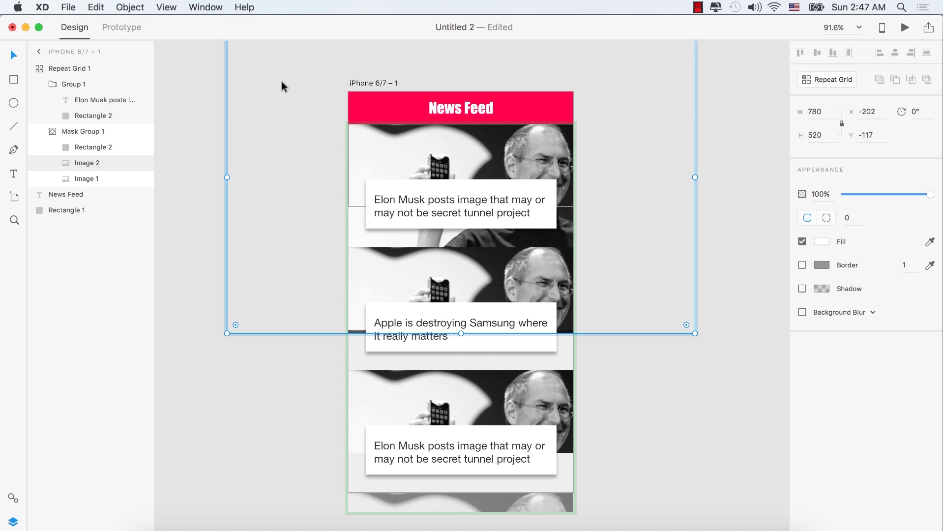
key(Delete)
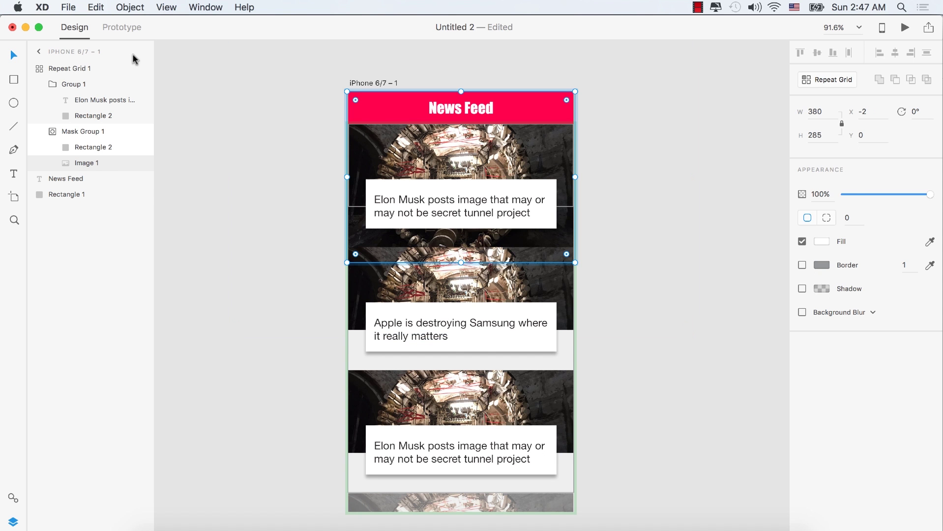
Ungroup the repeat grid into separate news card groups
click(65, 68)
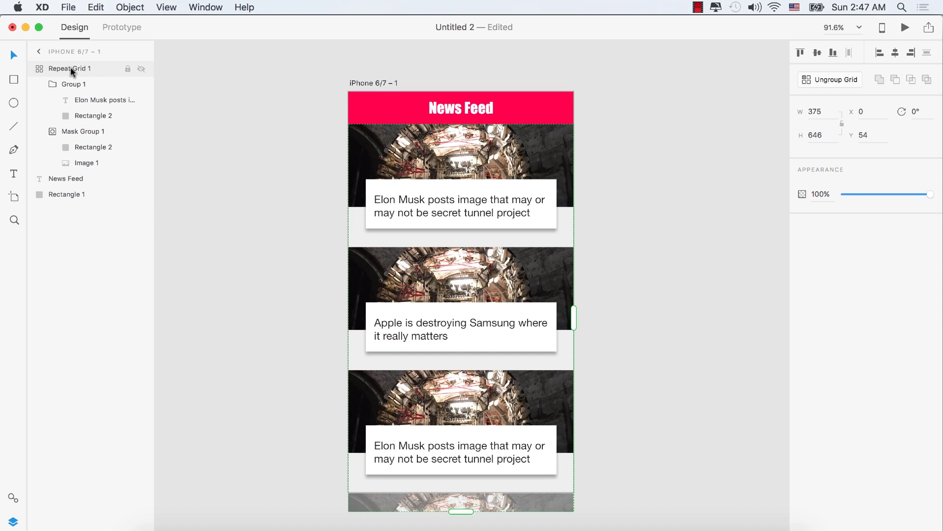
right_click(70, 69)
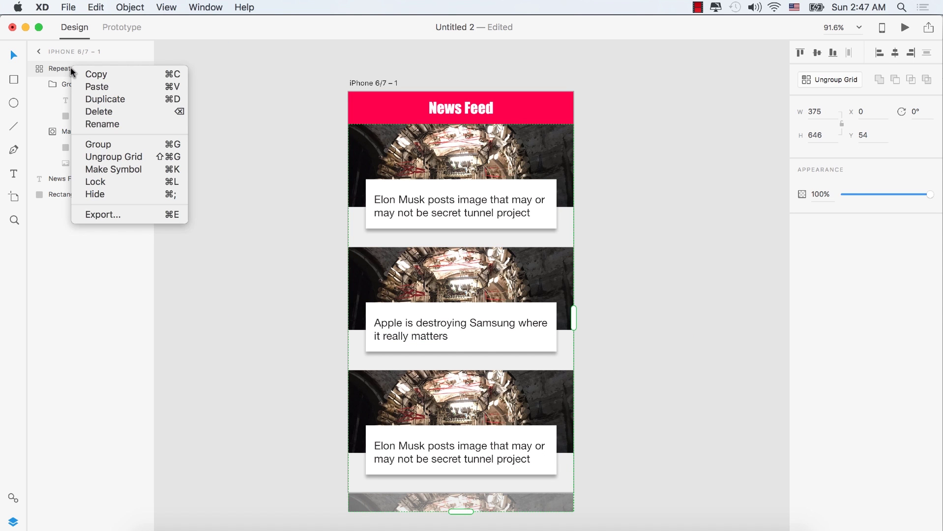
click(130, 159)
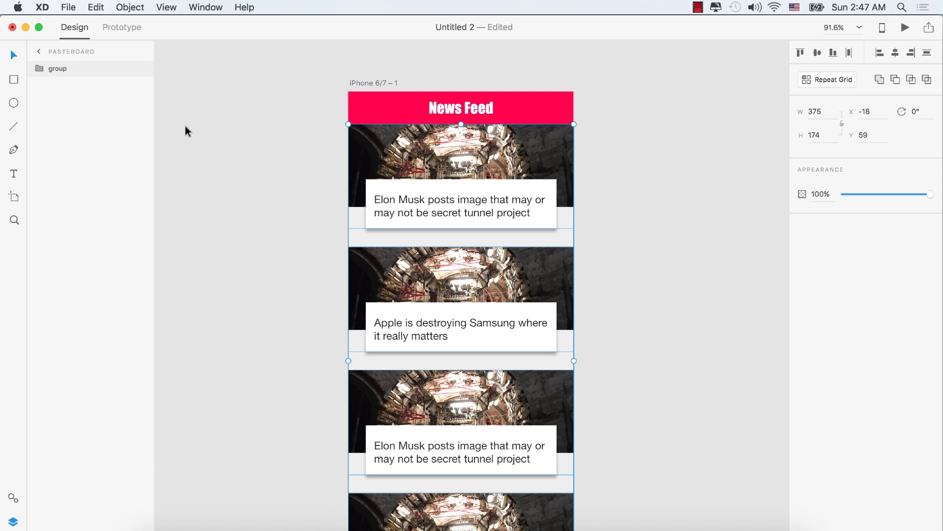
Select the second news card group on the iPhone 6/7 artboard and paste the copied Apple photo over it
click(39, 52)
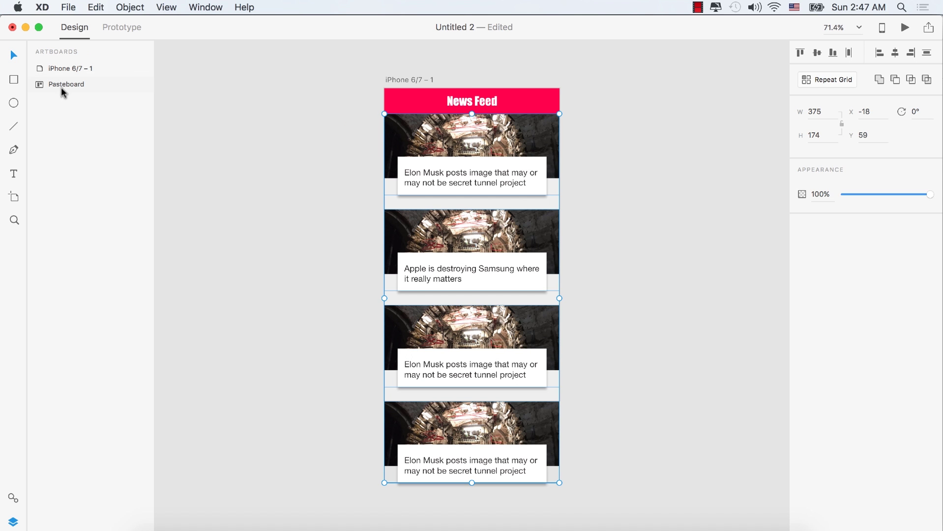
double_click(55, 68)
click(43, 72)
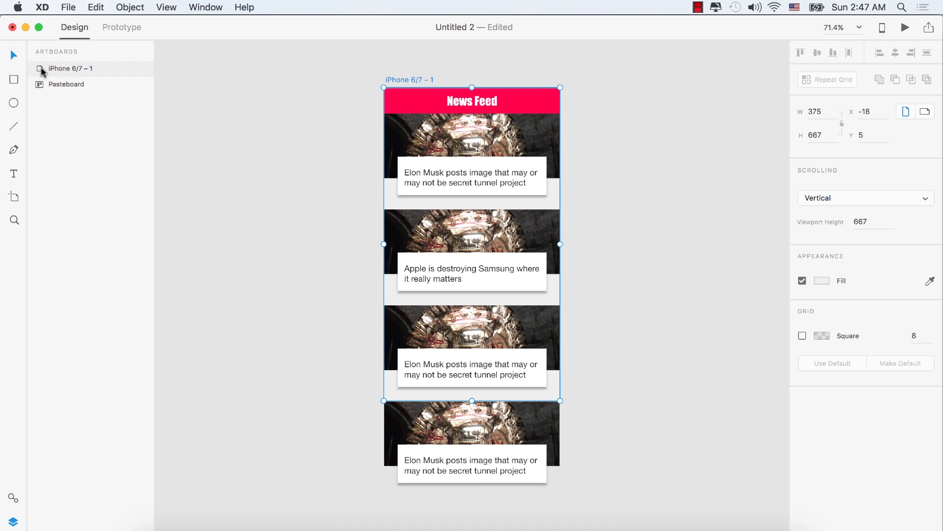
click(43, 72)
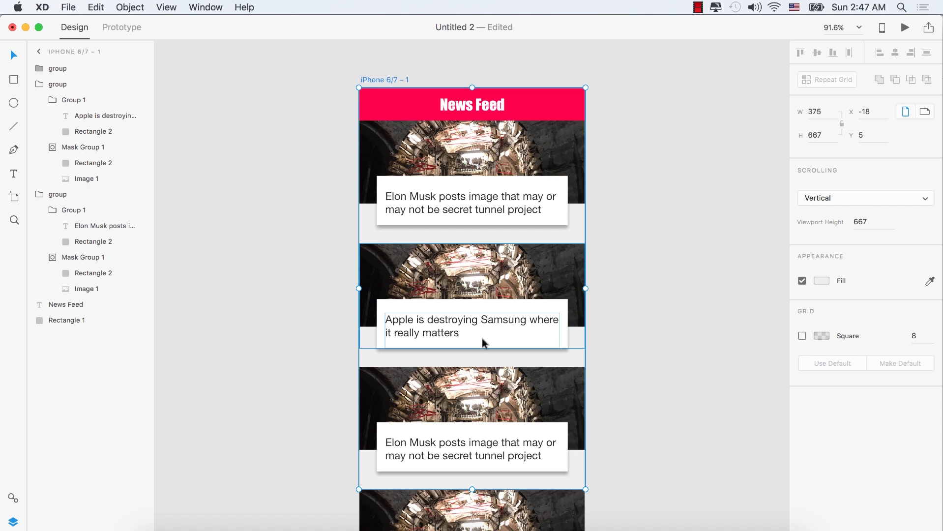
click(456, 273)
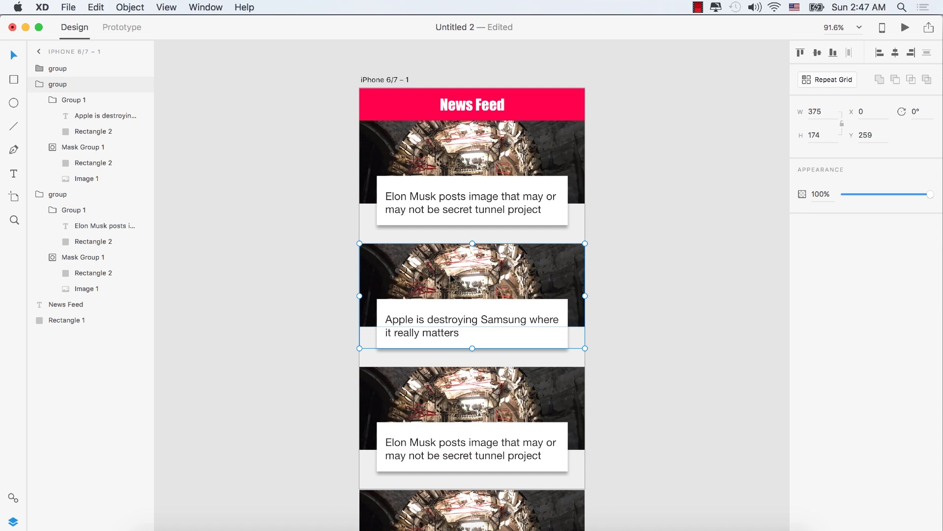
click(96, 7)
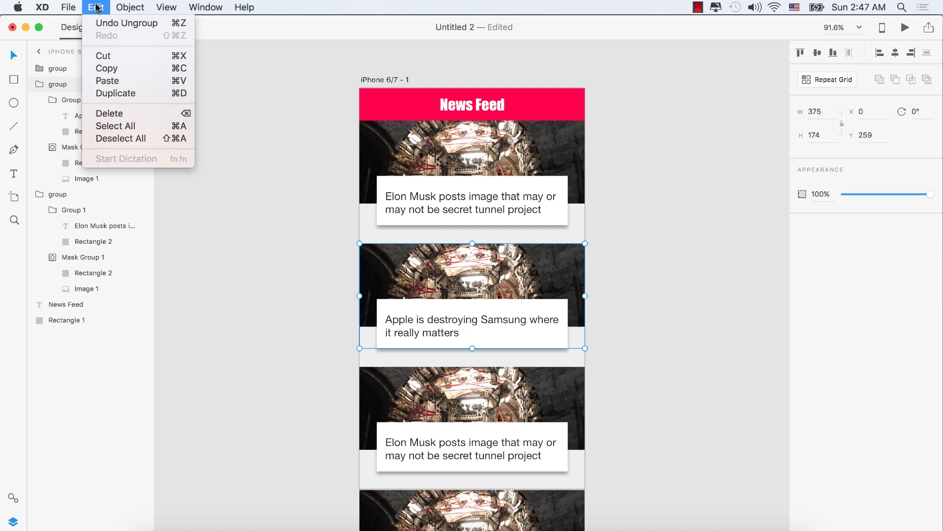
click(115, 81)
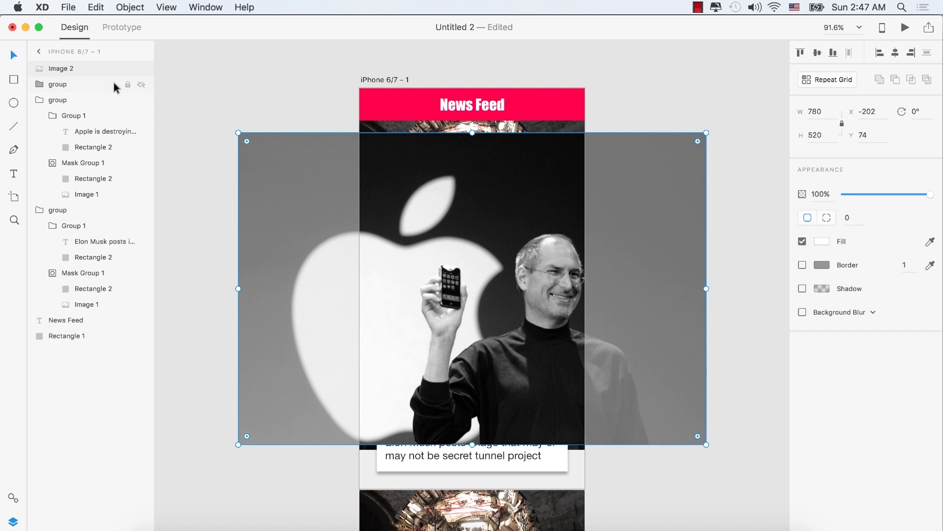
Scale the pasted Apple photo to 375 × 250 in the second news card's group and shift it sideways off the tunnel photo
drag(238, 131, 399, 240)
drag(525, 279, 445, 261)
drag(317, 222, 346, 240)
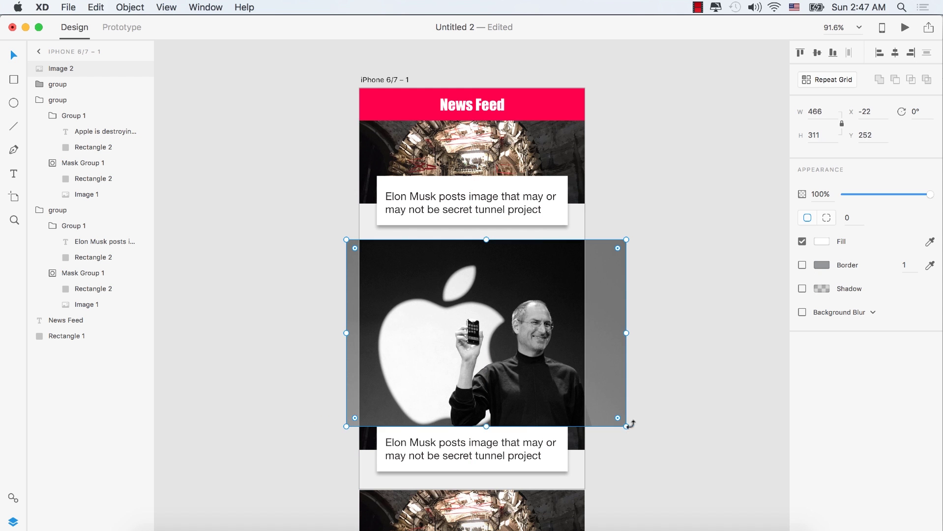
drag(628, 425, 628, 402)
drag(472, 323, 454, 306)
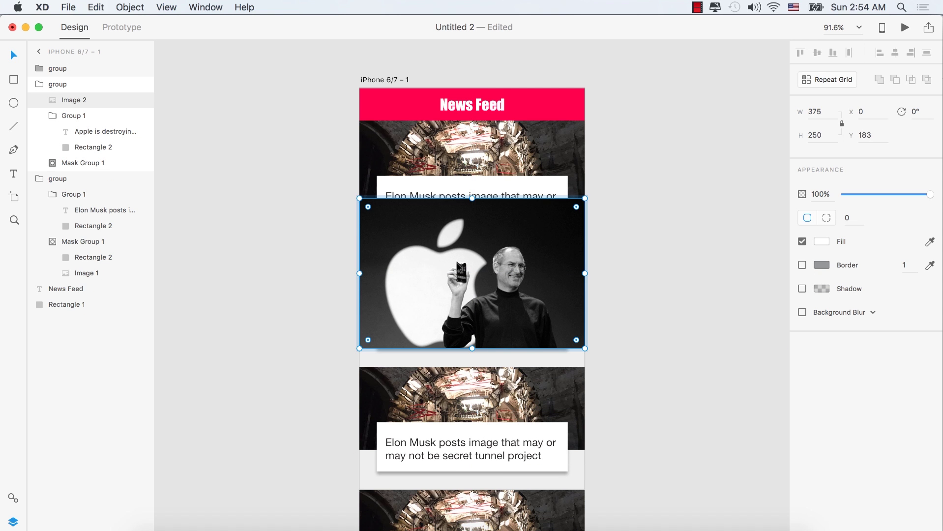
drag(421, 255, 495, 257)
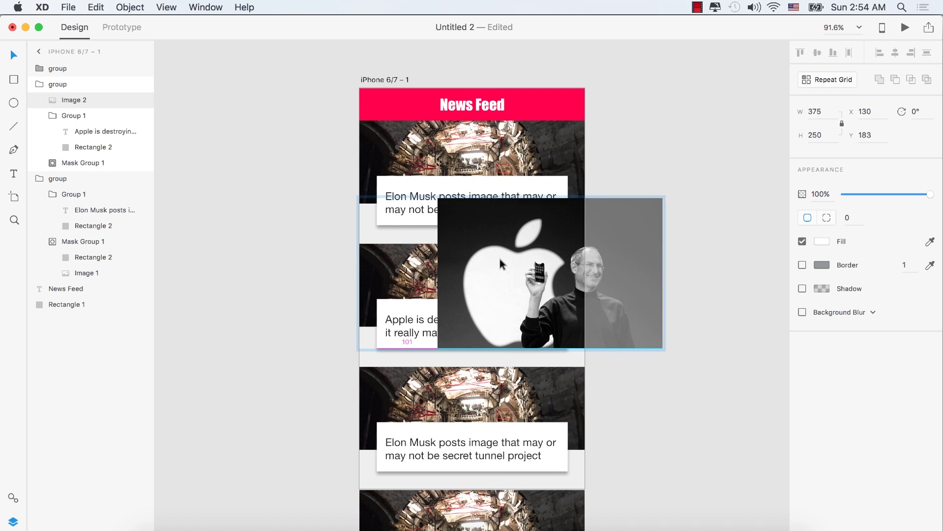
Ungroup the second card's photo mask and delete its original tunnel photo, keeping the purple rectangle
click(392, 261)
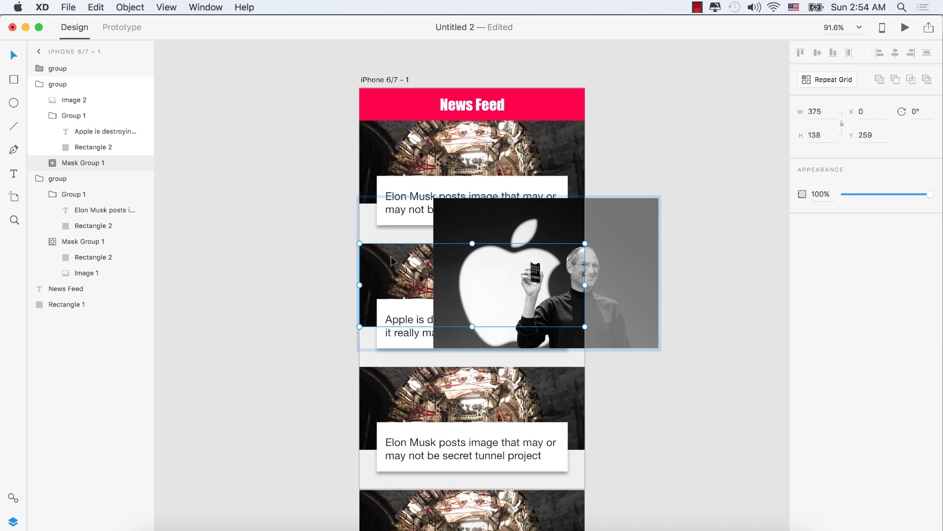
right_click(81, 168)
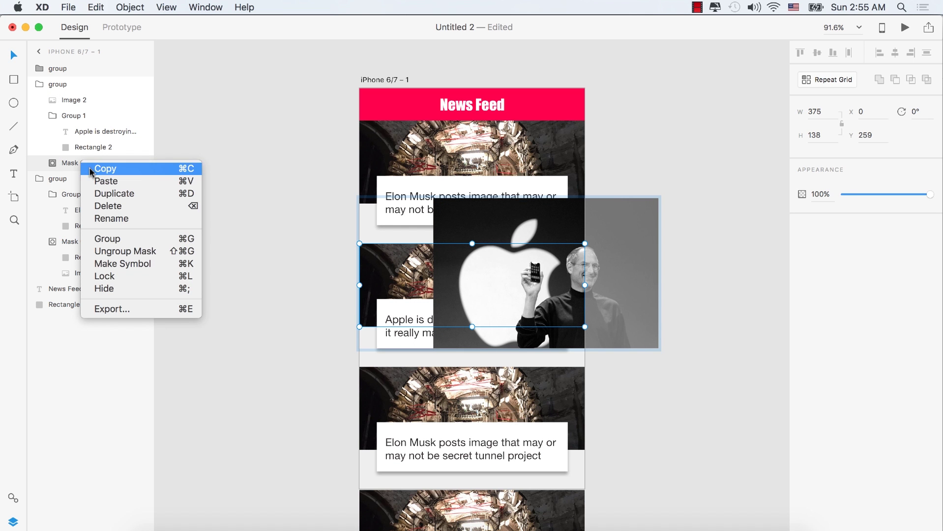
click(127, 252)
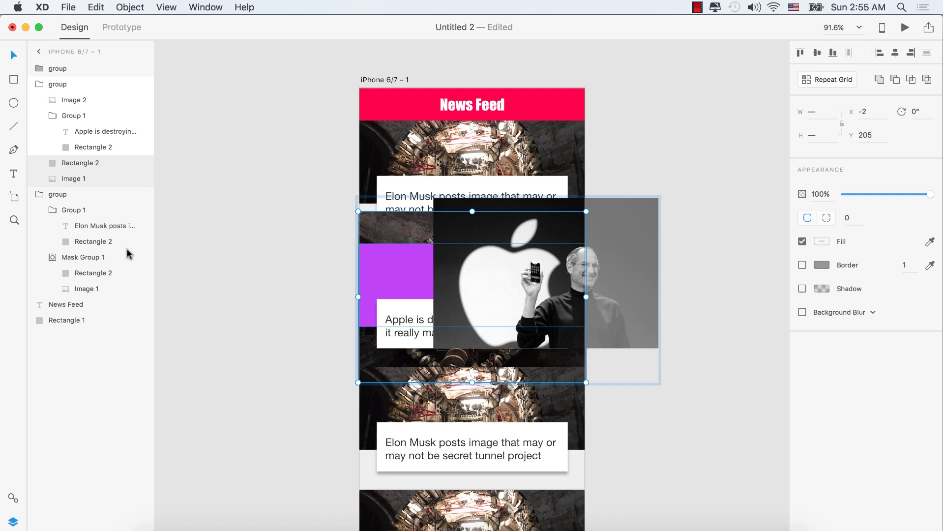
click(89, 180)
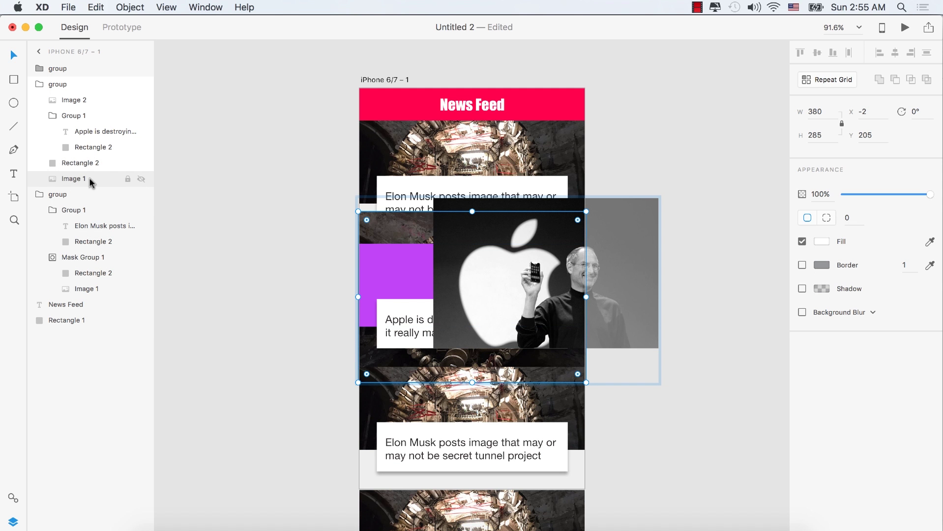
key(Delete)
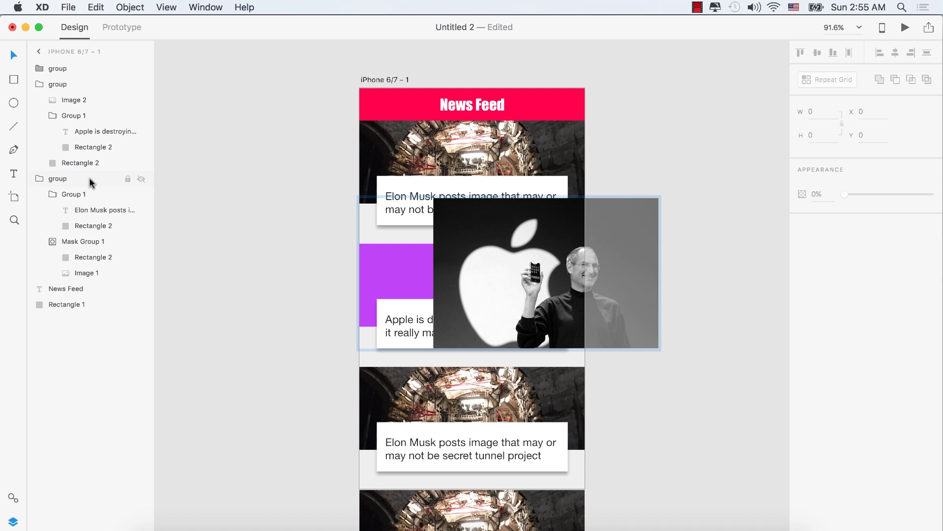
Place the Apple photo beneath the second card's purple rectangle in the layer order and mask it with that shape
click(79, 99)
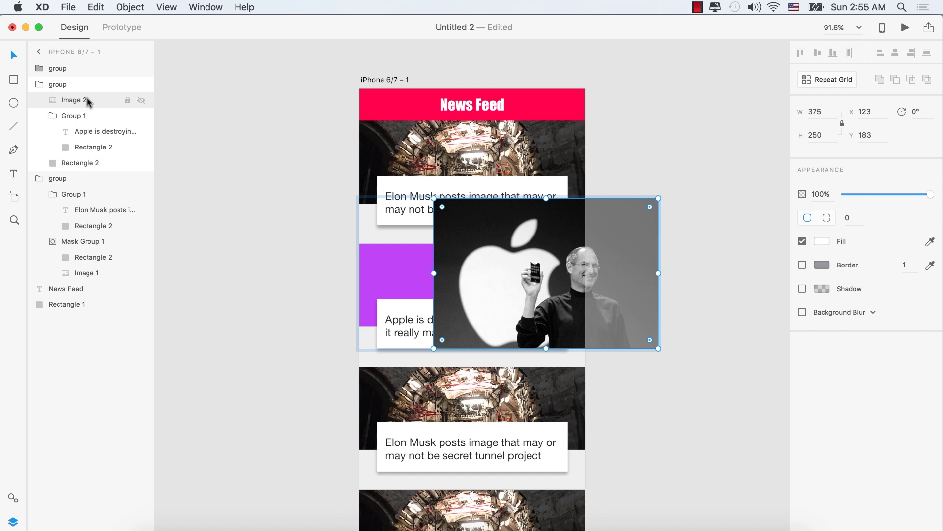
drag(88, 97, 84, 167)
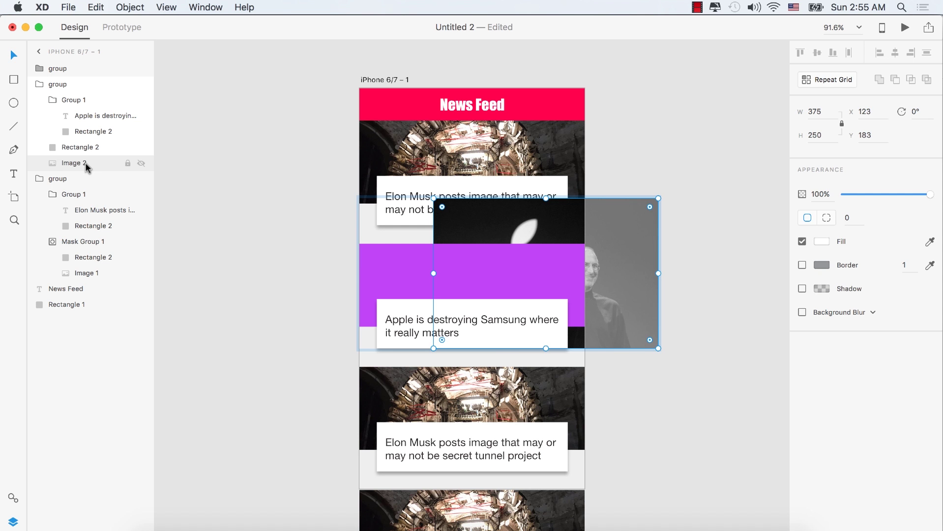
shift+click(79, 148)
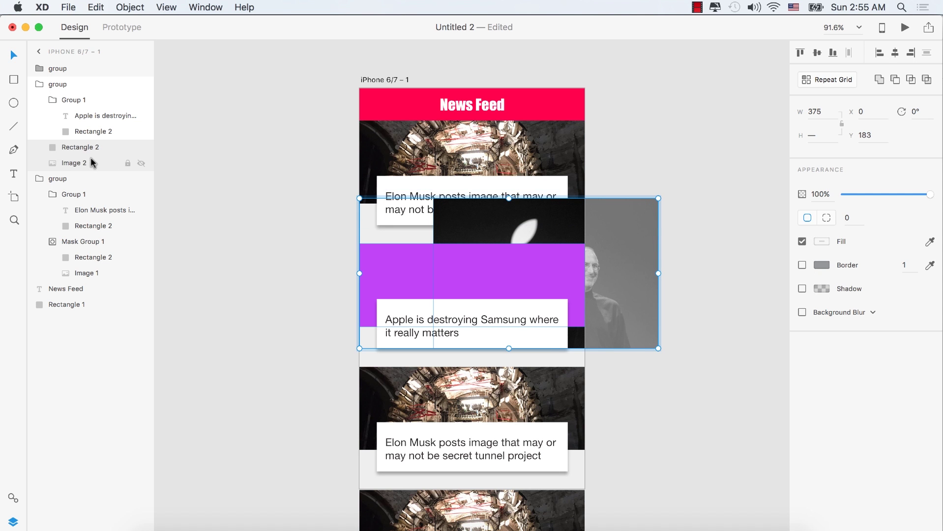
click(128, 6)
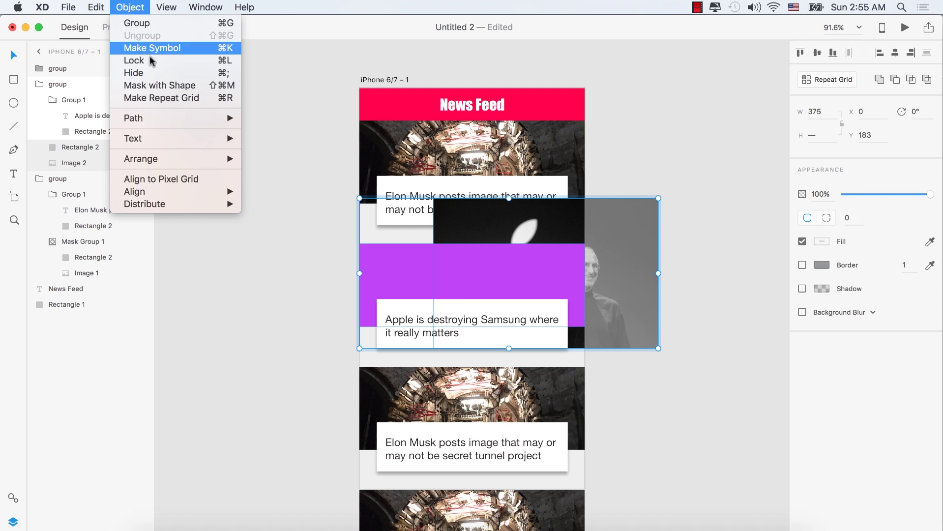
click(154, 92)
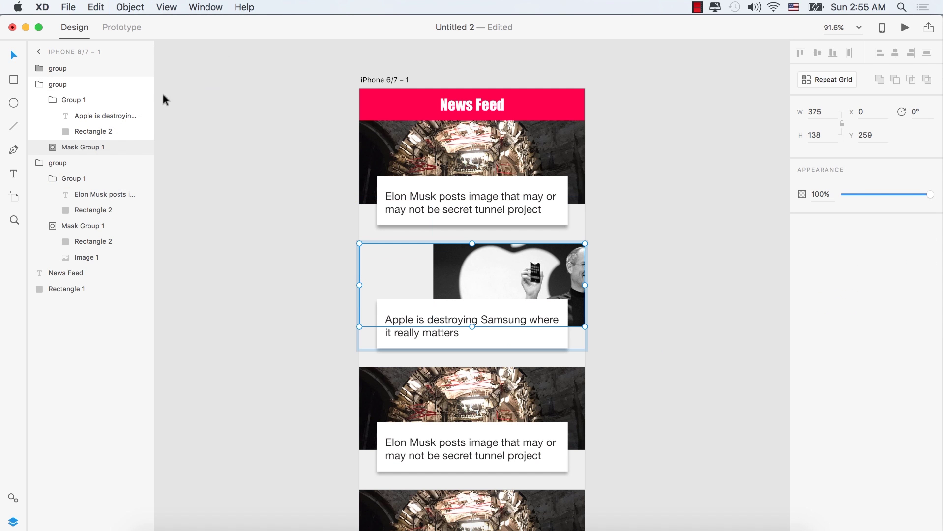
Move the Apple photo inside its mask group to X 0 so it fills the second card's width
click(53, 147)
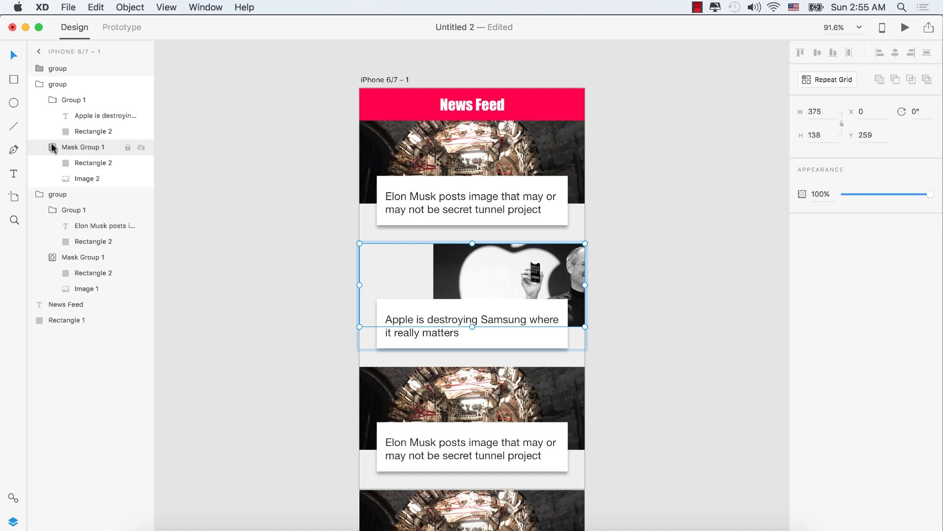
click(92, 179)
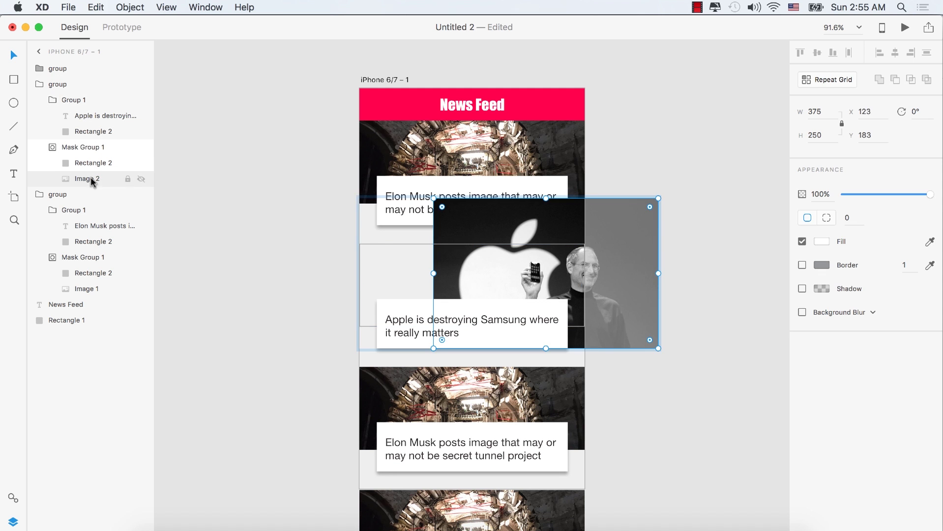
drag(504, 262, 429, 265)
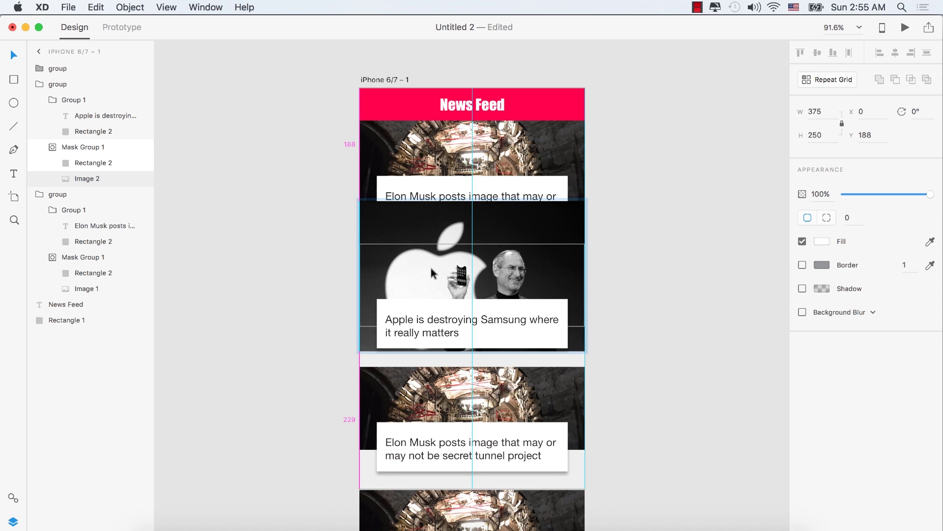
key(Escape)
click(716, 221)
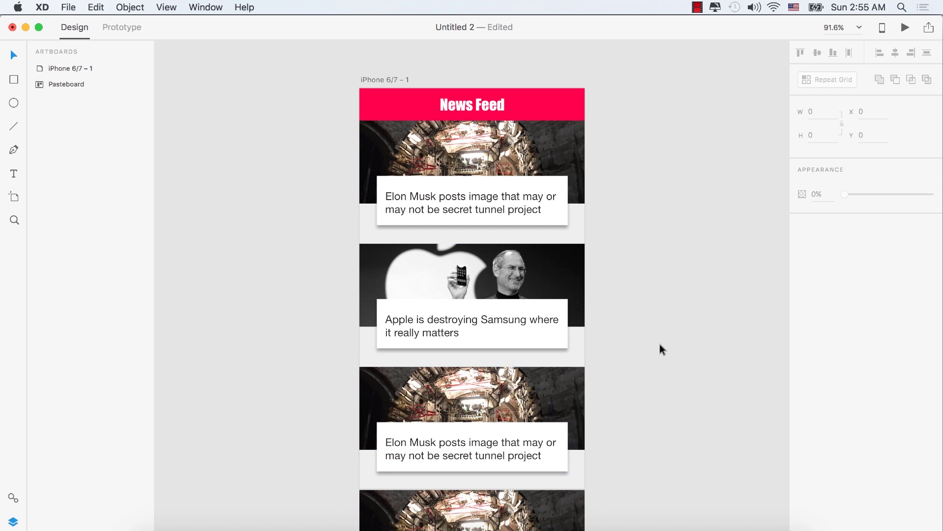
Select the third news card, switch to Chrome and open the Mashable article about Microsoft 'Windows 10 Cloud'
scroll(531, 322, down, 5)
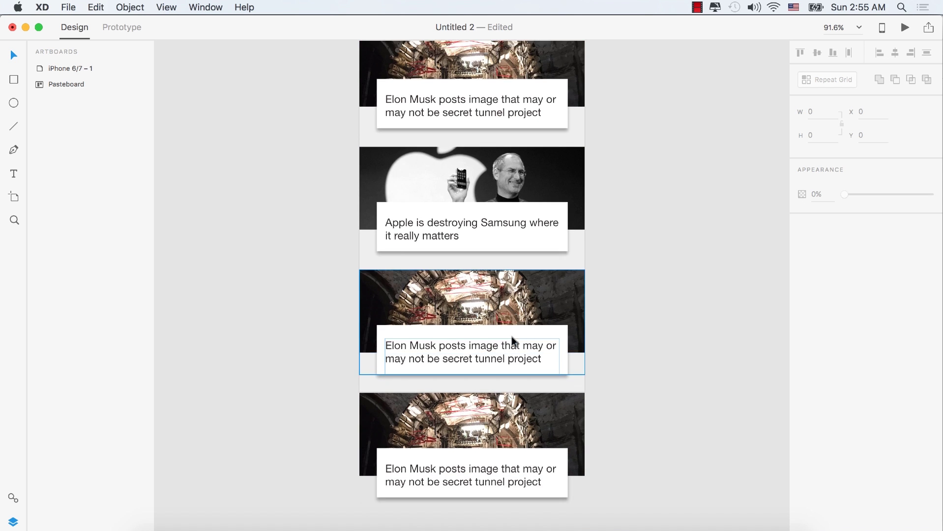
scroll(495, 371, up, 5)
scroll(494, 381, down, 5)
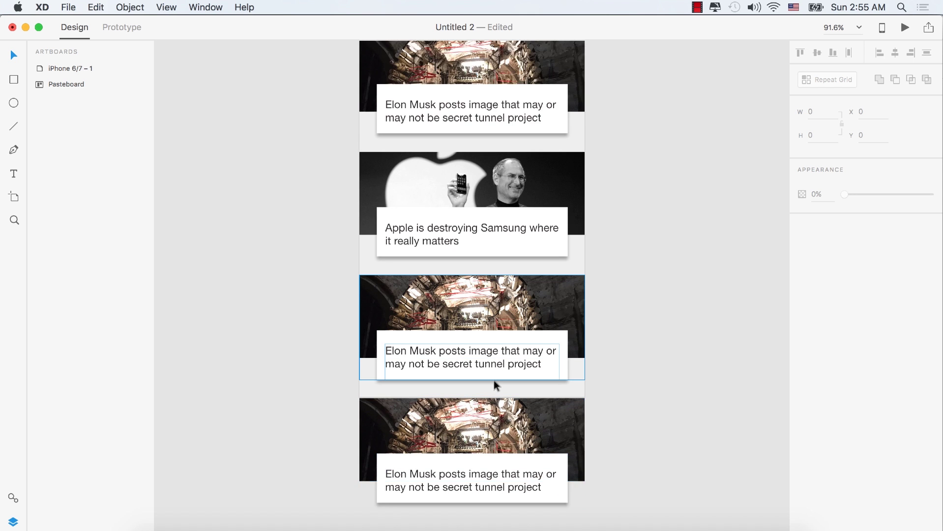
scroll(493, 380, down, 5)
scroll(495, 383, up, 2)
scroll(505, 277, up, 3)
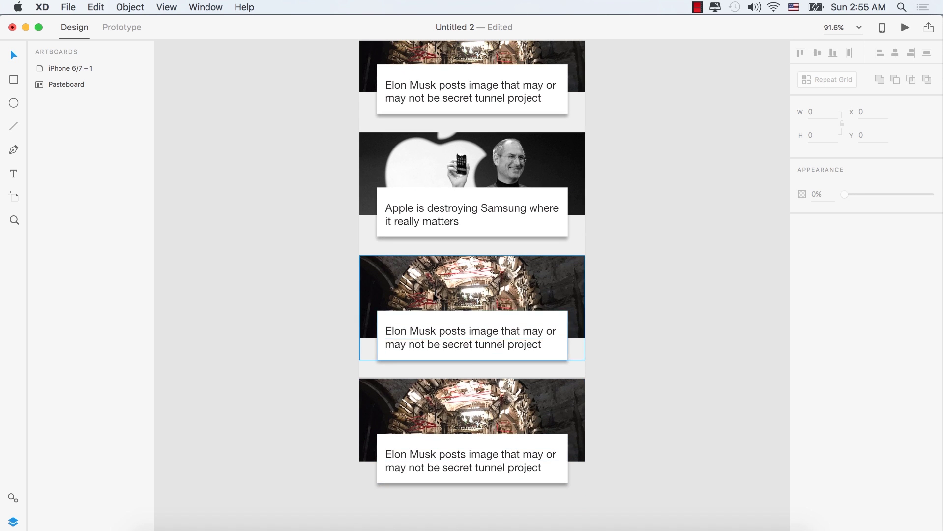
click(490, 307)
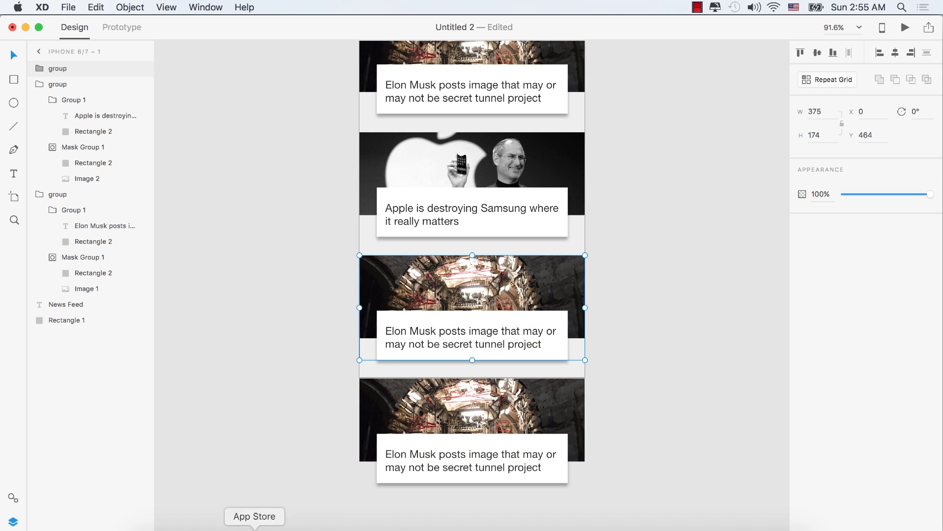
click(298, 527)
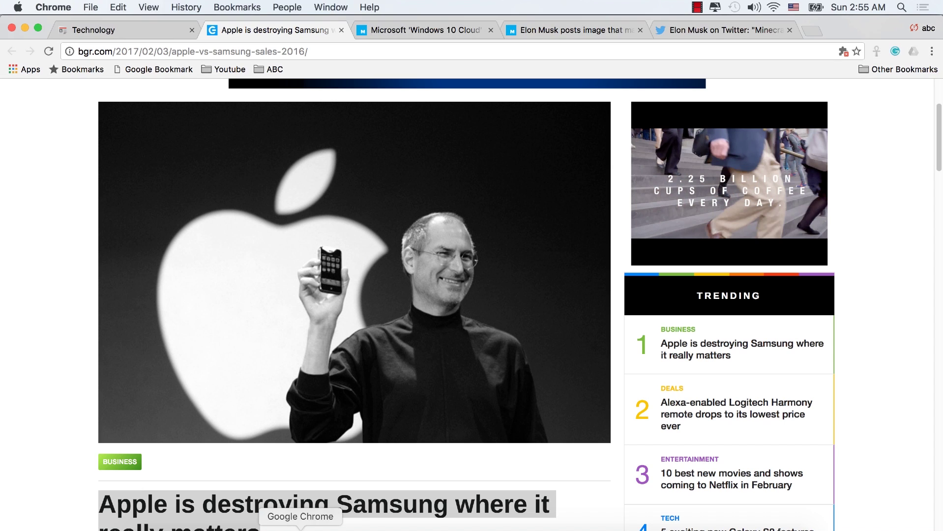
click(416, 28)
click(567, 32)
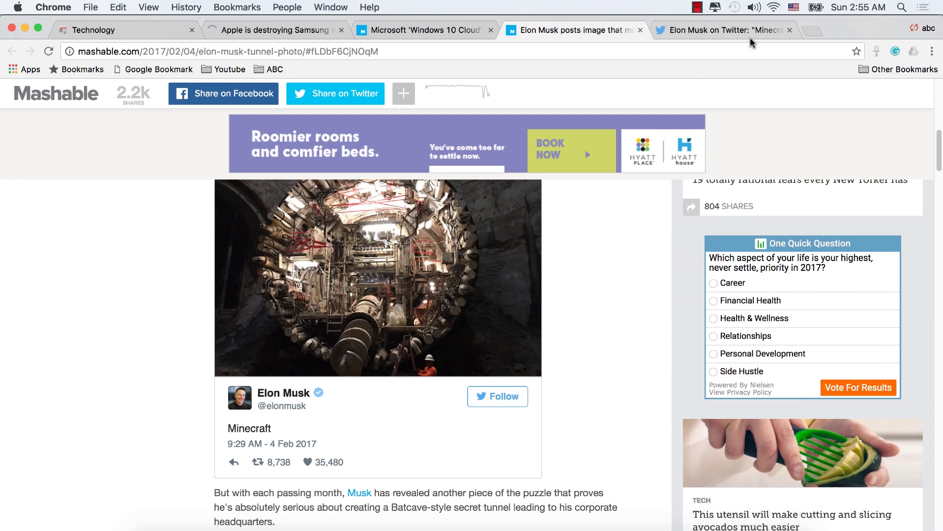
click(294, 31)
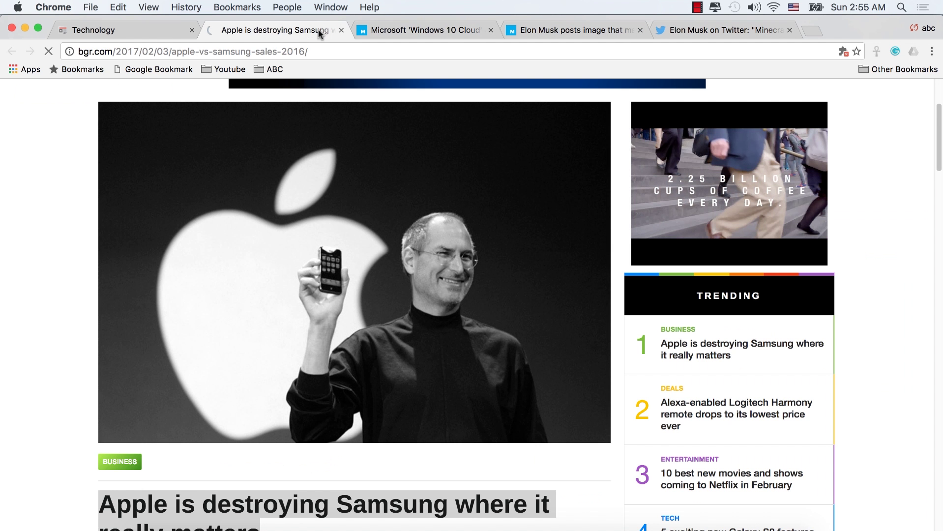
click(416, 30)
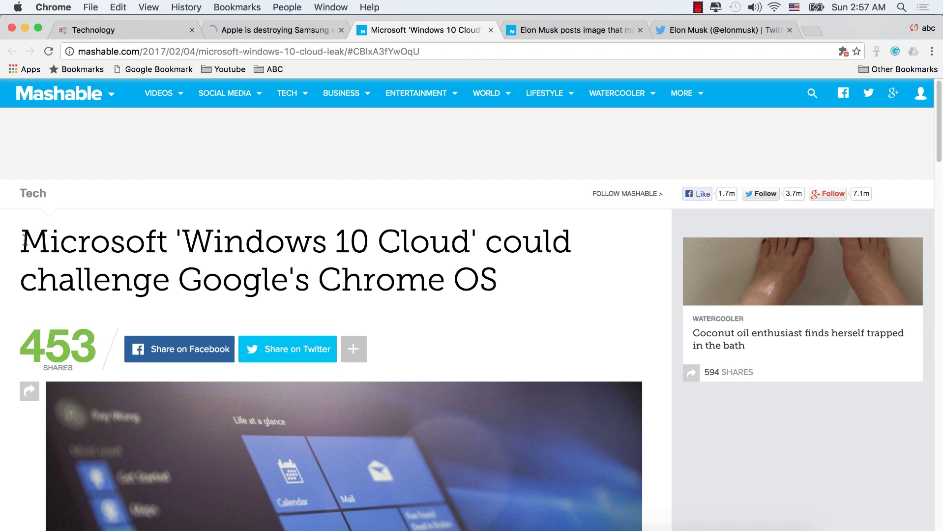
Copy the article headline "Microsoft 'Windows 10 Cloud' could challenge Google's Chrome OS"
drag(436, 242, 20, 241)
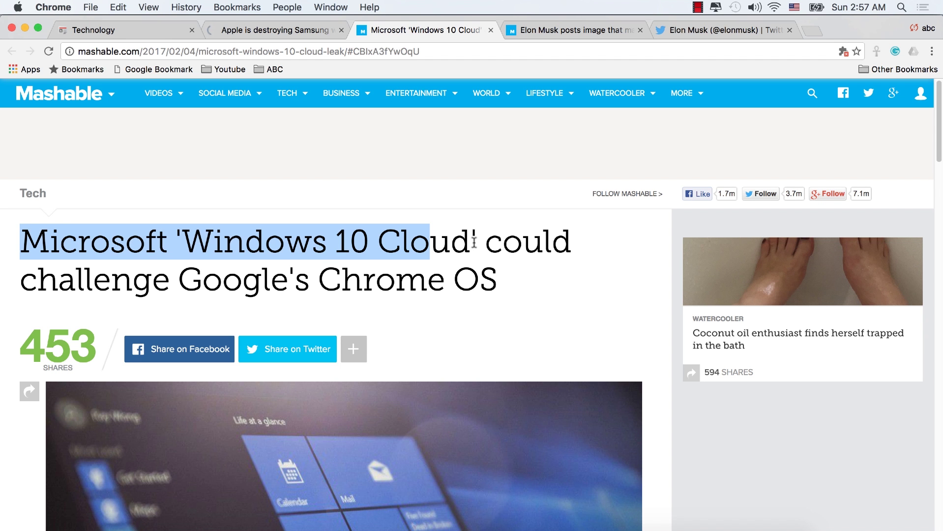
drag(495, 269, 498, 270)
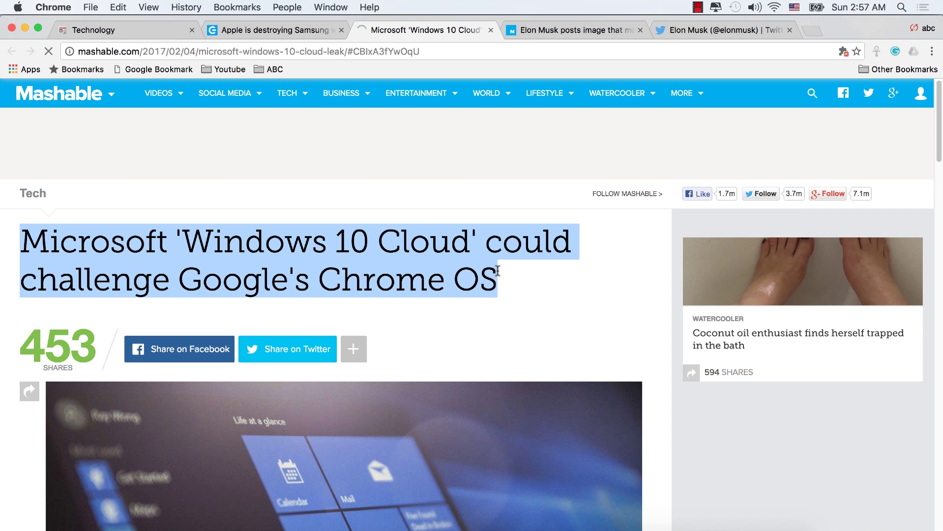
right_click(414, 255)
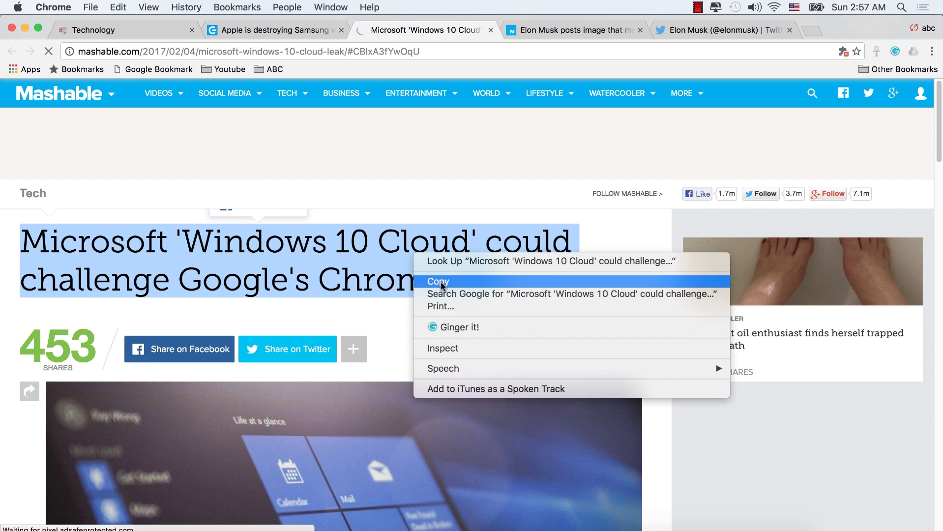
click(440, 280)
Switch to Adobe XD, replace the third card's headline with the copied Microsoft headline and fit its text block, 65 high, inside the white box
click(557, 522)
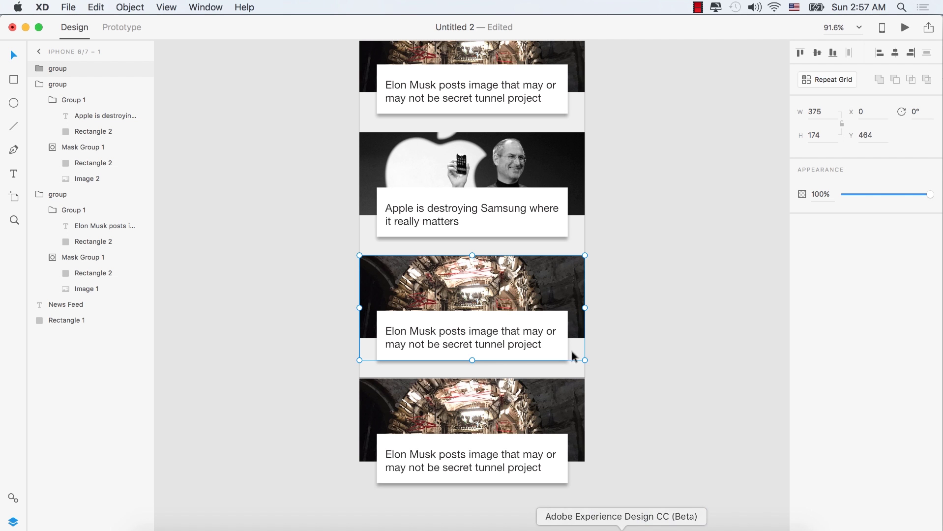
double_click(469, 333)
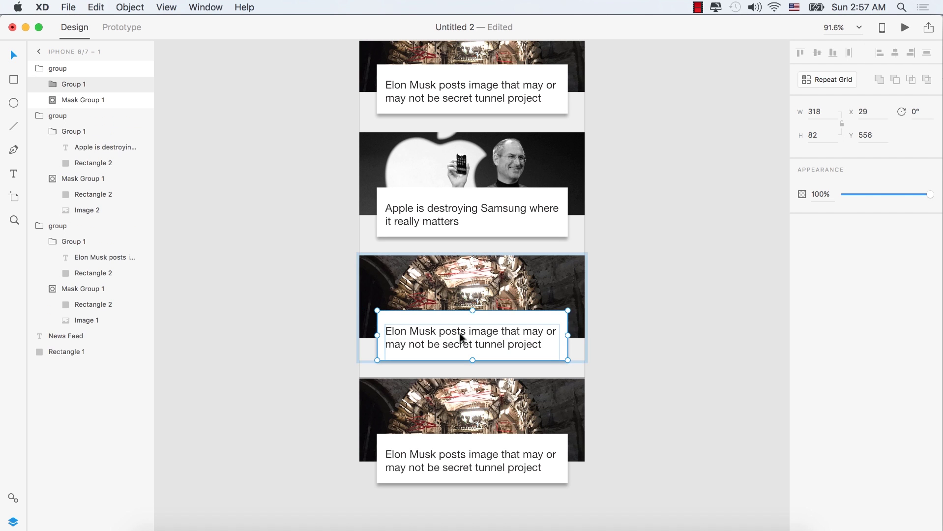
double_click(462, 337)
double_click(452, 337)
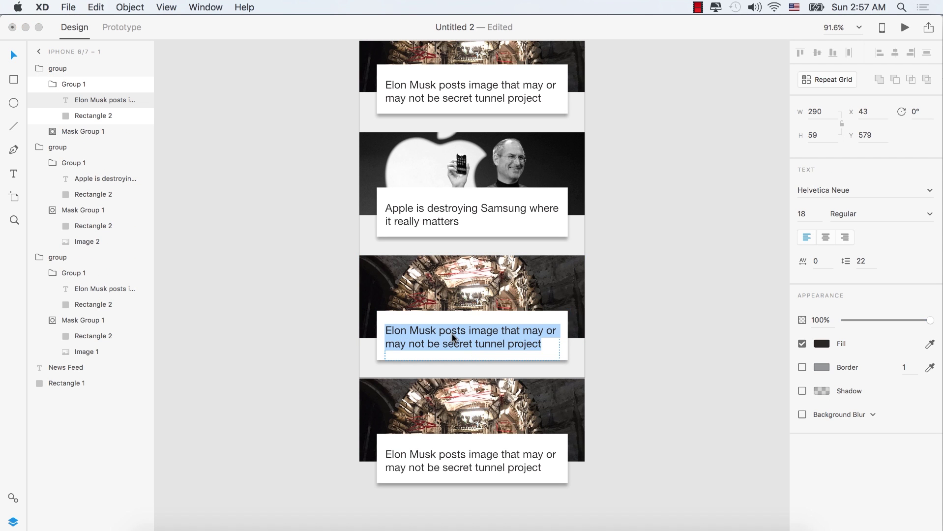
key(super+v)
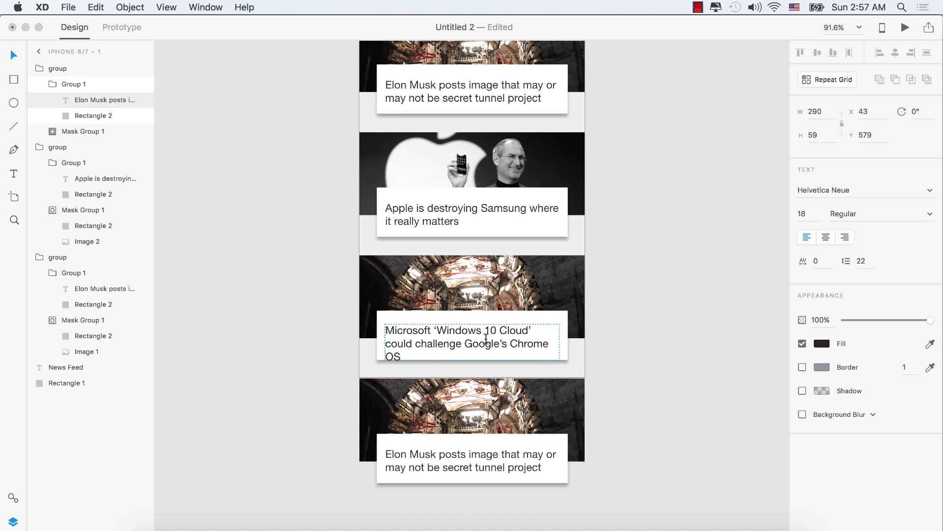
key(Escape)
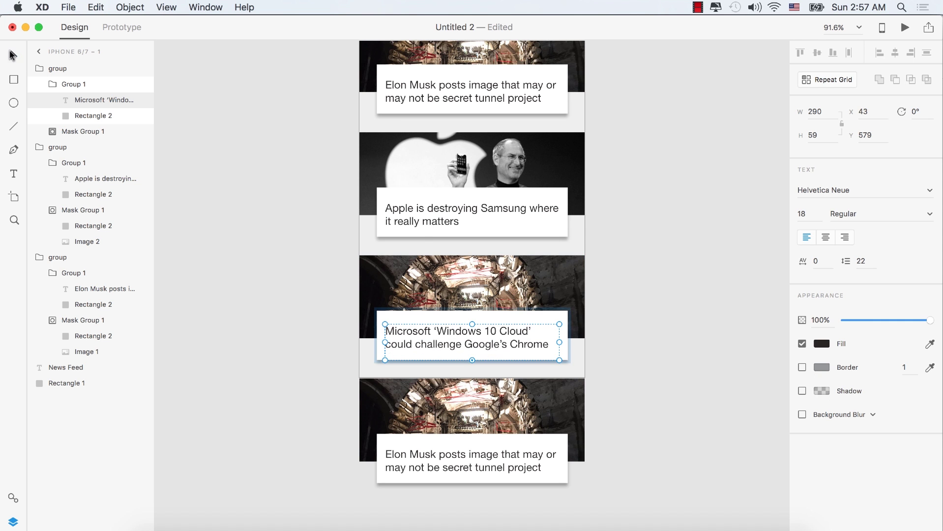
drag(449, 329, 472, 334)
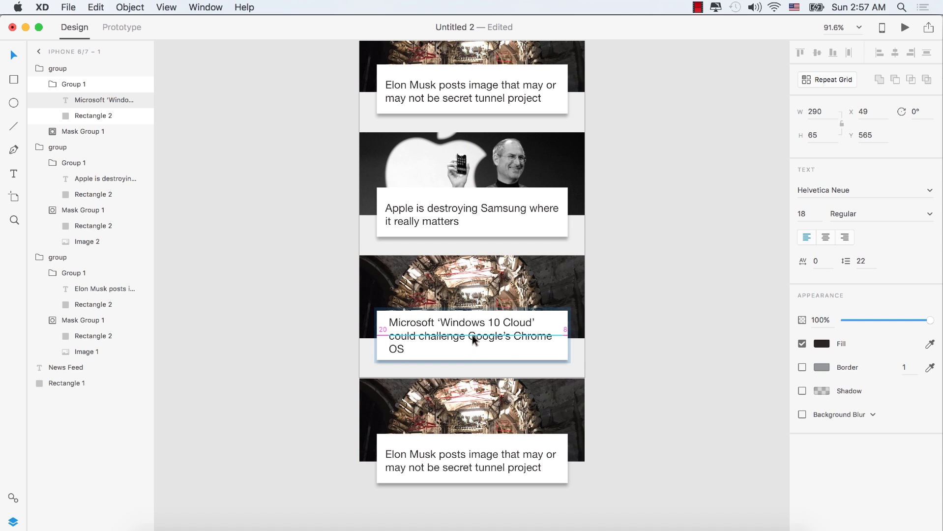
click(461, 276)
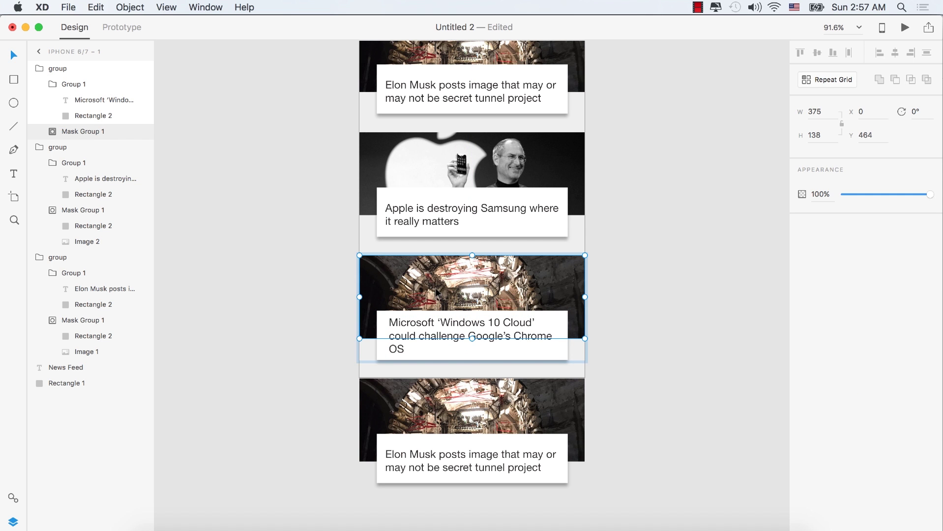
Switch to Chrome and copy the phrase "Microsoft 'Windows 10 Cloud" from the Mashable article's headline
click(302, 529)
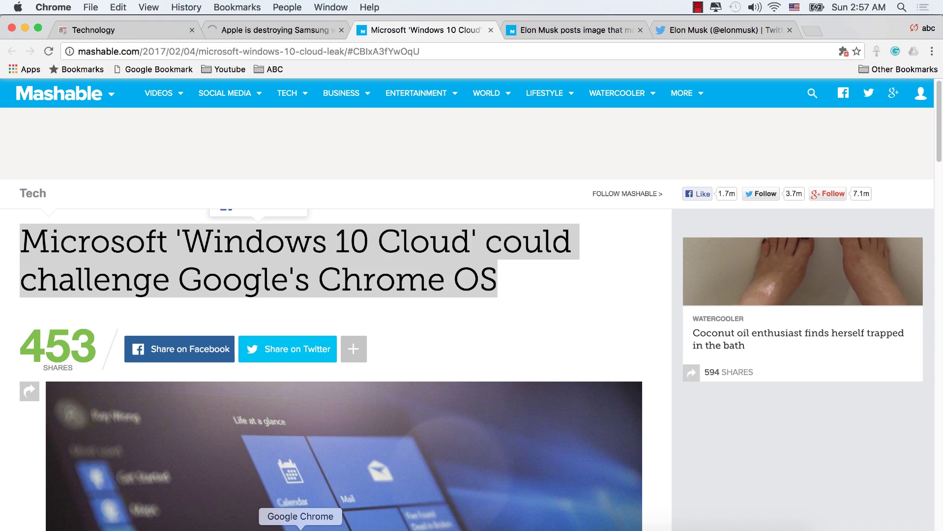
scroll(384, 387, down, 6)
scroll(373, 403, up, 2)
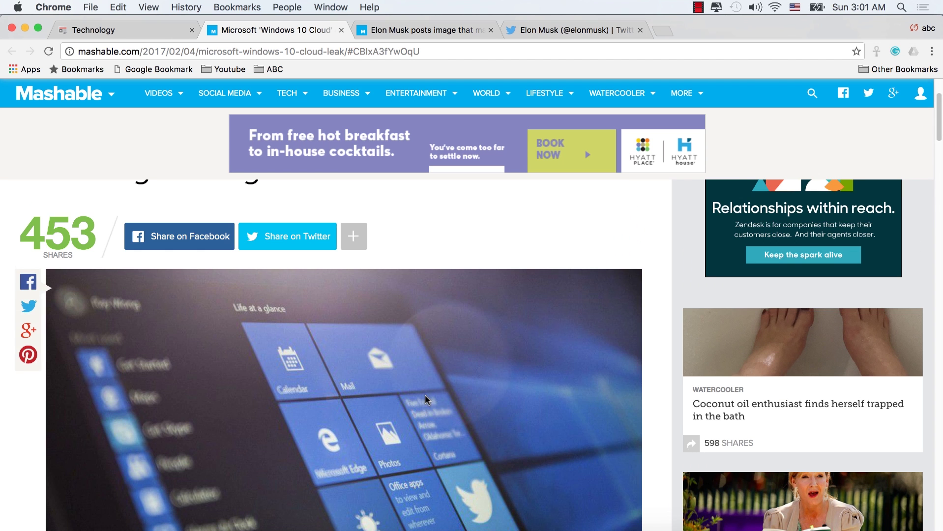
scroll(425, 395, down, 2)
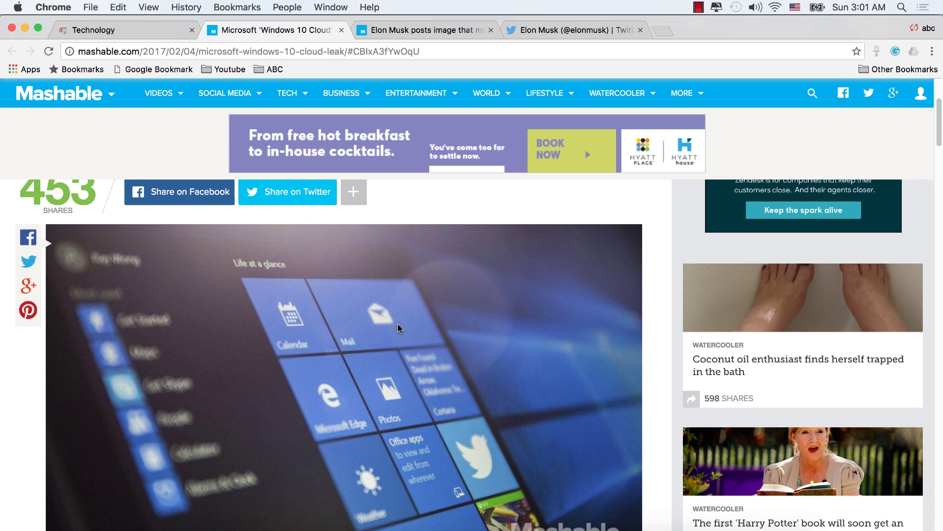
scroll(939, 125, up, 3)
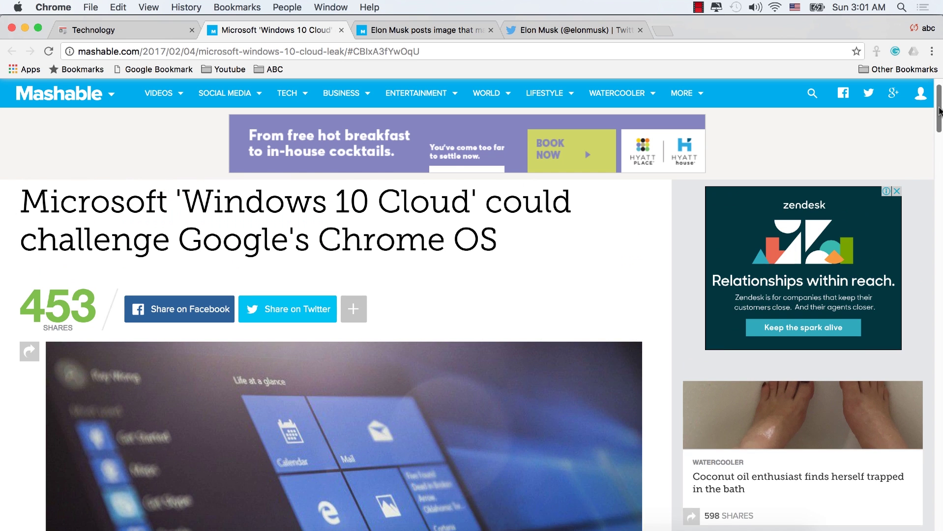
drag(40, 235, 469, 233)
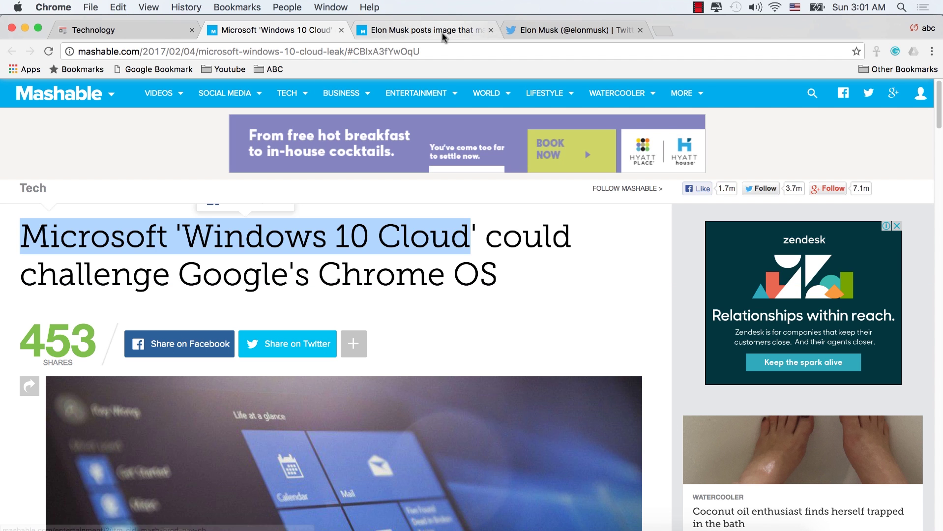
Search Google Images in a new tab for the copied phrase "Microsoft 'Windows 10 Cloud"
click(664, 31)
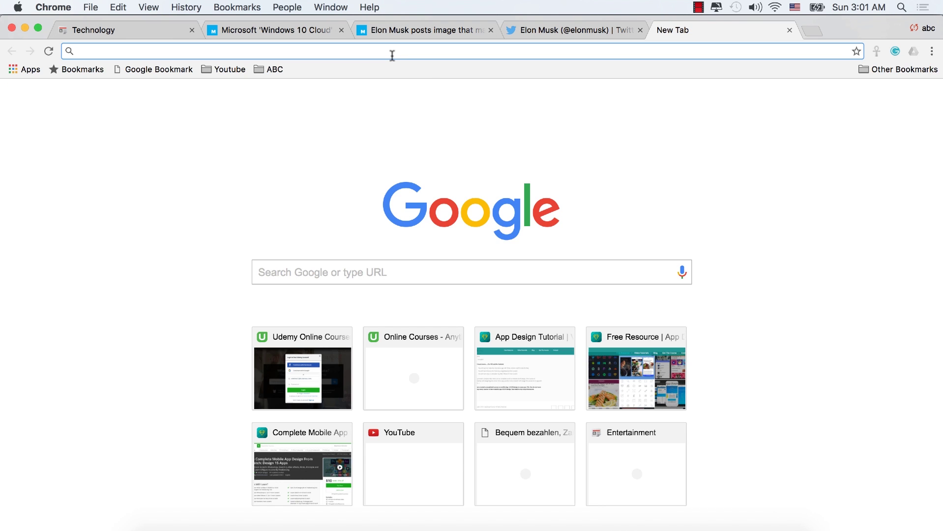
key(super+v)
key(Return)
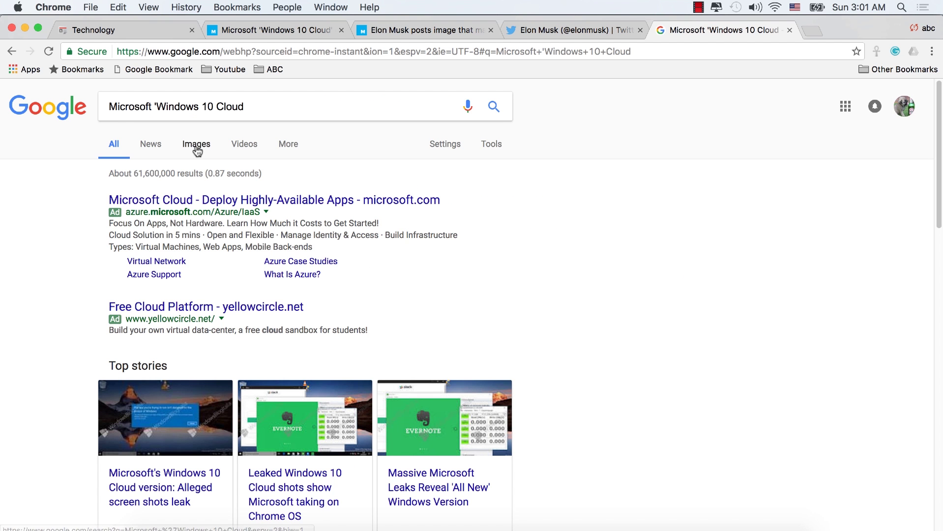
click(195, 144)
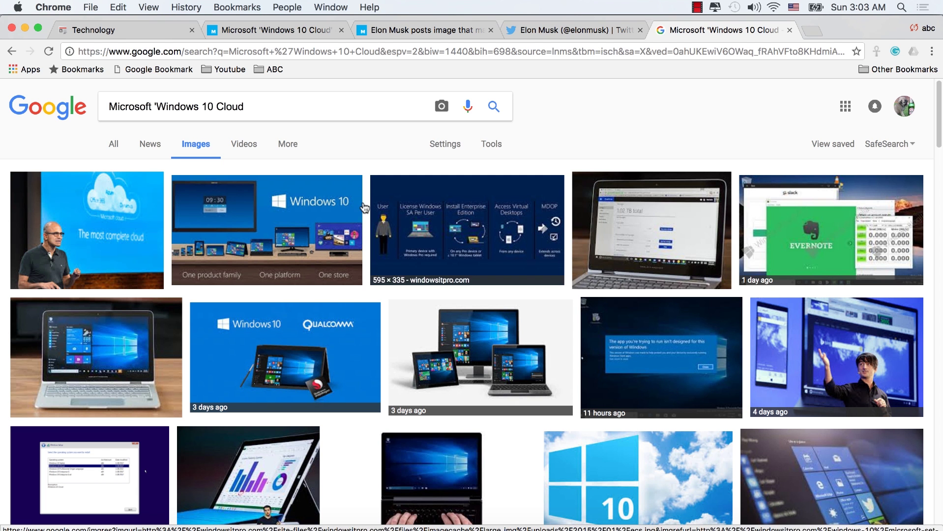
Open the Windows 10 "One product family" picture from the image results and copy the image
click(286, 203)
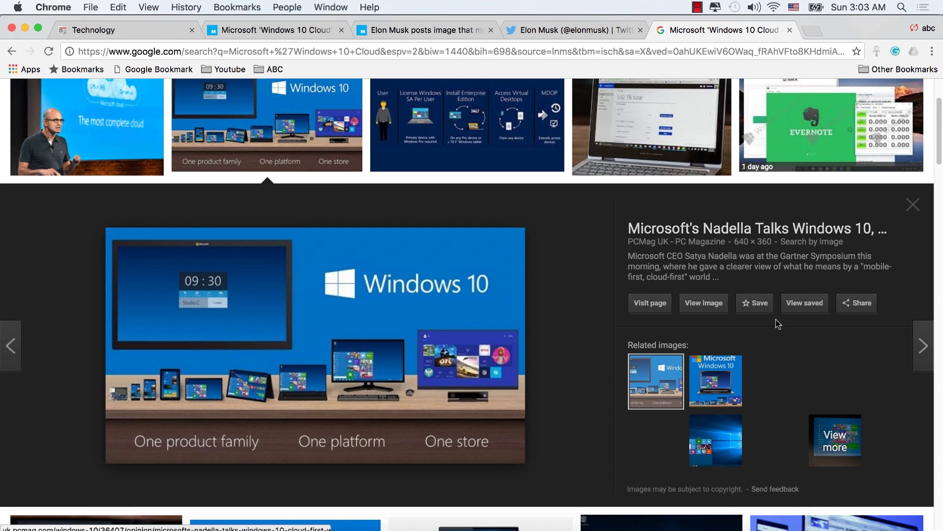
right_click(296, 286)
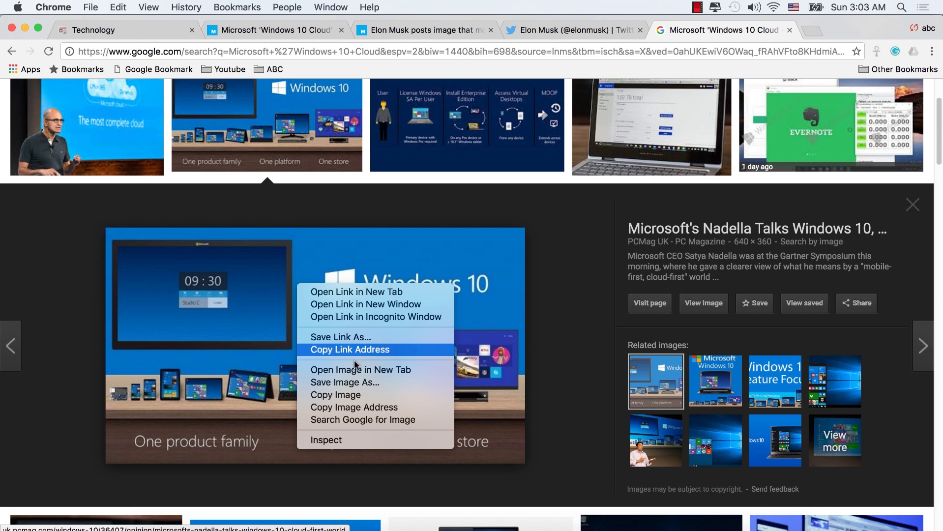
click(343, 396)
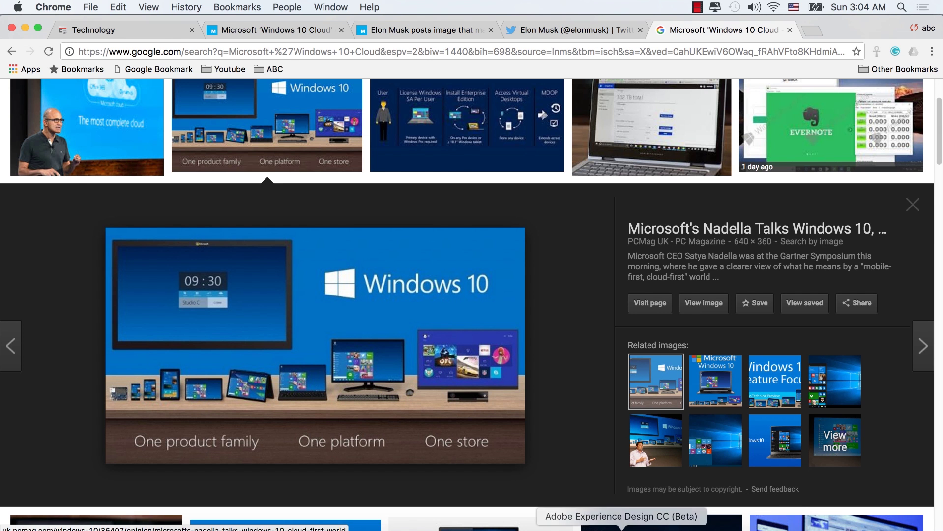
Switch to Adobe XD and ungroup the third card's mask group into its rectangle and photo
click(621, 526)
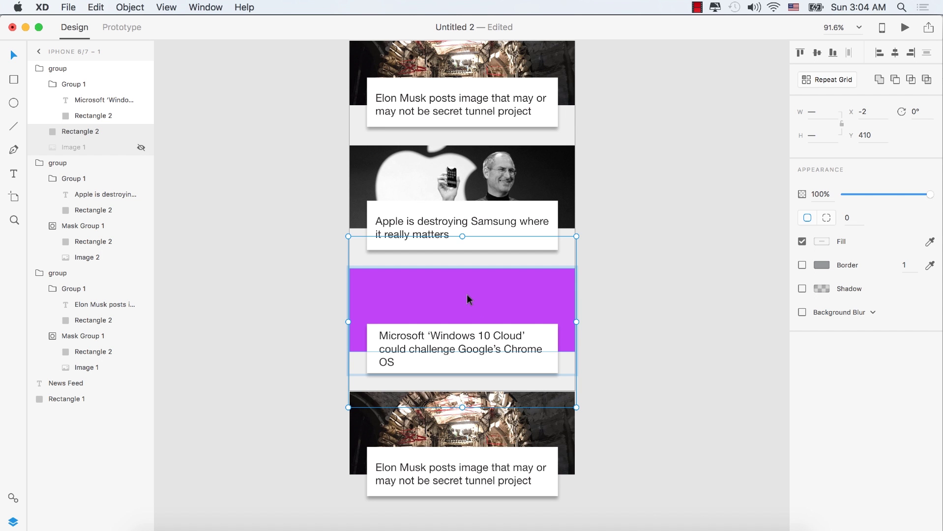
key(super+v)
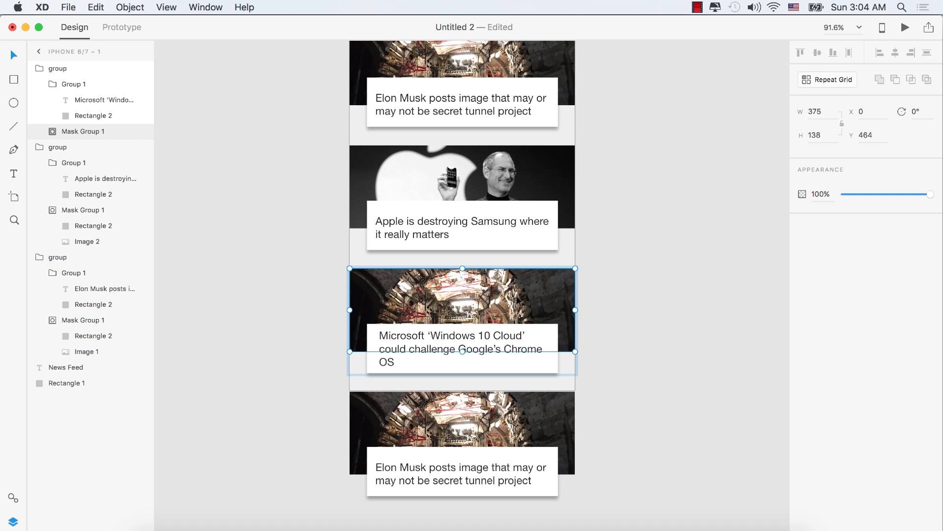
double_click(432, 285)
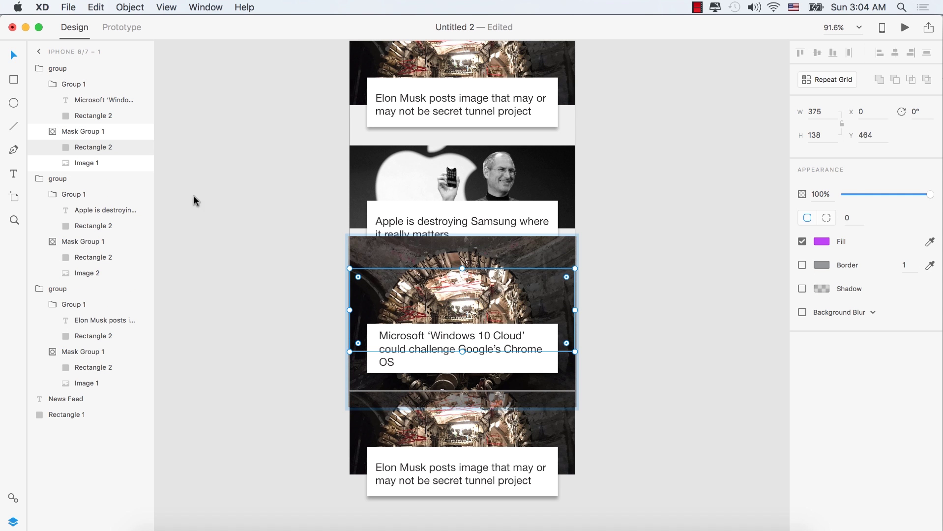
click(78, 129)
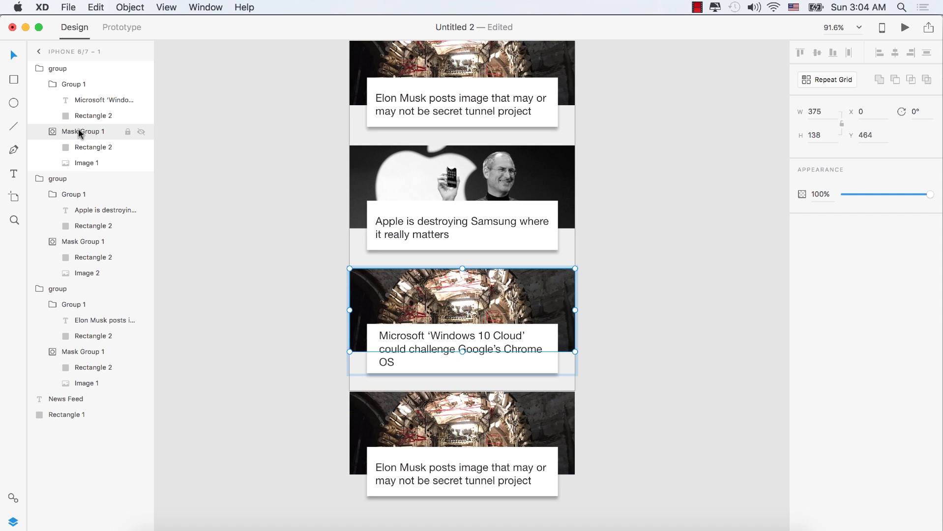
right_click(85, 137)
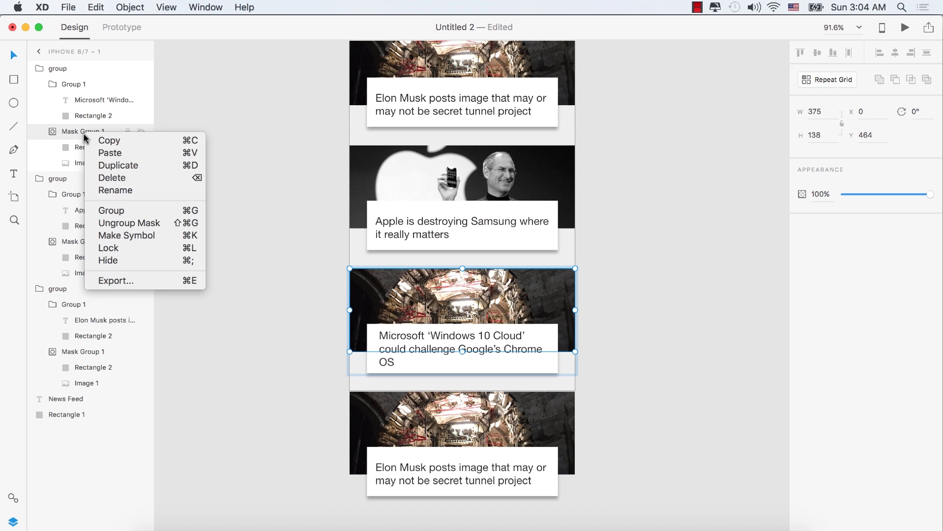
click(124, 224)
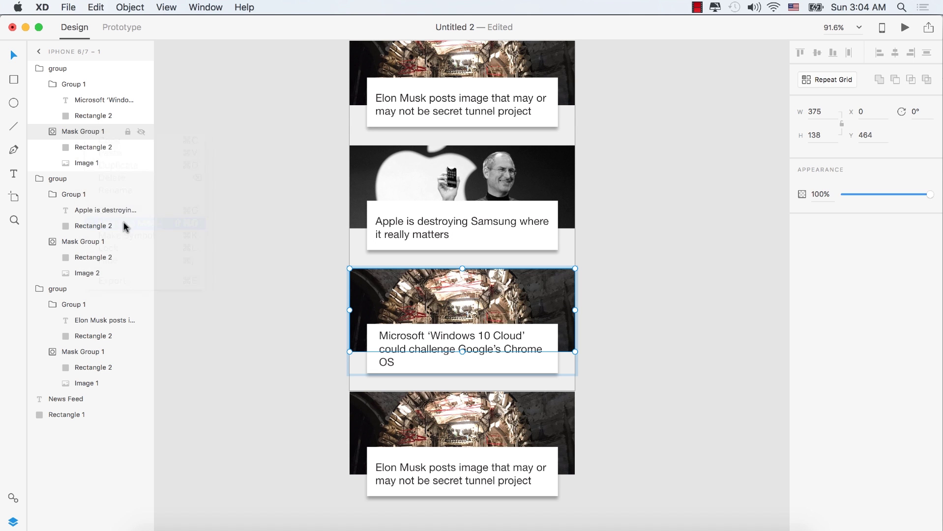
Paste the Windows 10 picture into the third card's group and order it between Rectangle 2 and Image 1
click(86, 152)
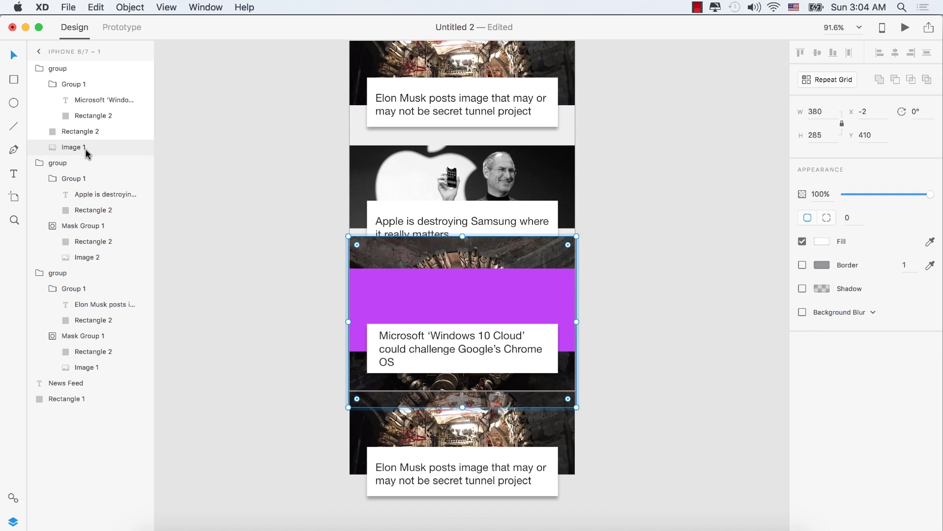
click(96, 7)
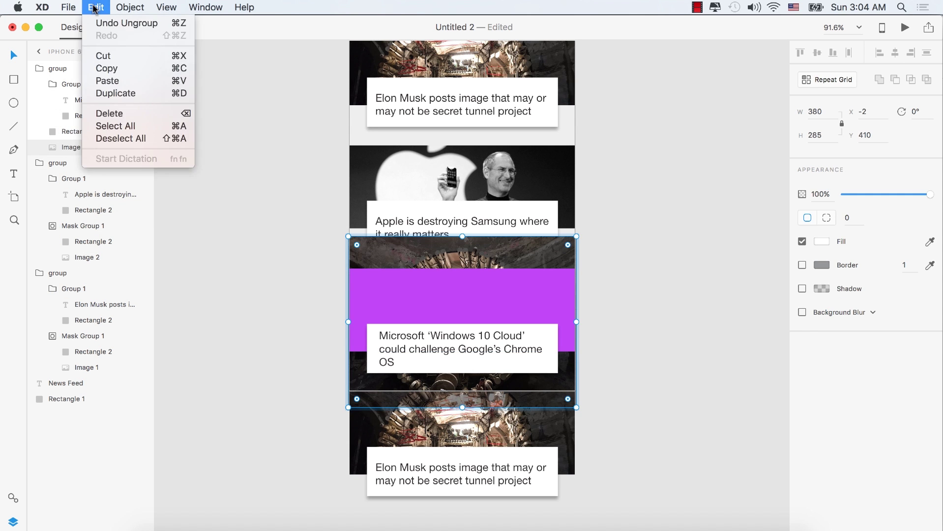
click(117, 82)
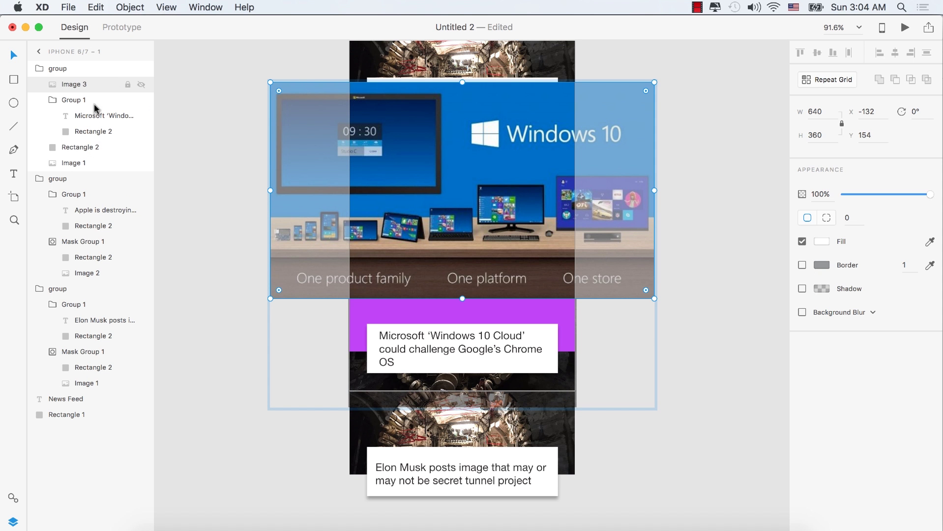
drag(97, 108, 97, 160)
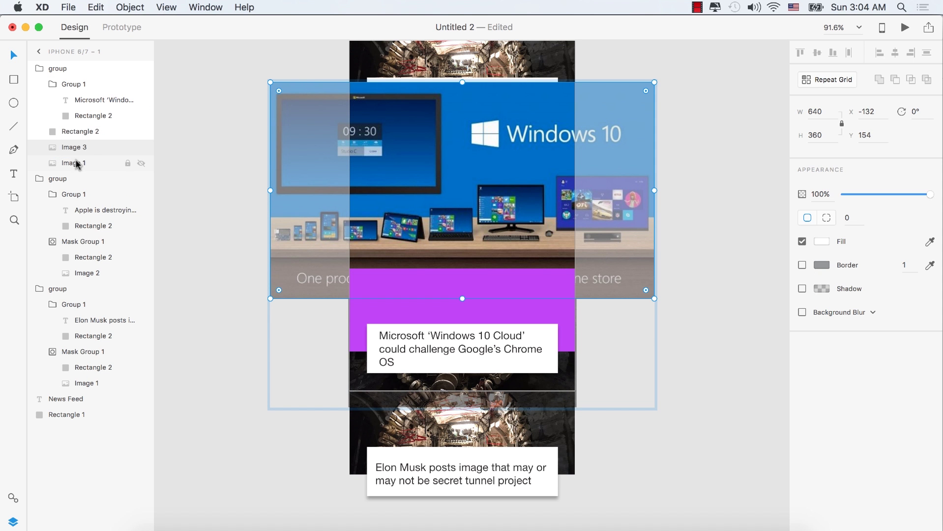
Delete the old tunnel photo, Image 1, from the third card's group
click(89, 165)
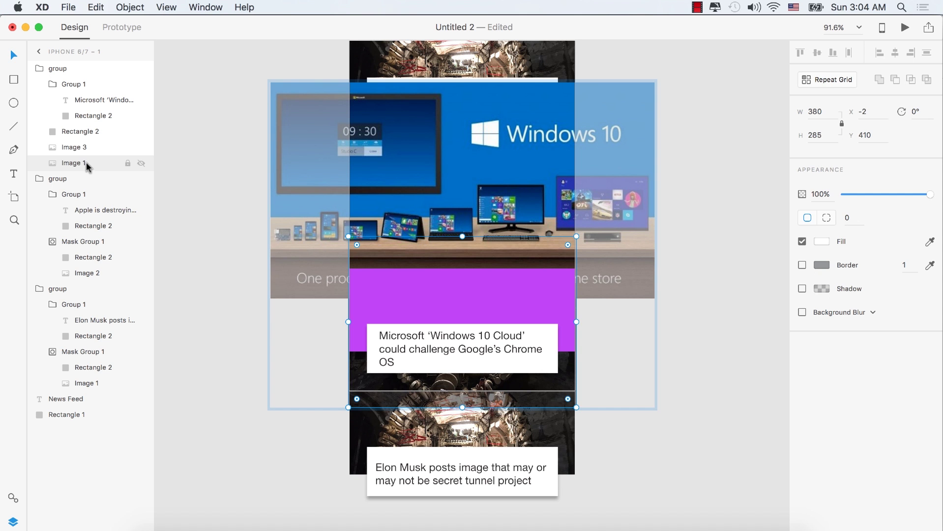
click(75, 147)
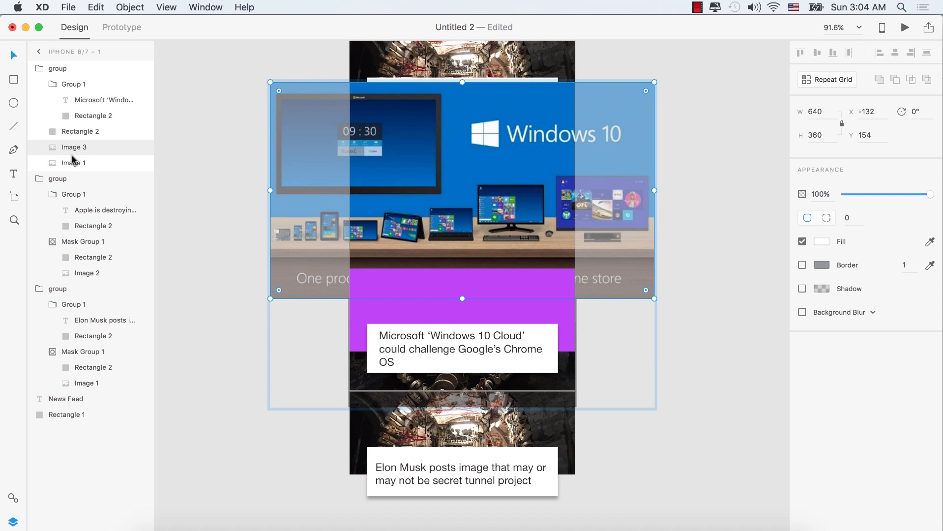
click(70, 161)
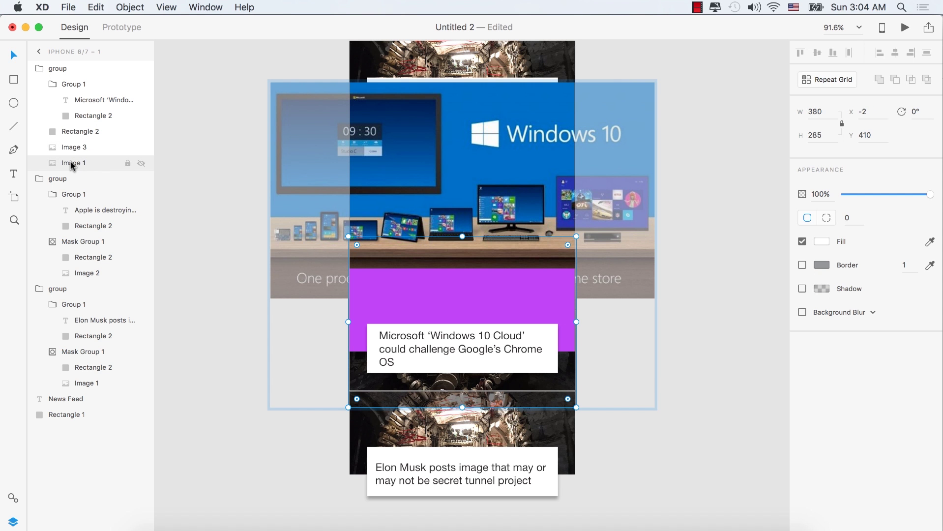
key(Delete)
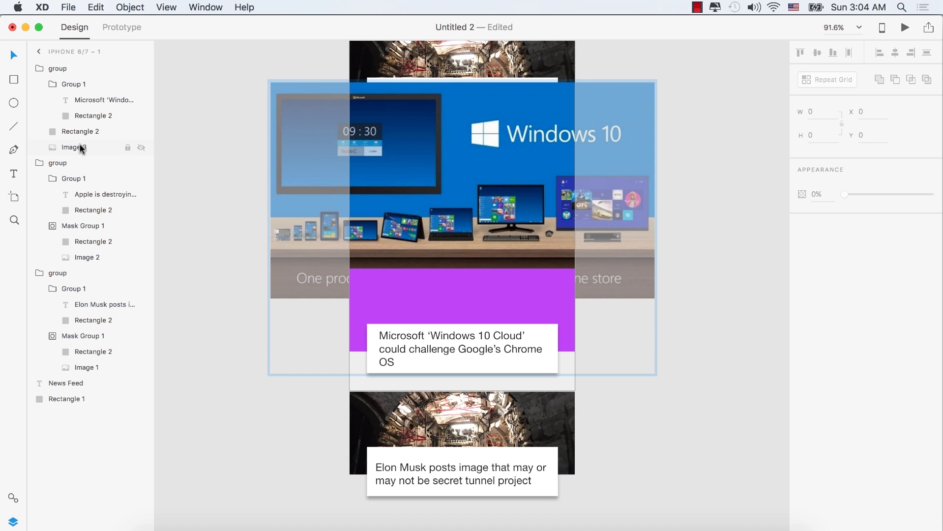
Mask the Windows 10 picture with the third card's purple rectangle
click(81, 149)
shift+click(75, 131)
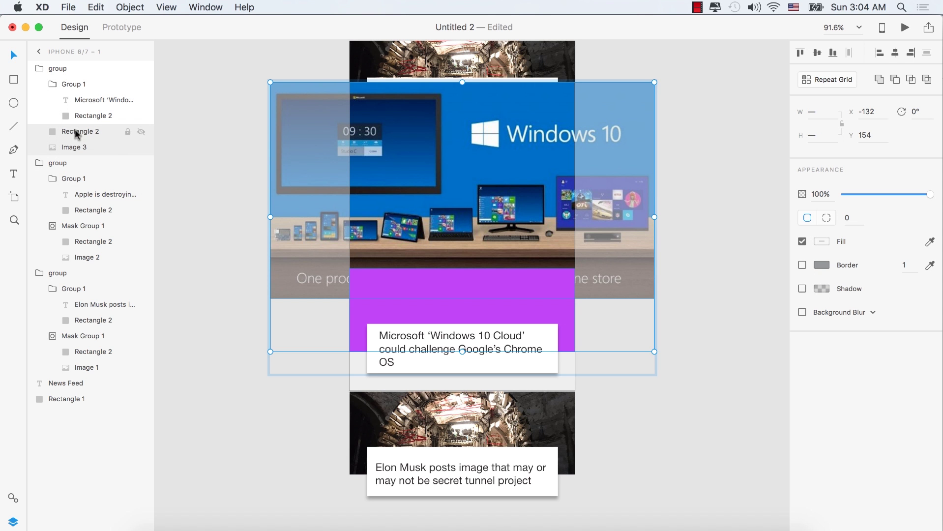
click(130, 6)
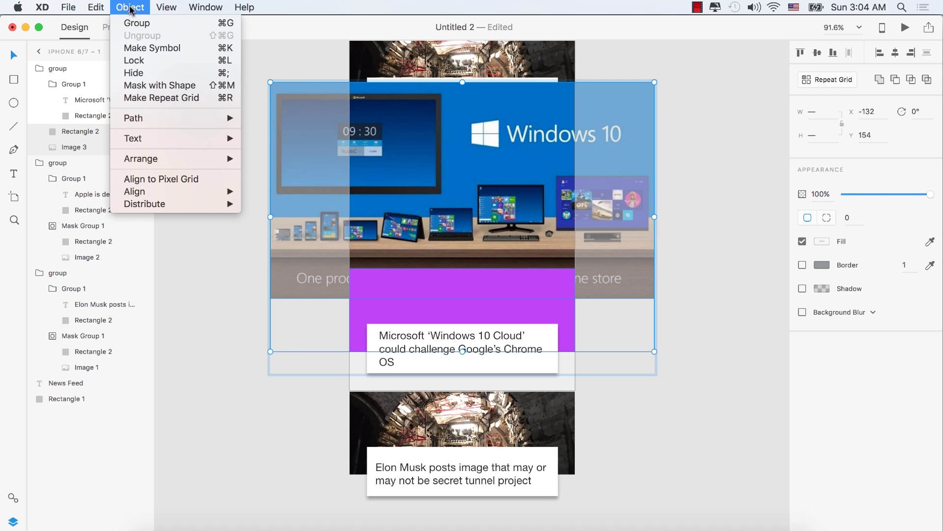
click(159, 85)
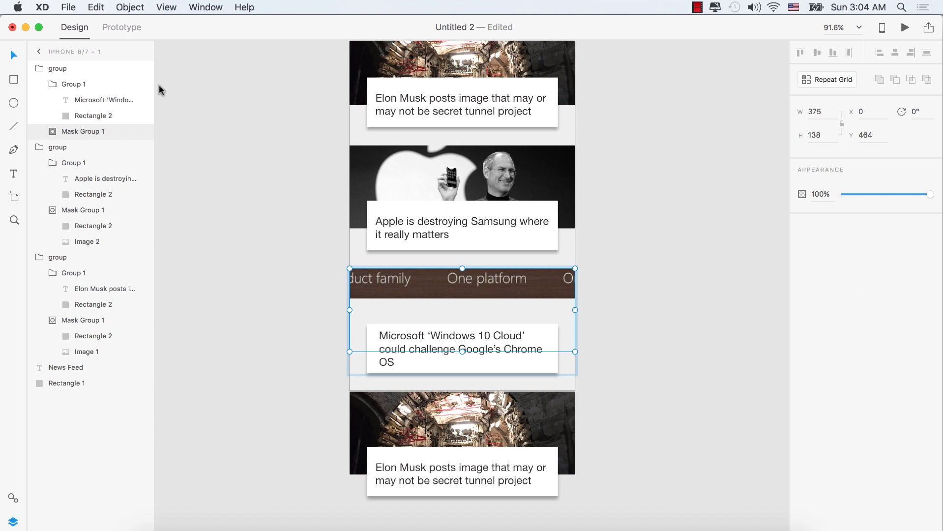
Move the Windows 10 picture inside its mask to about X -9, Y 453 and scale it to about 384 by 216
click(52, 131)
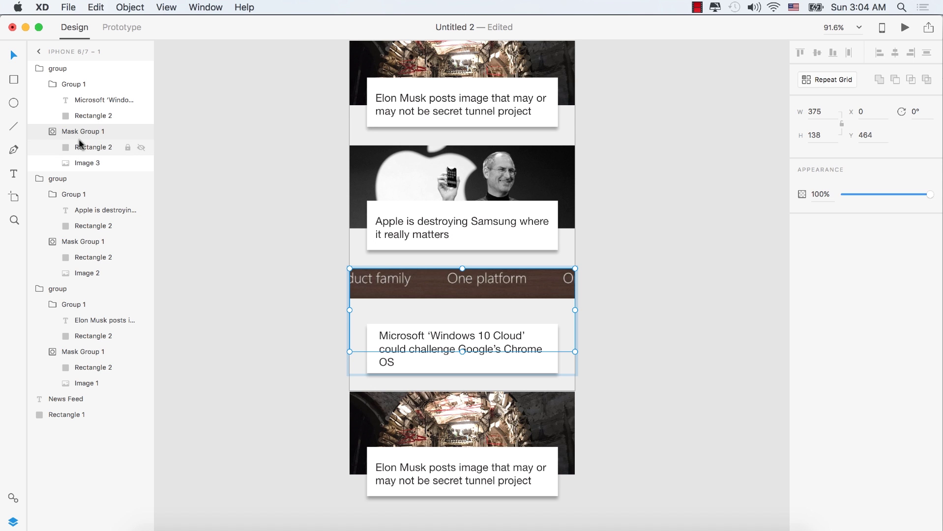
click(89, 163)
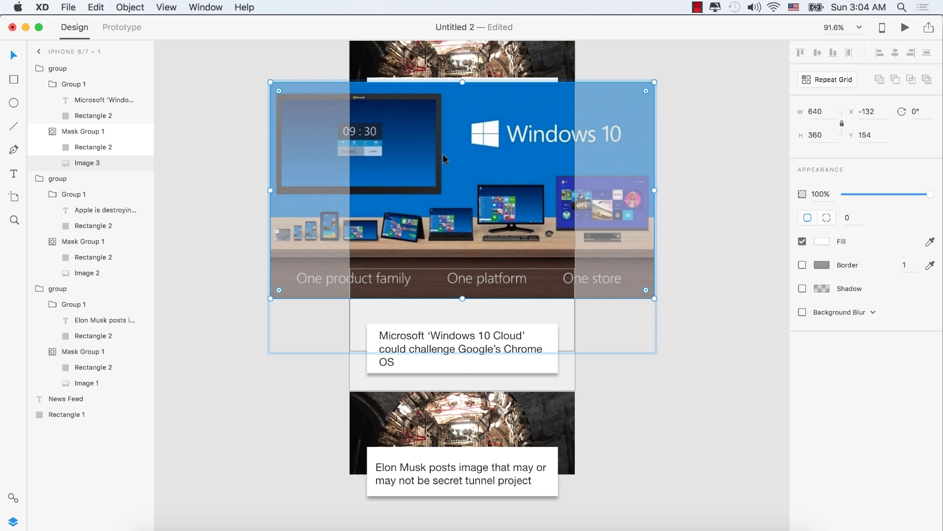
drag(443, 154, 515, 327)
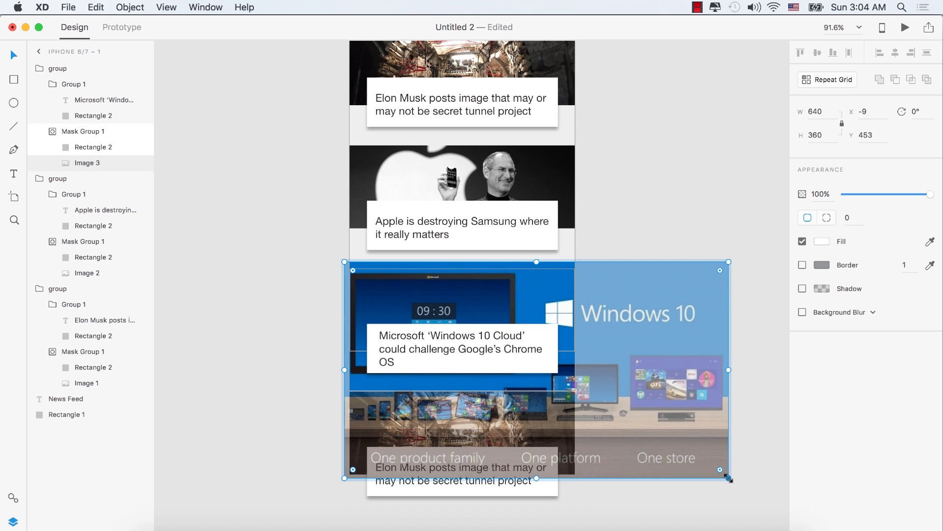
drag(728, 478, 577, 394)
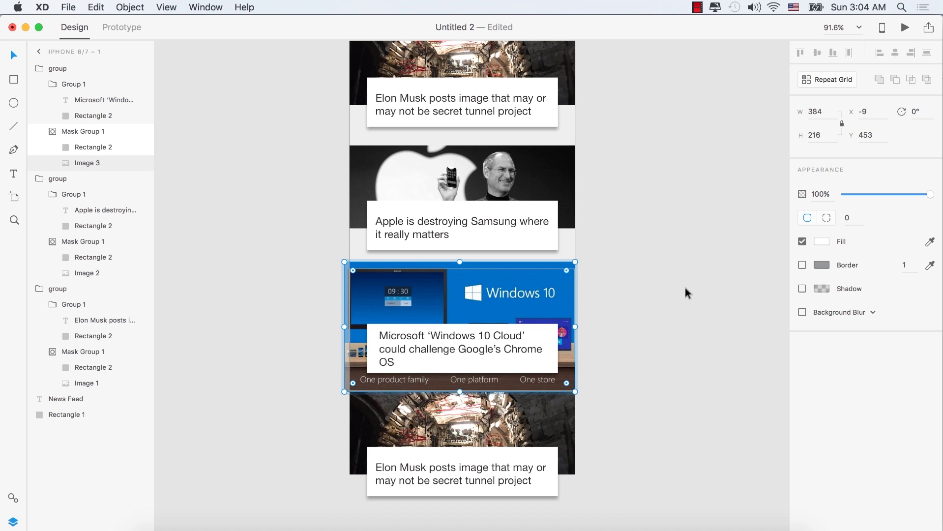
click(684, 287)
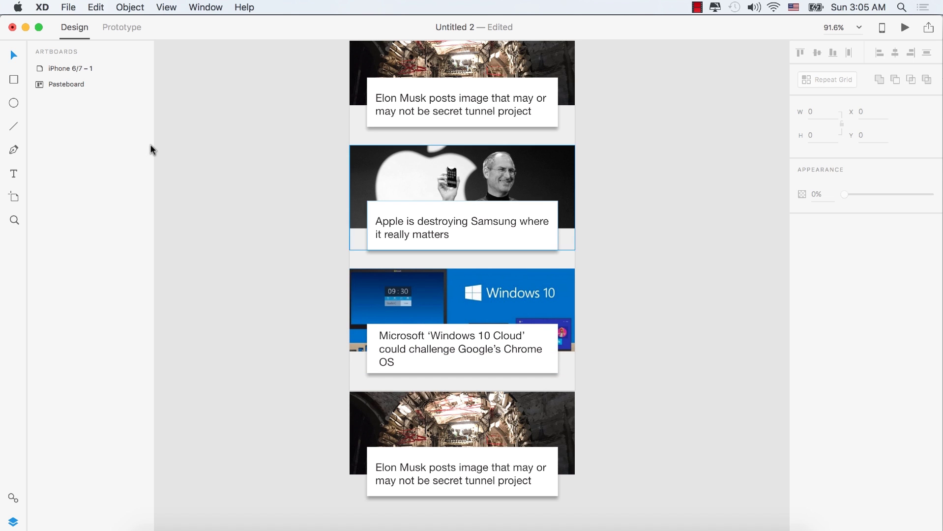
Delete the surplus fourth news card with the tunnel photo that sits on the pasteboard below the artboard
click(41, 70)
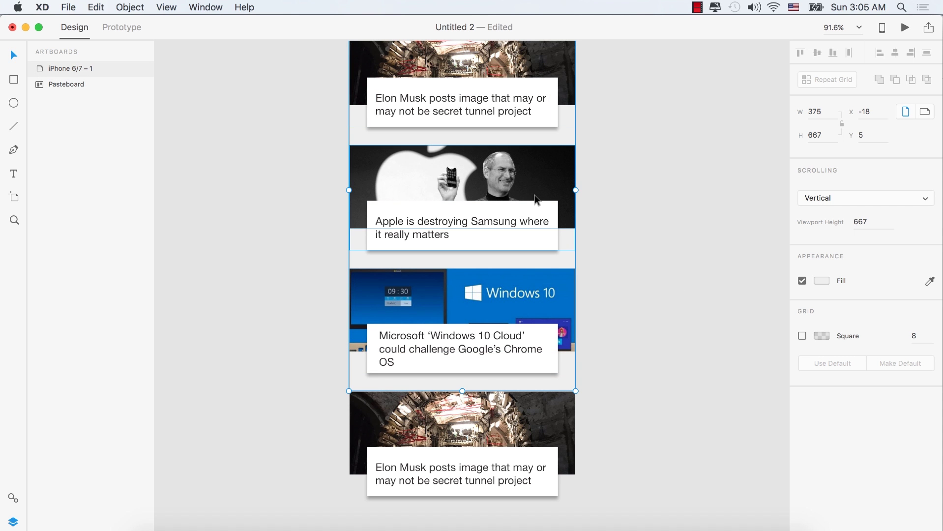
drag(645, 149, 657, 186)
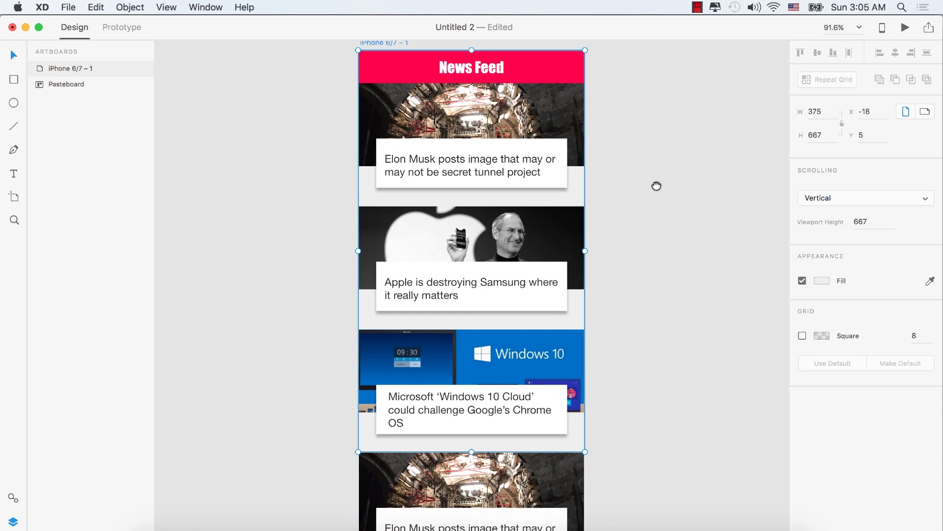
scroll(657, 373, down, 5)
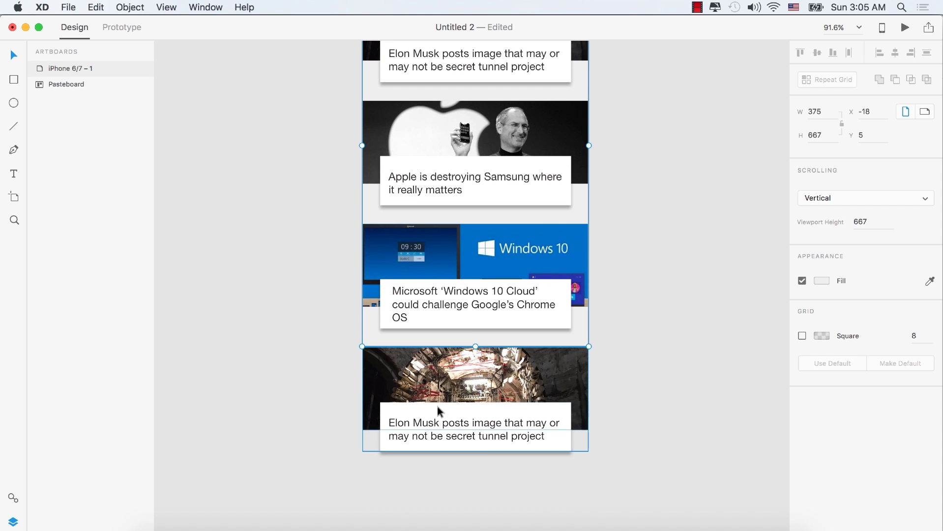
click(474, 398)
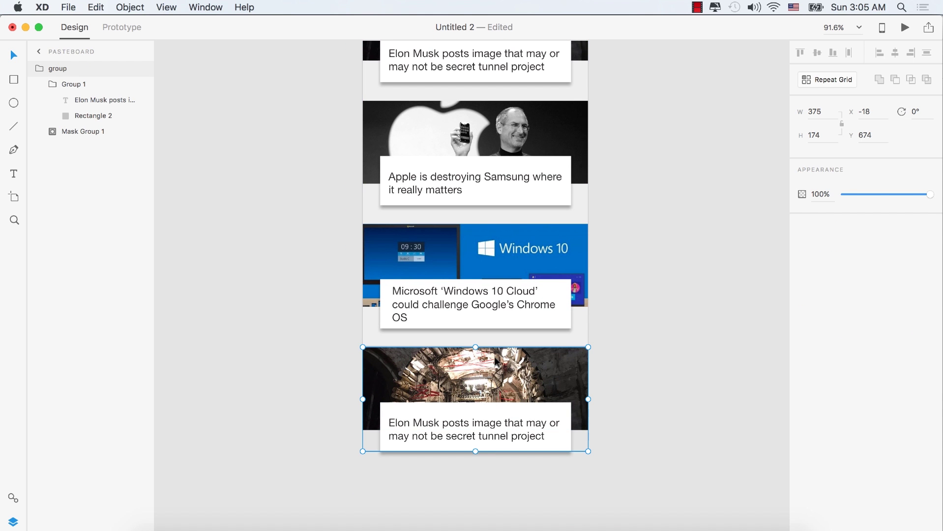
key(Delete)
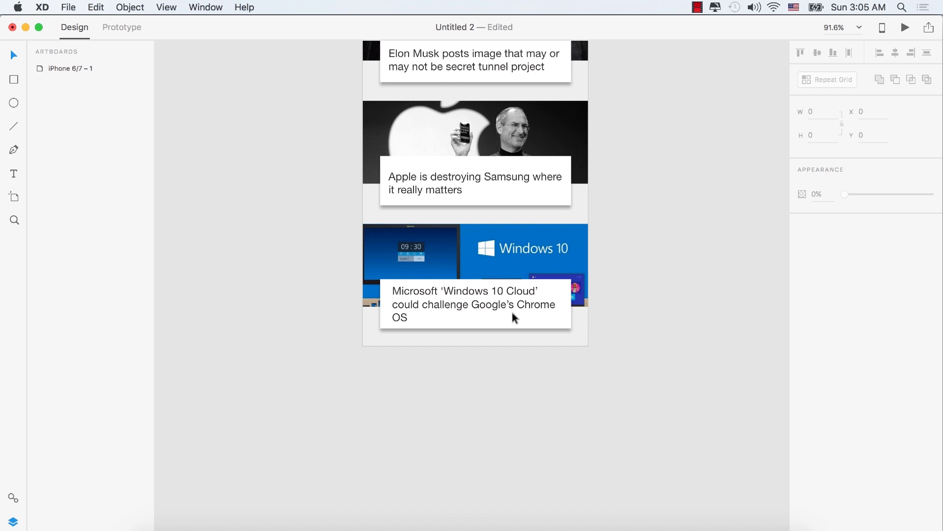
Examine the News Feed header and the three news cards at different magnifications to check their photos, headlines and spacing
drag(522, 181, 500, 289)
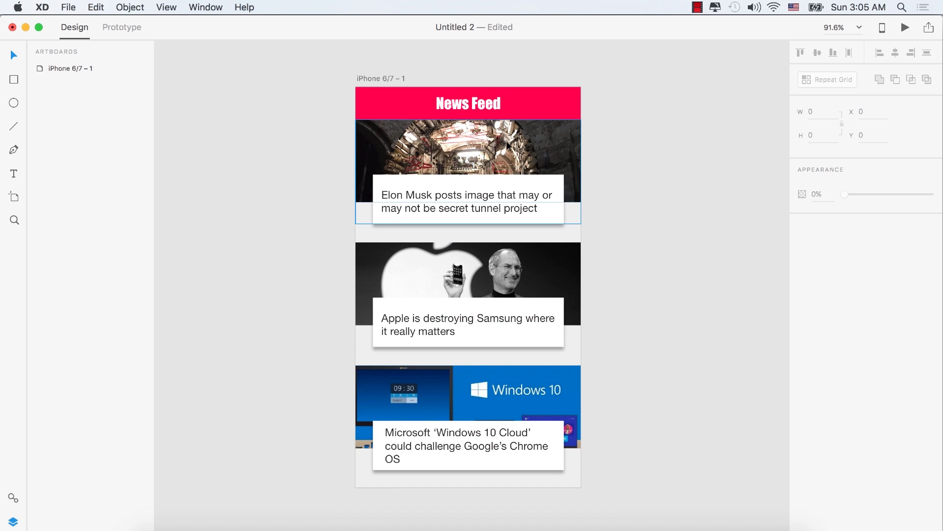
click(498, 150)
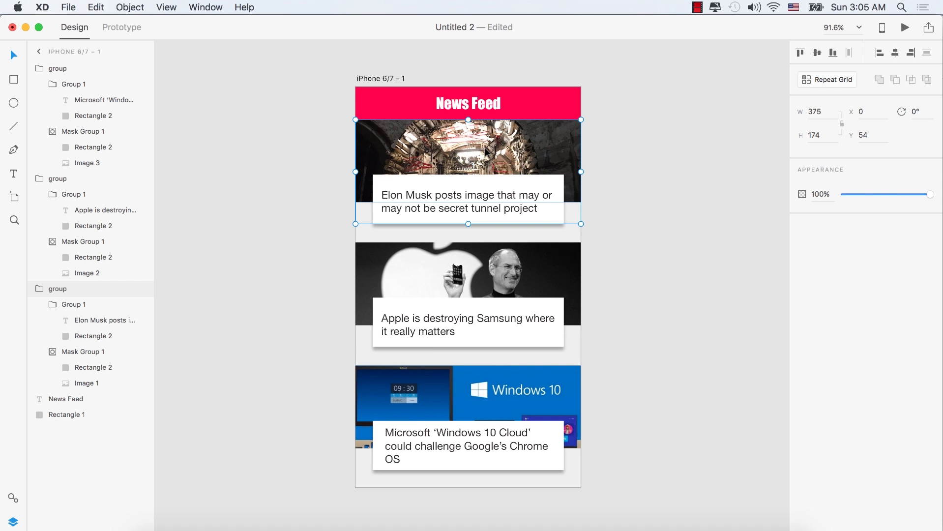
click(481, 325)
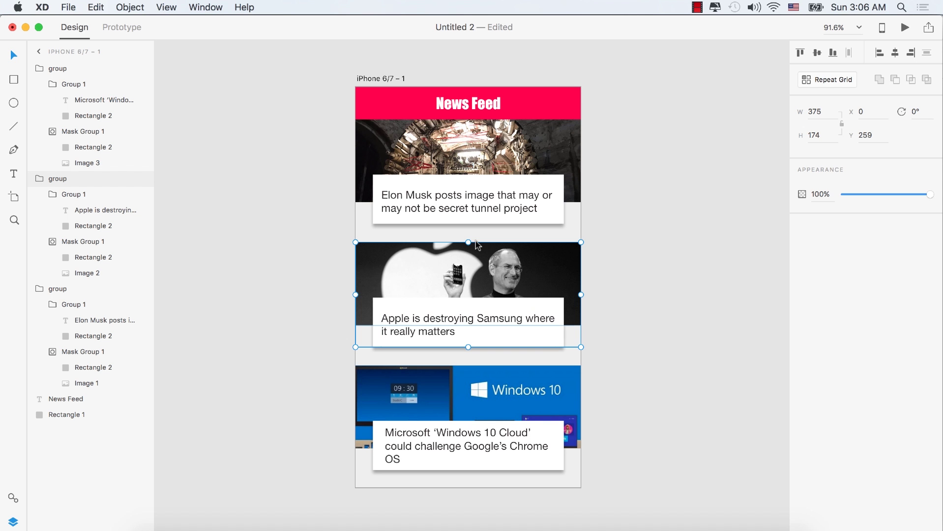
key(z)
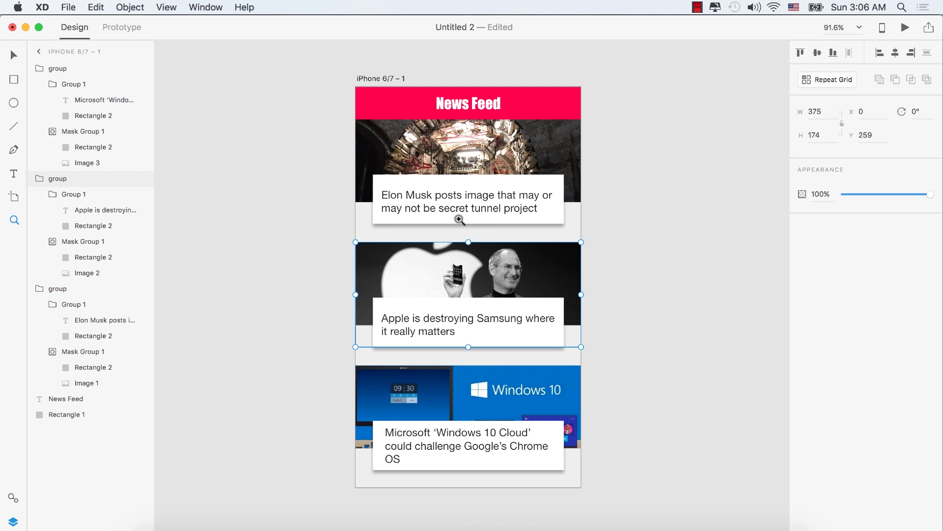
click(459, 220)
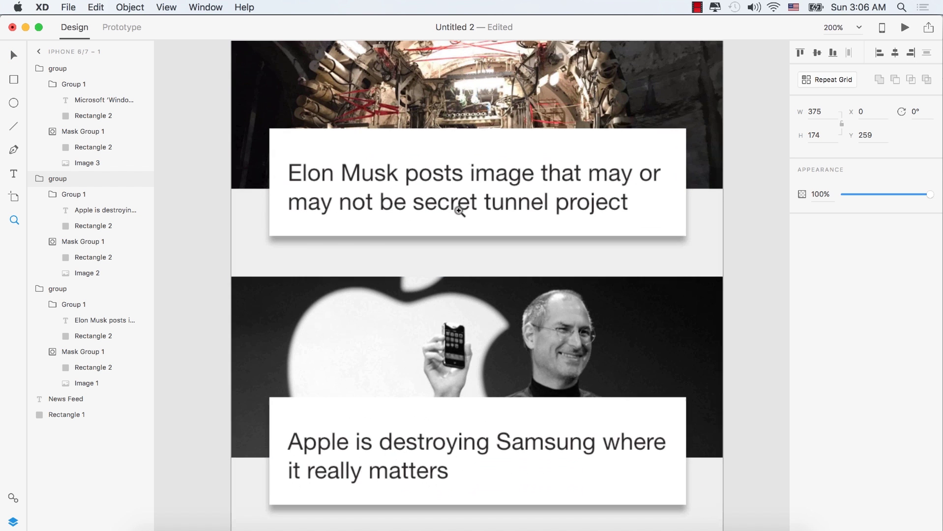
alt+click(468, 218)
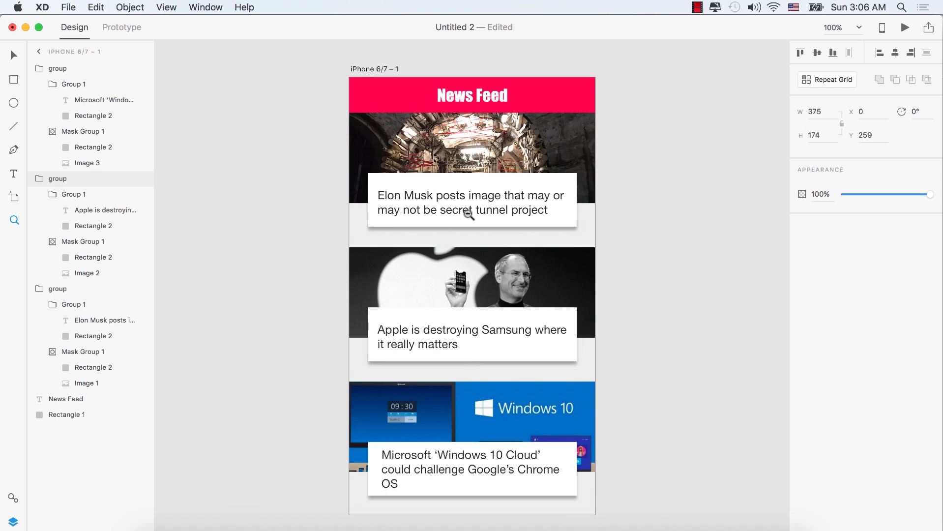
alt+click(451, 143)
click(456, 166)
click(457, 166)
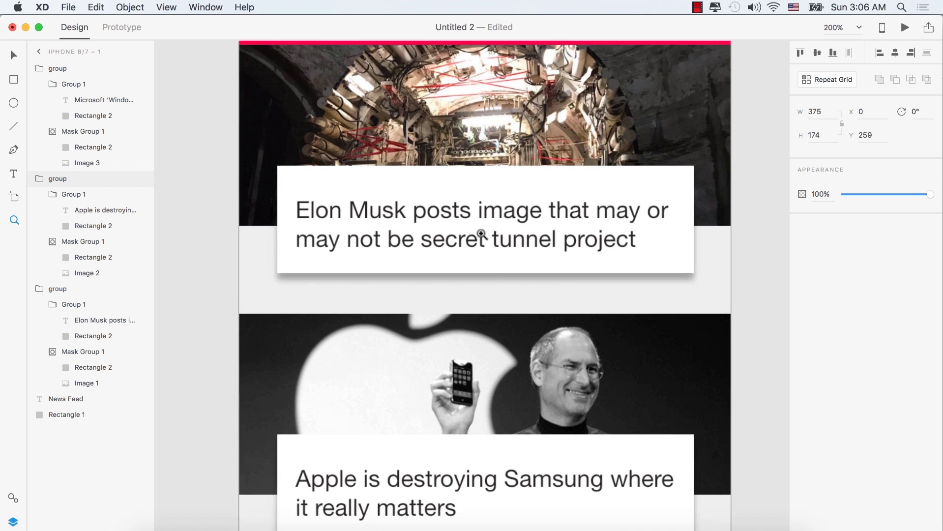
scroll(521, 355, down, 9)
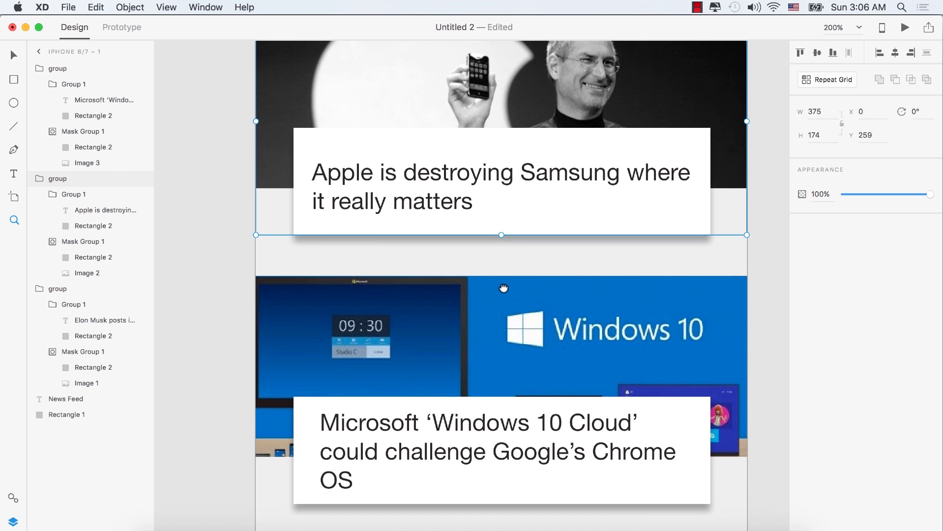
scroll(508, 457, up, 5)
scroll(511, 332, up, 8)
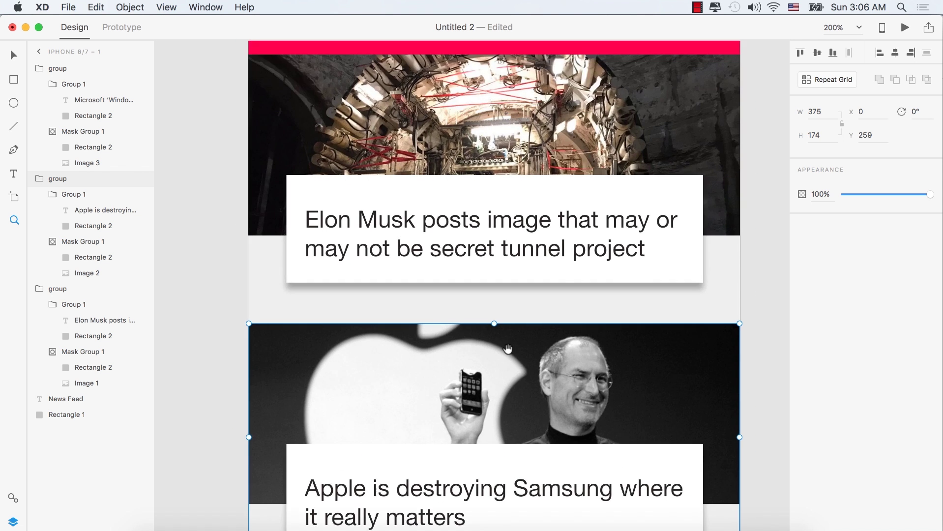
scroll(548, 336, down, 3)
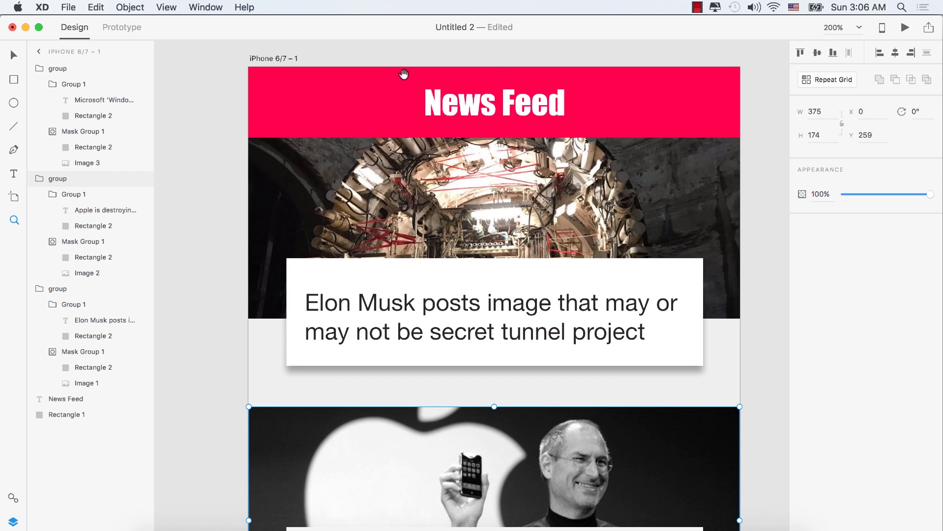
scroll(506, 207, down, 1)
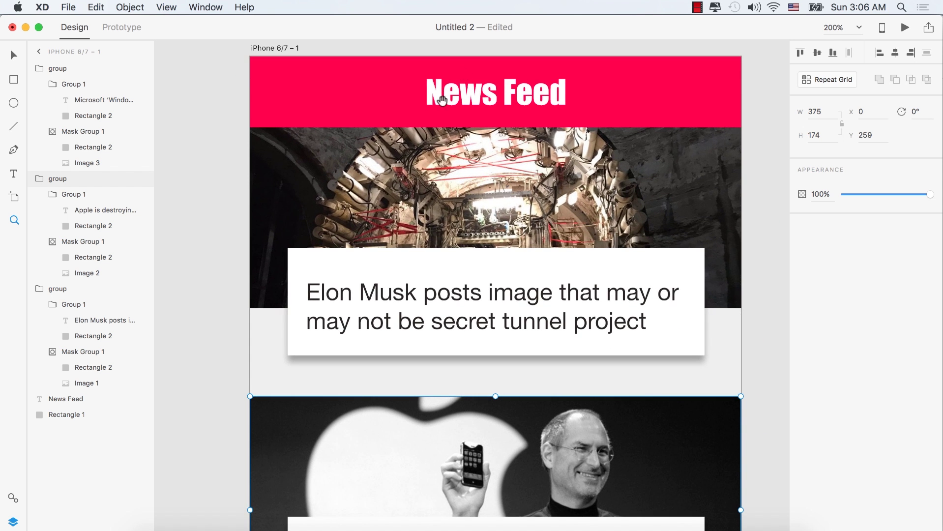
scroll(509, 167, down, 3)
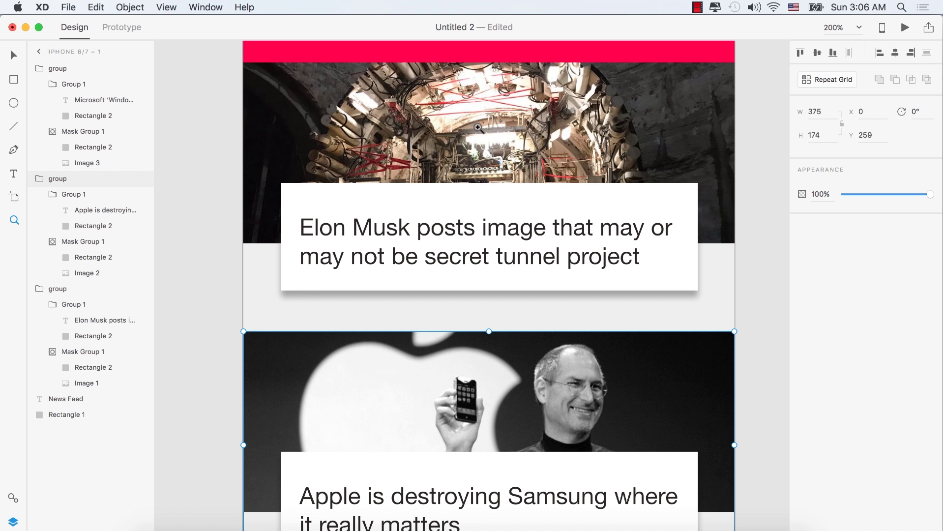
scroll(504, 255, down, 3)
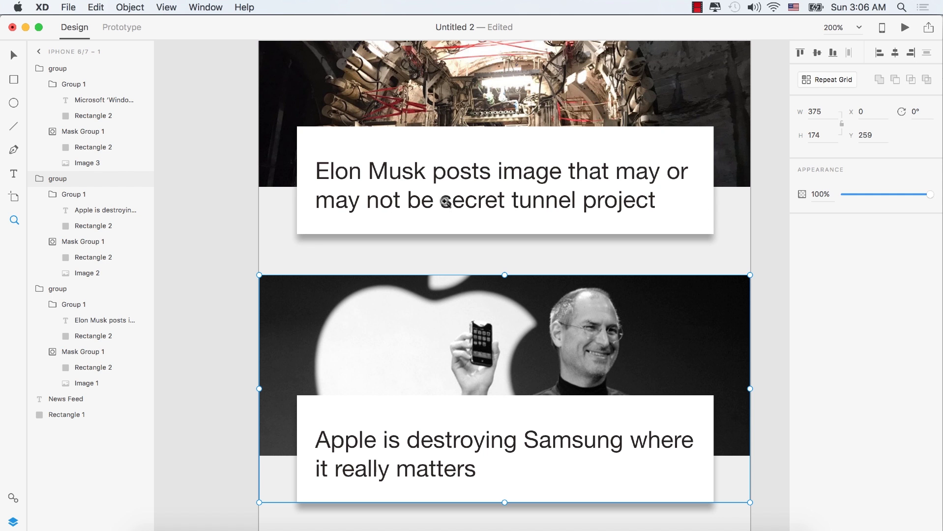
Inspect the first card's headline text up close, and return to a view of the whole artboard at 100%
drag(440, 189, 368, 167)
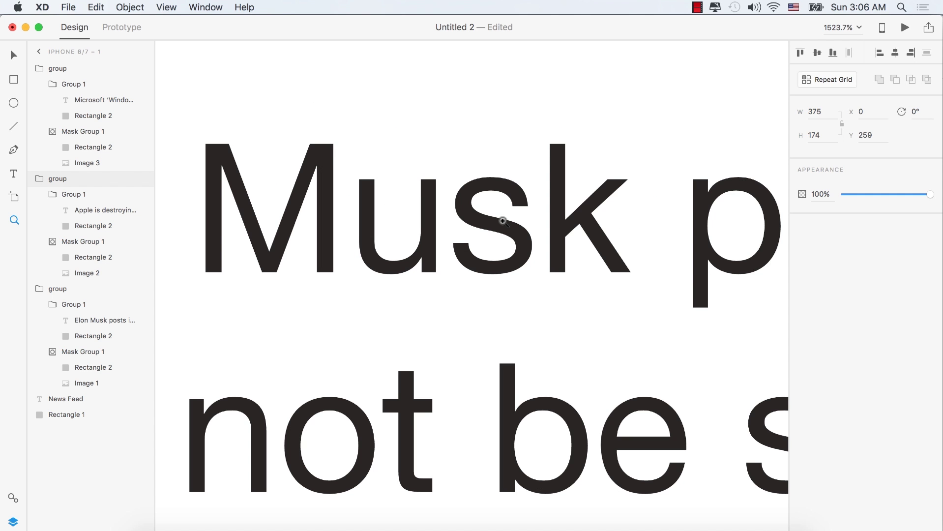
alt+click(516, 199)
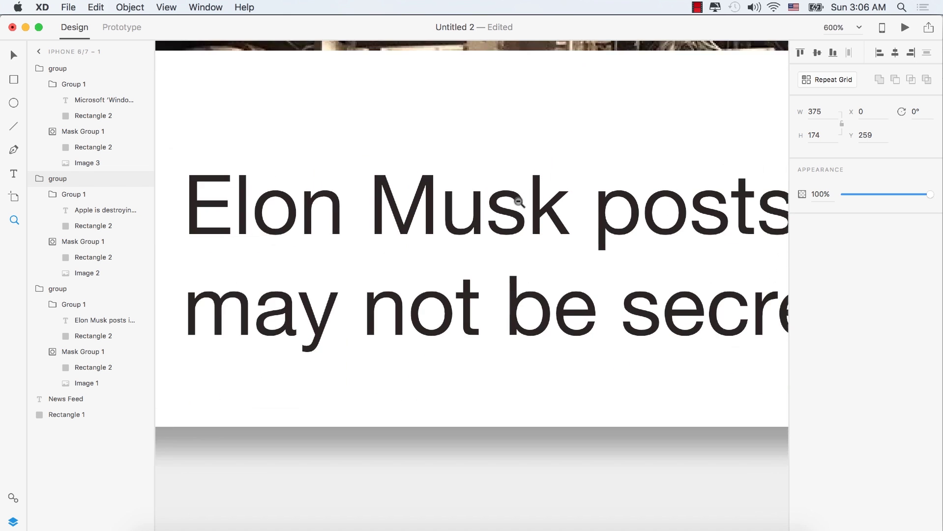
alt+click(519, 202)
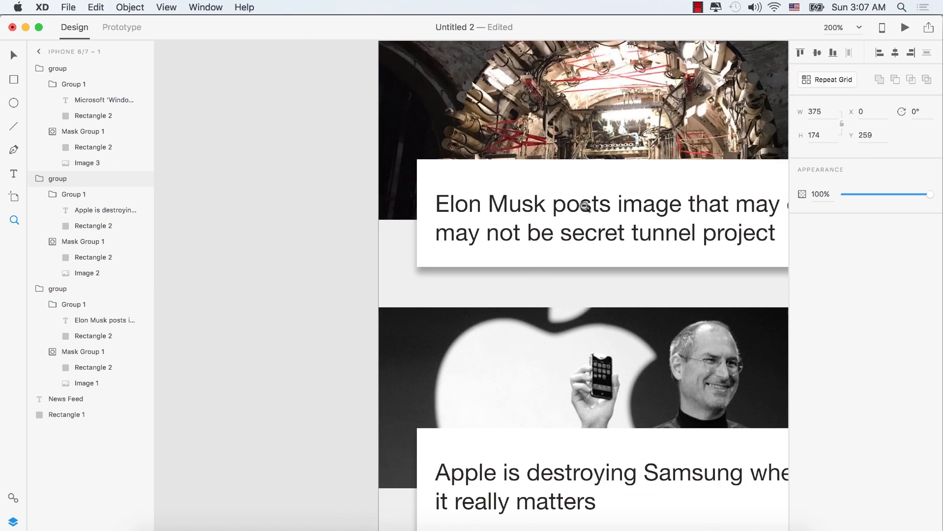
alt+click(585, 207)
drag(586, 191, 486, 177)
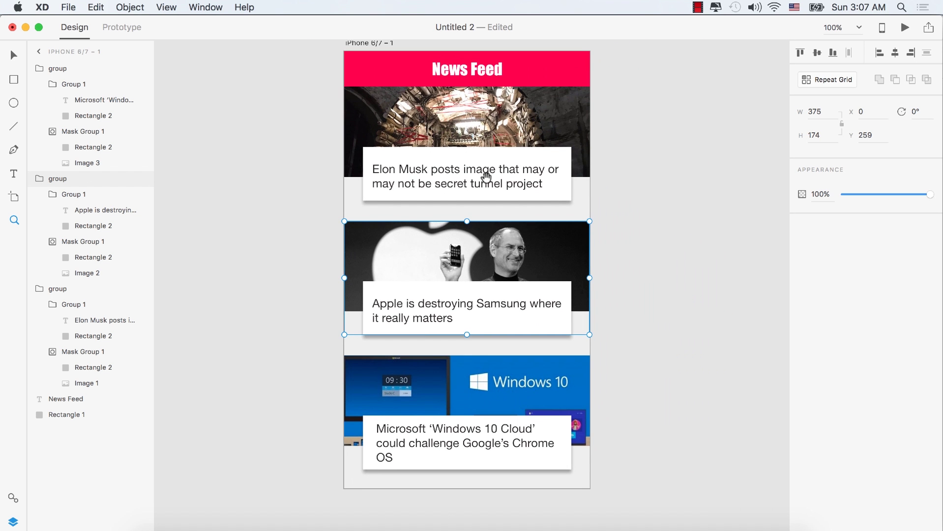